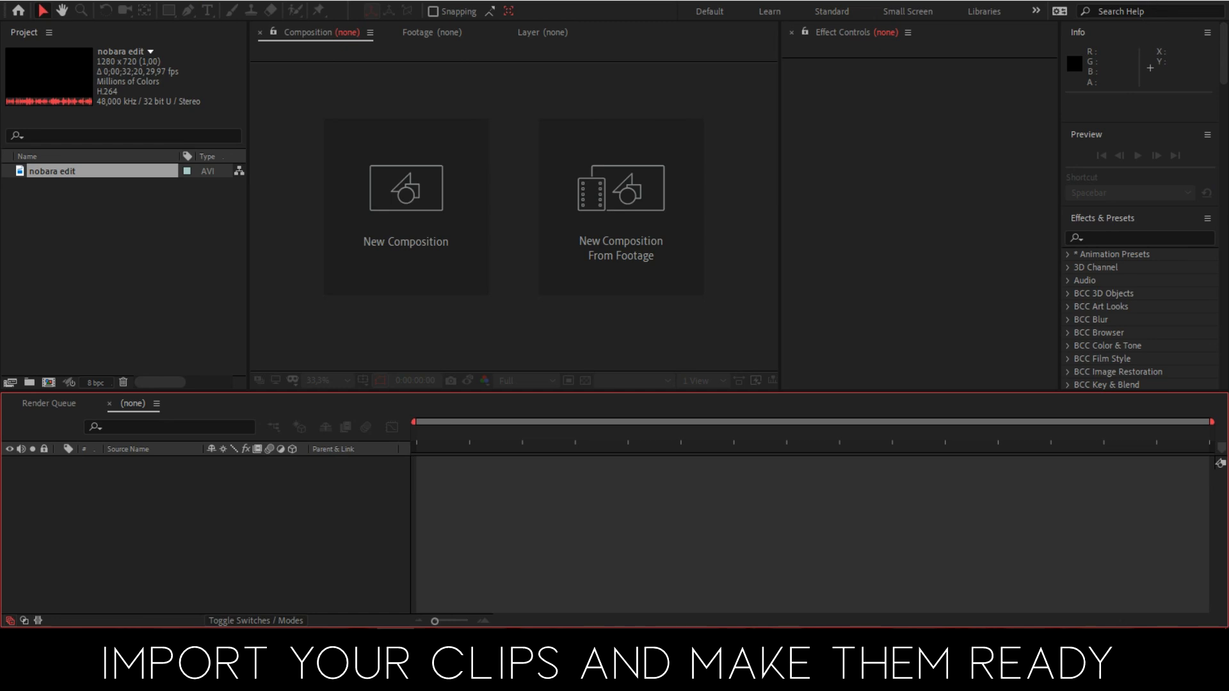
Step: Create a composition from the imported nobara edit clip by placing it in the timeline
{"action": "left_click", "coordinate": [72, 214]}
{"action": "left_click", "coordinate": [48, 172]}
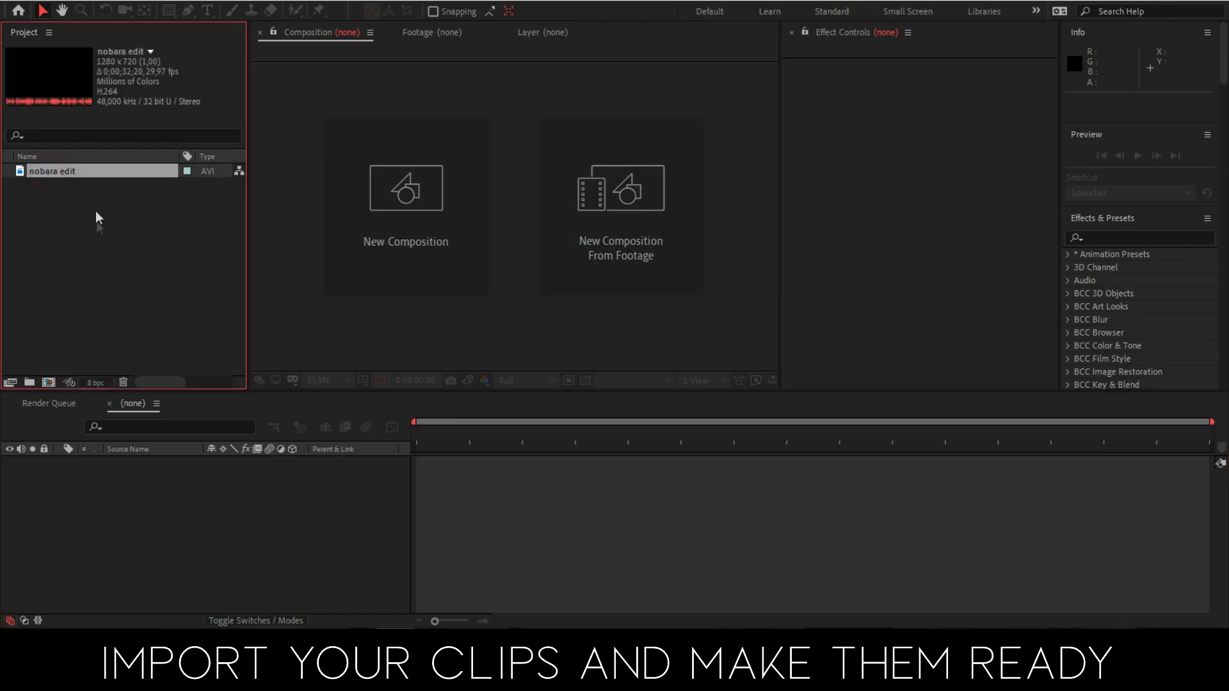
{"action": "left_click_drag", "start_coordinate": [53, 171], "coordinate": [474, 498]}
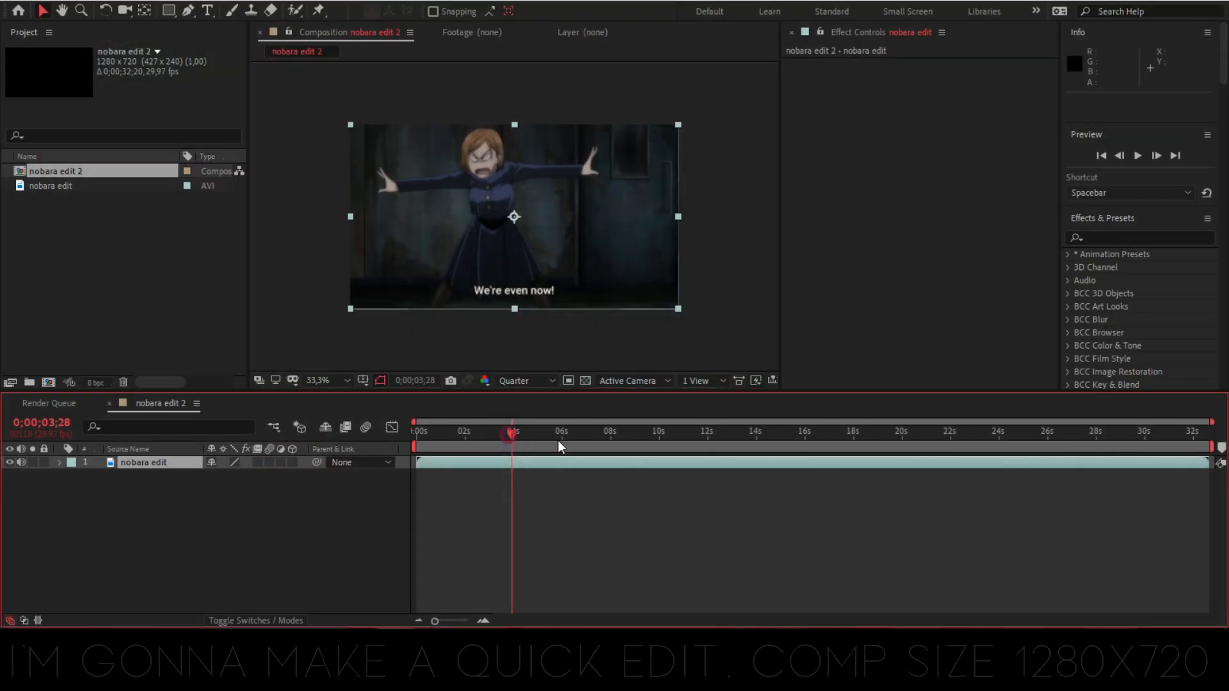
Step: Scale the nobara edit layer to 102%, using a frame about nine seconds in
{"action": "left_click_drag", "start_coordinate": [558, 440], "coordinate": [651, 438]}
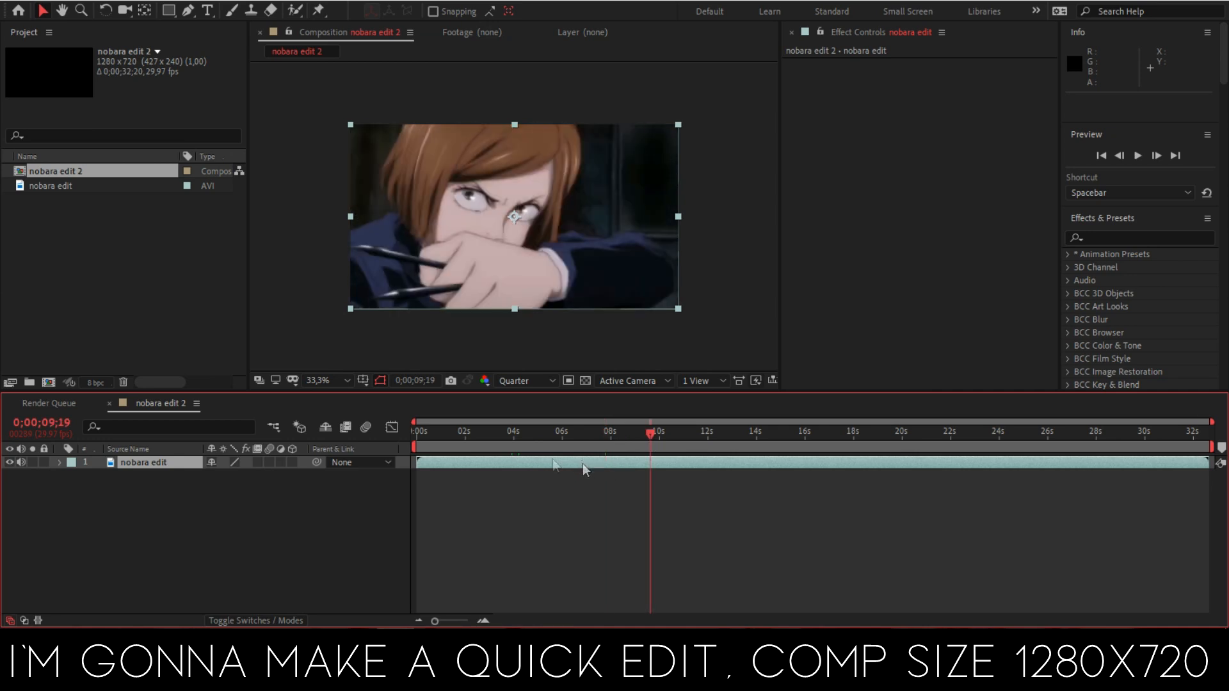
{"action": "key", "text": "s"}
{"action": "left_click", "coordinate": [254, 476]}
{"action": "key", "text": "Return"}
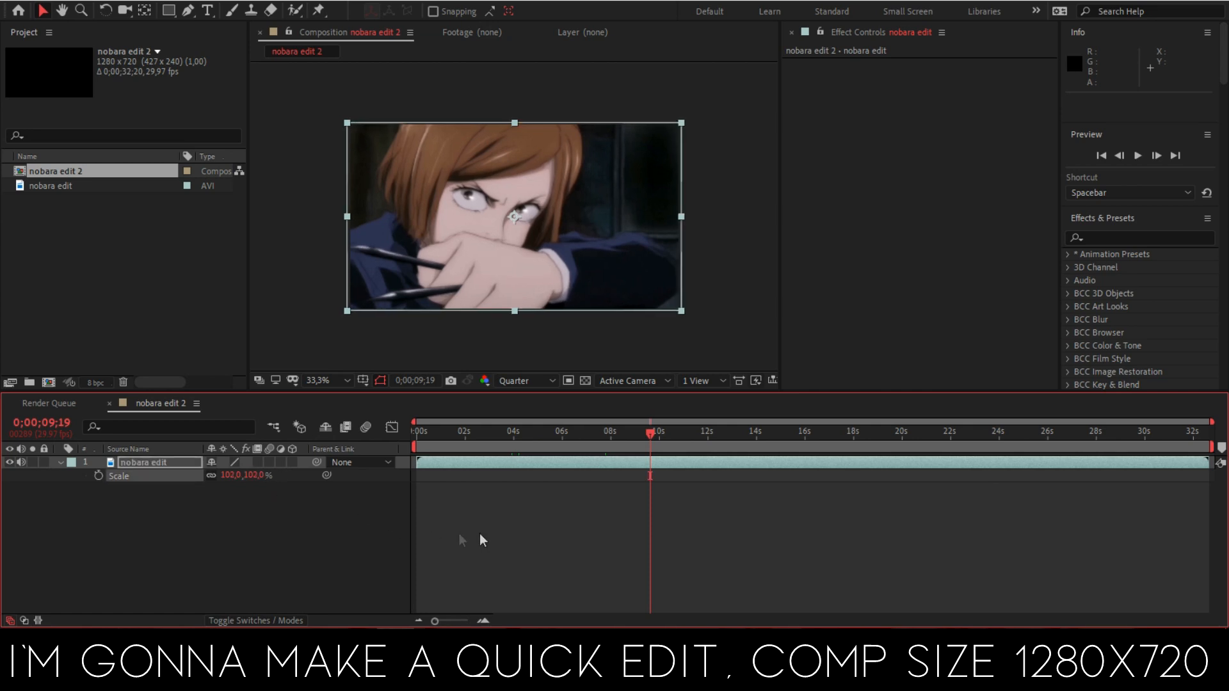
Step: Review the width, height and frame rate in the nobara edit 2 composition settings
{"action": "right_click", "coordinate": [302, 279]}
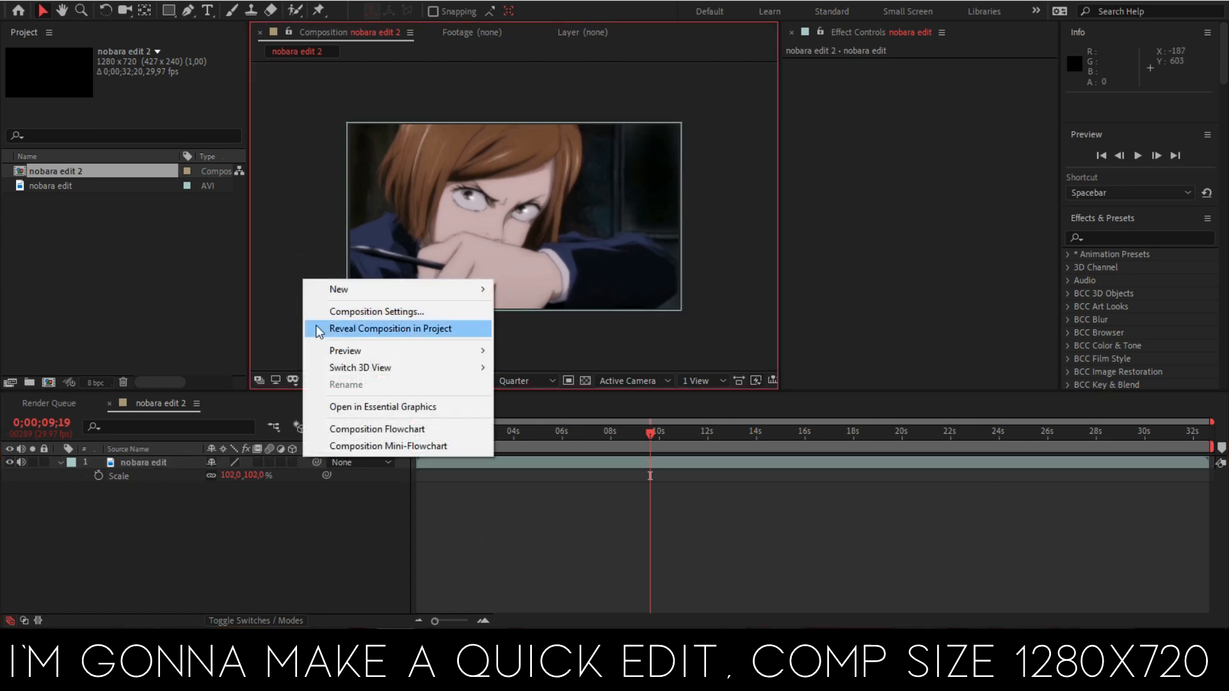
{"action": "left_click", "coordinate": [337, 317]}
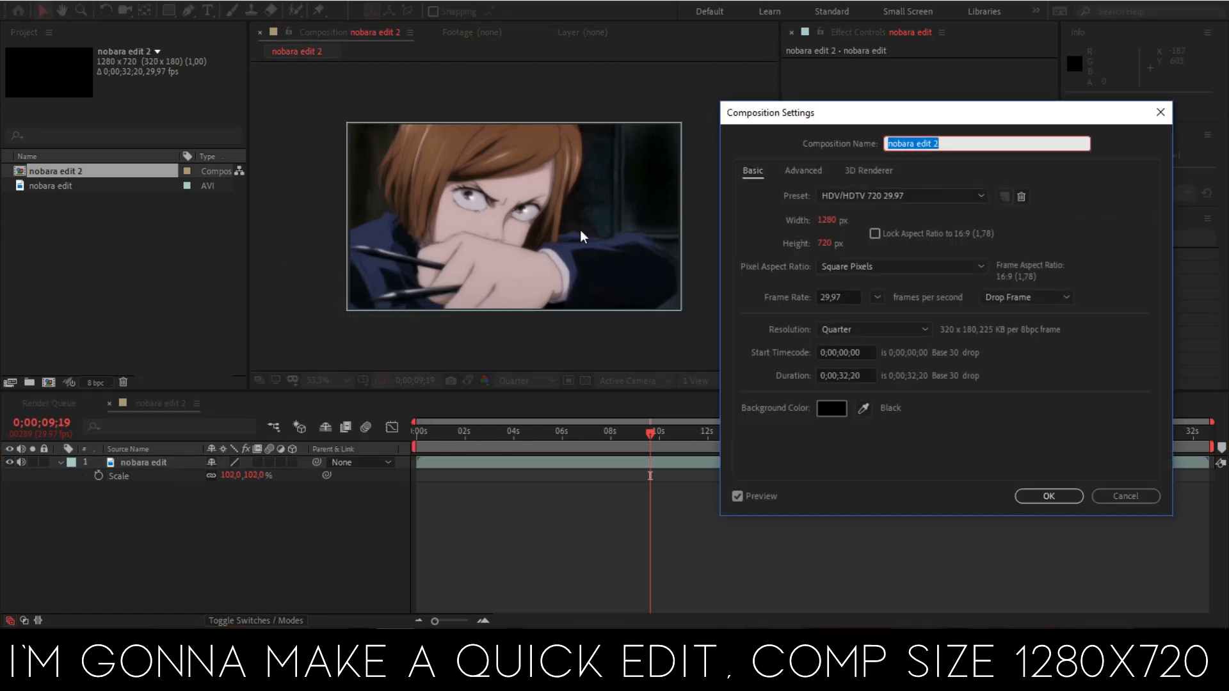
{"action": "left_click_drag", "start_coordinate": [831, 110], "coordinate": [782, 107]}
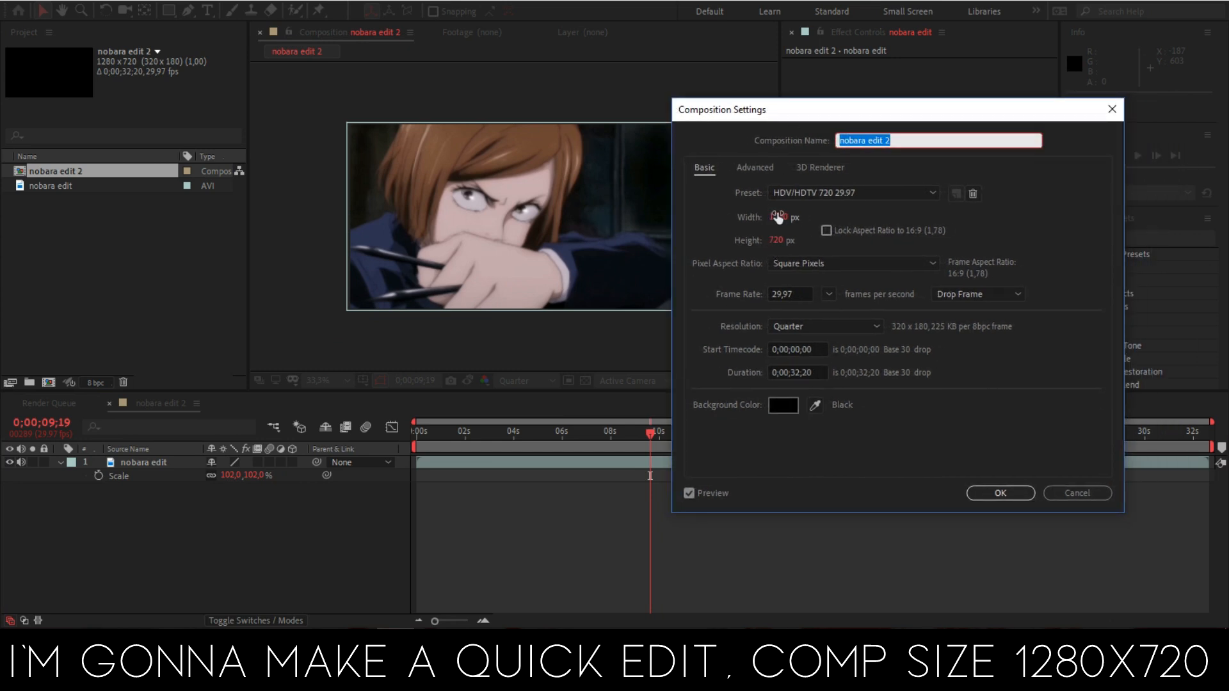
{"action": "key", "text": "Return"}
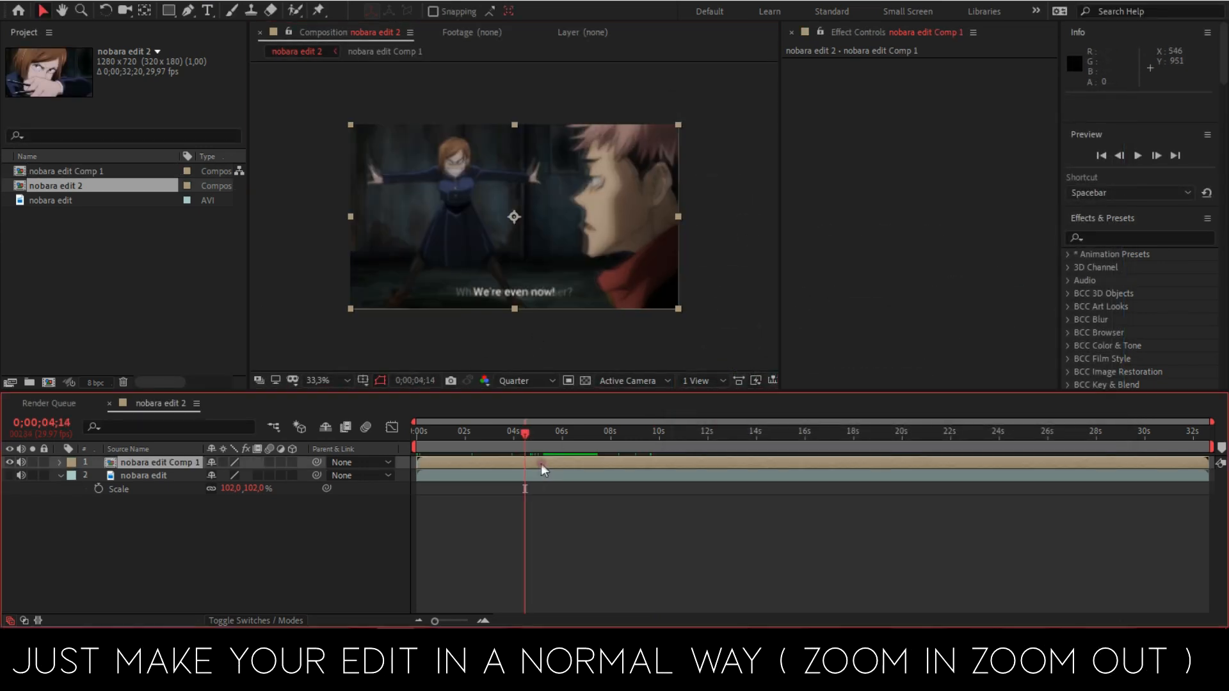
Step: Preview the composition and reveal the audio waveform of the nobara edit layer
{"action": "key", "text": "space"}
{"action": "key", "text": "l"}
{"action": "key", "text": "l"}
Step: Split the nobara edit Comp 1 layer at the scene changes between about 6 and 8 seconds
{"action": "key", "text": "ctrl+shift+d"}
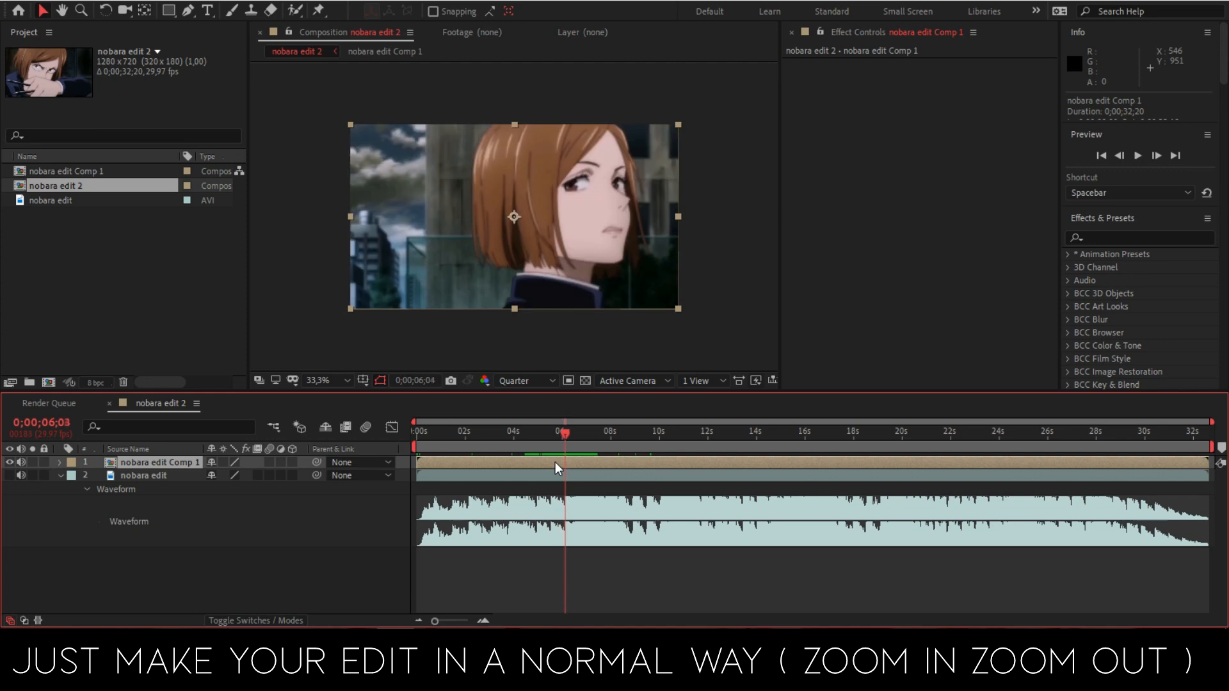
{"action": "key", "text": "equal"}
{"action": "left_click_drag", "start_coordinate": [546, 434], "coordinate": [630, 483]}
{"action": "key", "text": "Page_Up"}
{"action": "key", "text": "Page_Down"}
{"action": "key", "text": "ctrl+shift+d"}
{"action": "key", "text": "Page_Down"}
{"action": "key", "text": "Page_Down"}
{"action": "key", "text": "ctrl+shift+d"}
{"action": "key", "text": "ctrl+shift+d"}
Step: Split the last nobara edit Comp 1 segment at 0;00;08;08 and again just before 10 seconds
{"action": "left_click", "coordinate": [655, 440]}
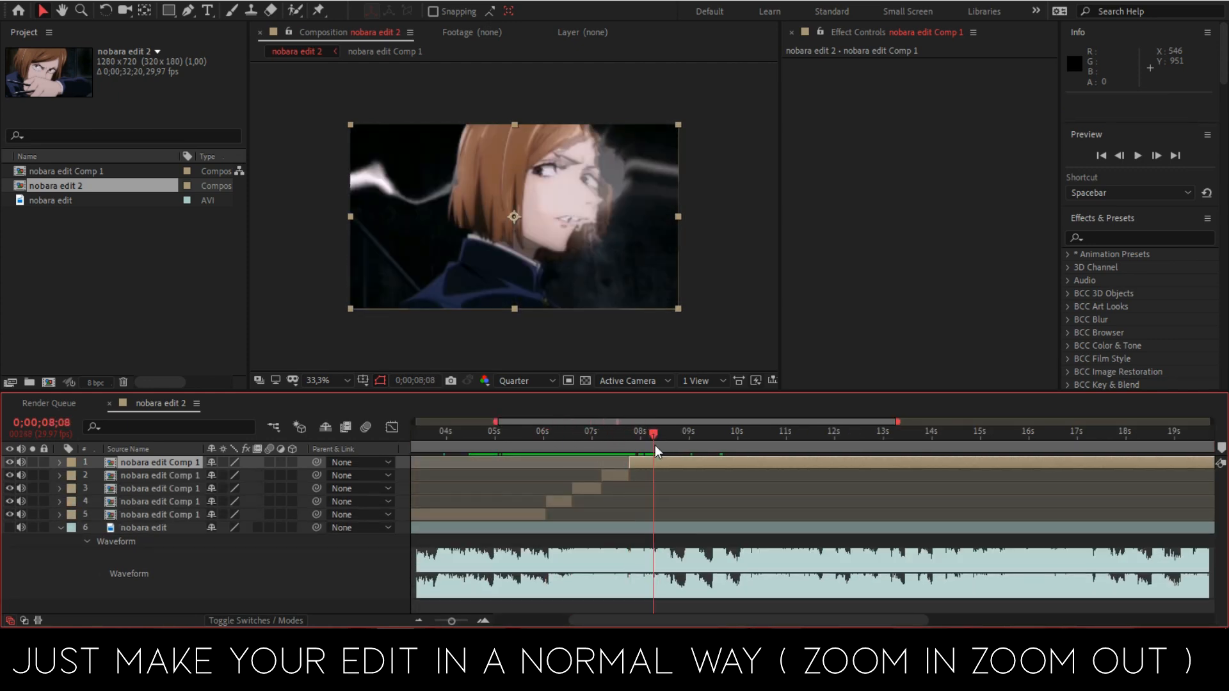
{"action": "key", "text": "ctrl+shift+d"}
{"action": "left_click_drag", "start_coordinate": [651, 441], "coordinate": [729, 423]}
{"action": "key", "text": "ctrl+shift+d"}
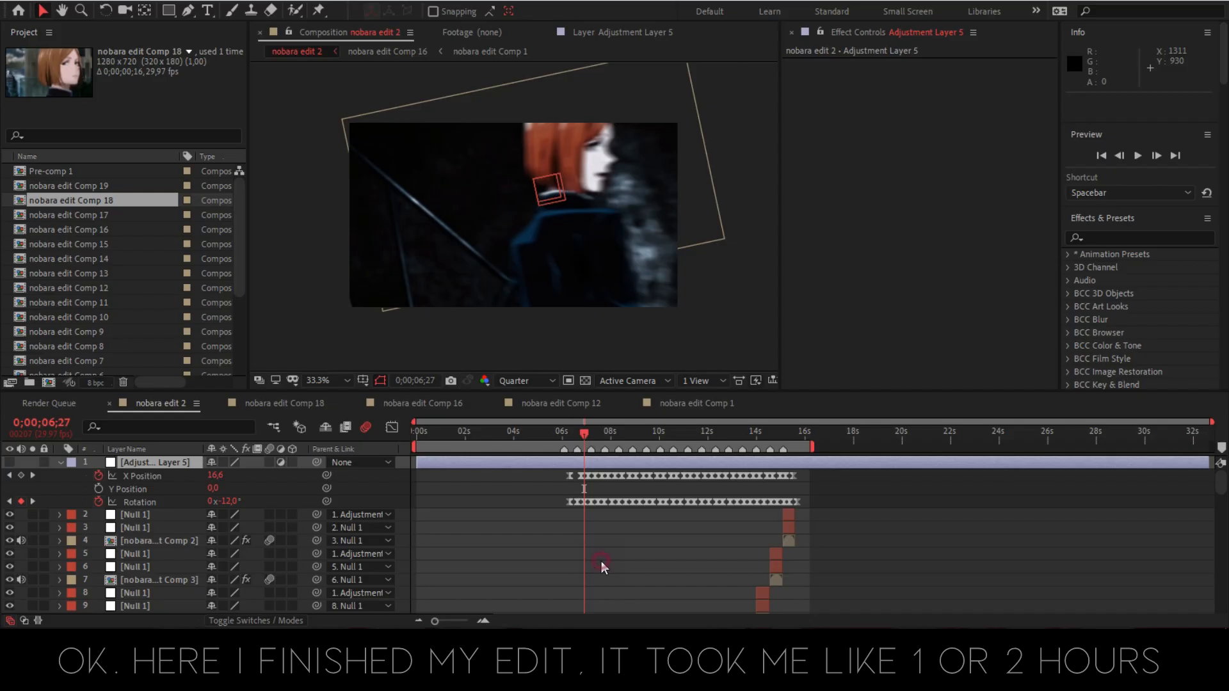
Step: Examine the finished edit's full layer stack, from the top adjustment layer down to the nobara edit clip
{"action": "left_click", "coordinate": [602, 566]}
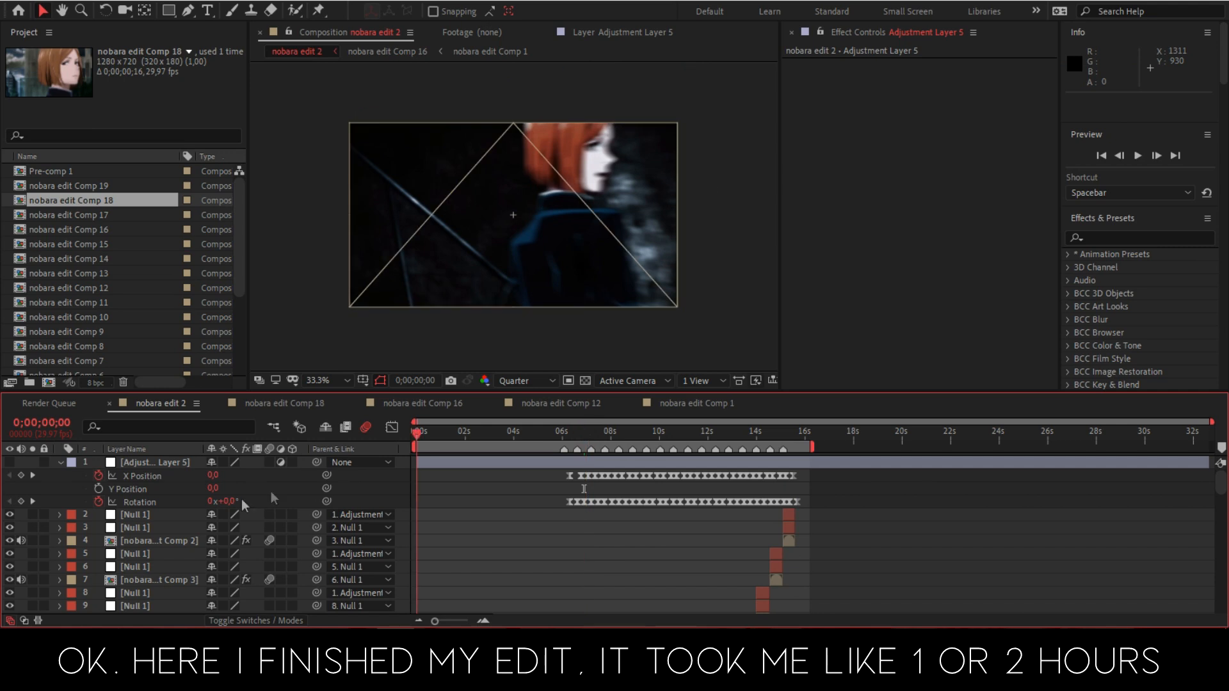
{"action": "scroll", "coordinate": [471, 527], "scroll_direction": "down", "scroll_amount": 15}
{"action": "key", "text": "Home"}
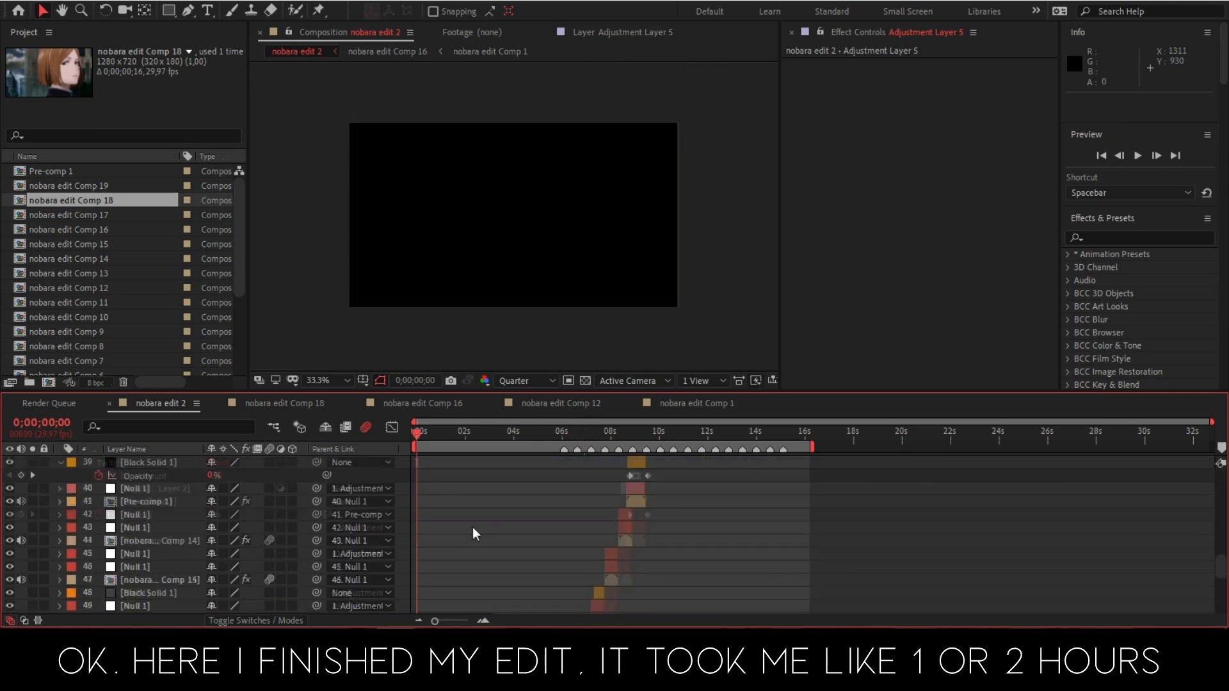
{"action": "scroll", "coordinate": [472, 527], "scroll_direction": "down", "scroll_amount": 5}
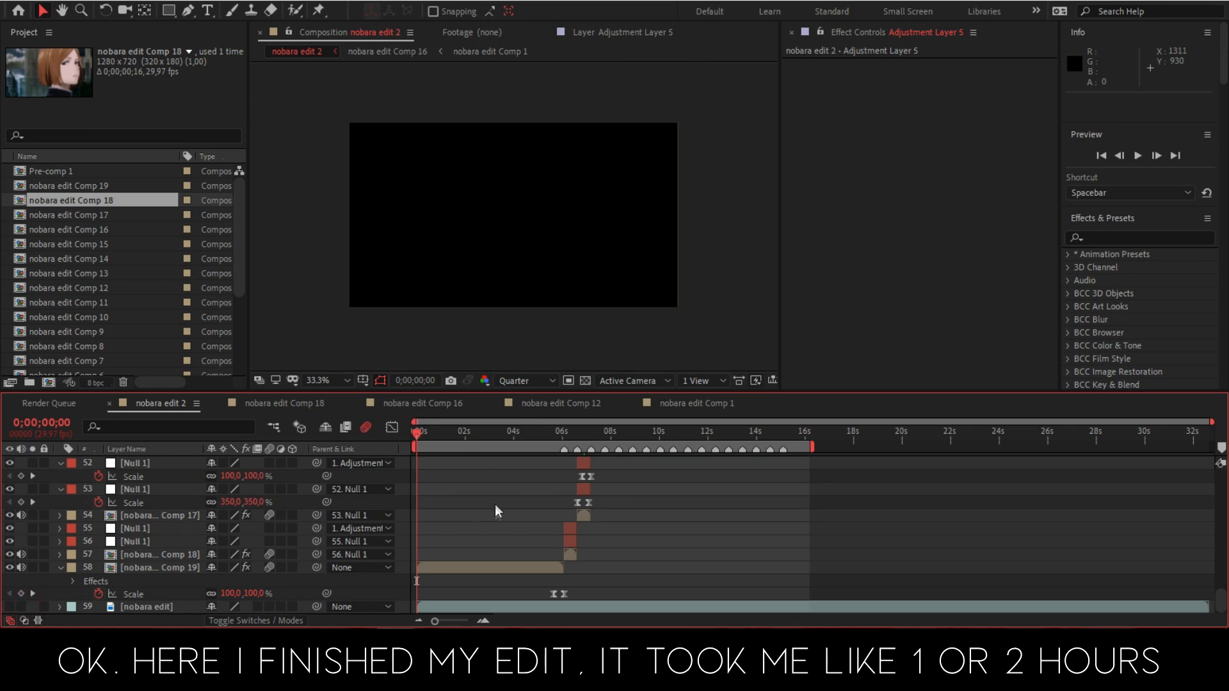
{"action": "scroll", "coordinate": [496, 511], "scroll_direction": "up", "scroll_amount": 12}
{"action": "scroll", "coordinate": [538, 524], "scroll_direction": "up", "scroll_amount": 7}
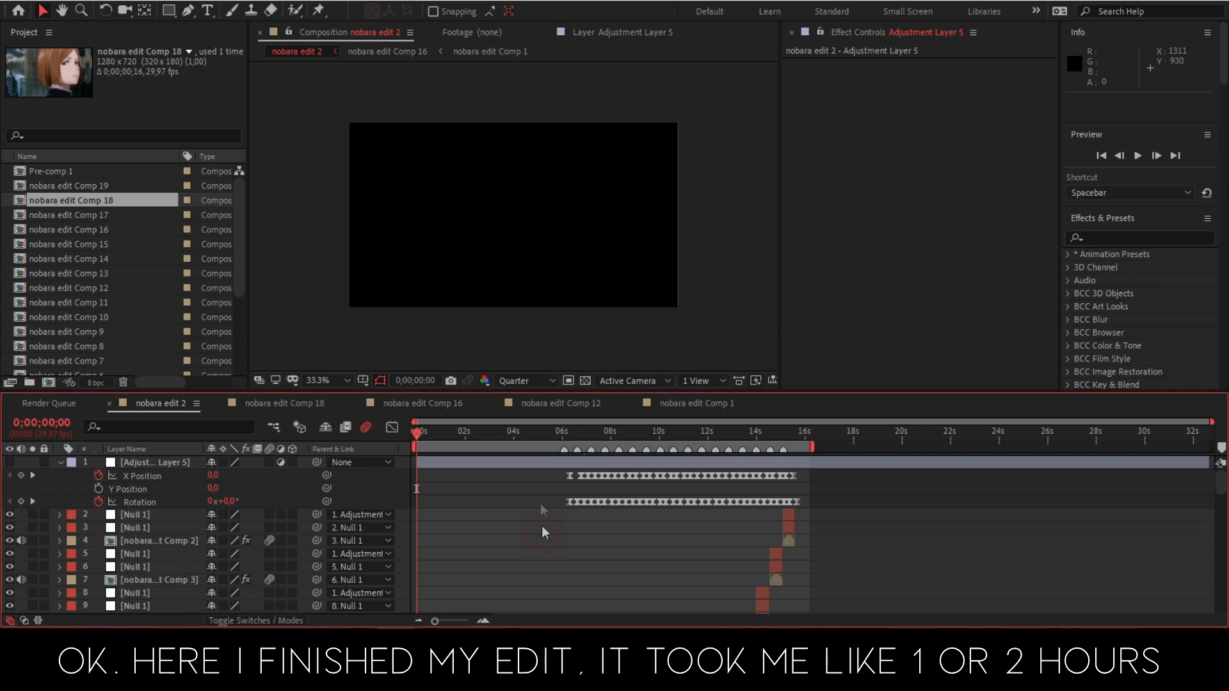
Step: Preview the finished edit from its beginning and scrub through its opening seconds
{"action": "left_click", "coordinate": [523, 461]}
{"action": "key", "text": "space"}
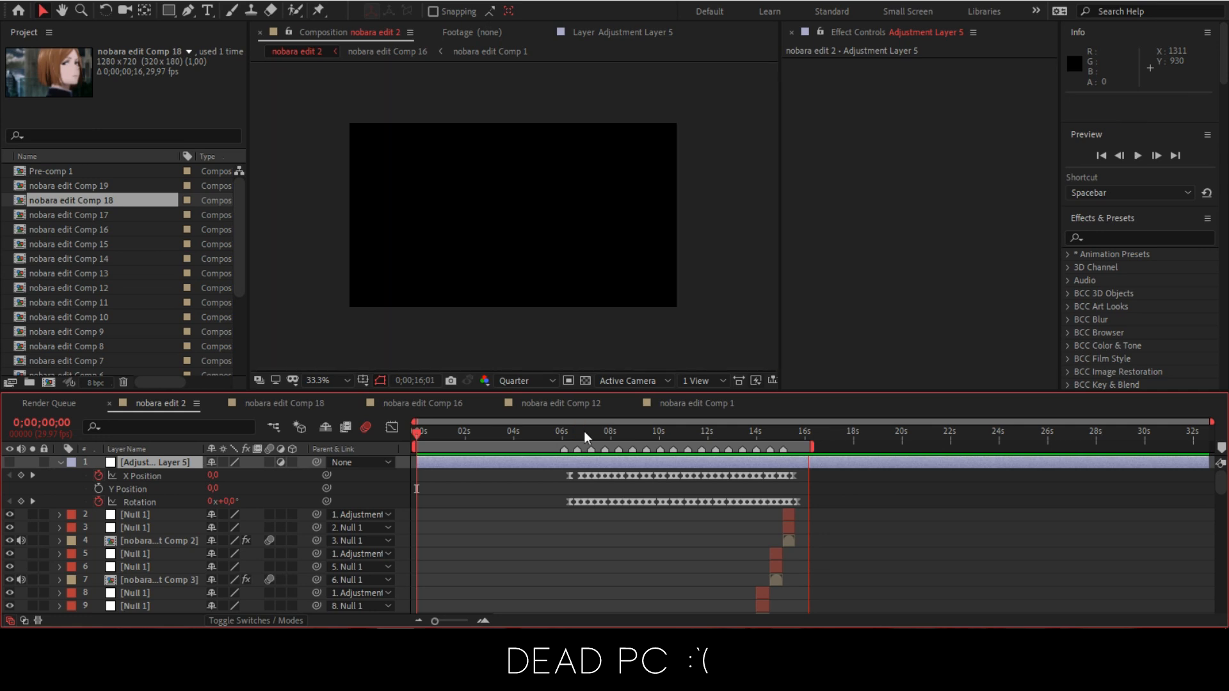
{"action": "left_click", "coordinate": [433, 441]}
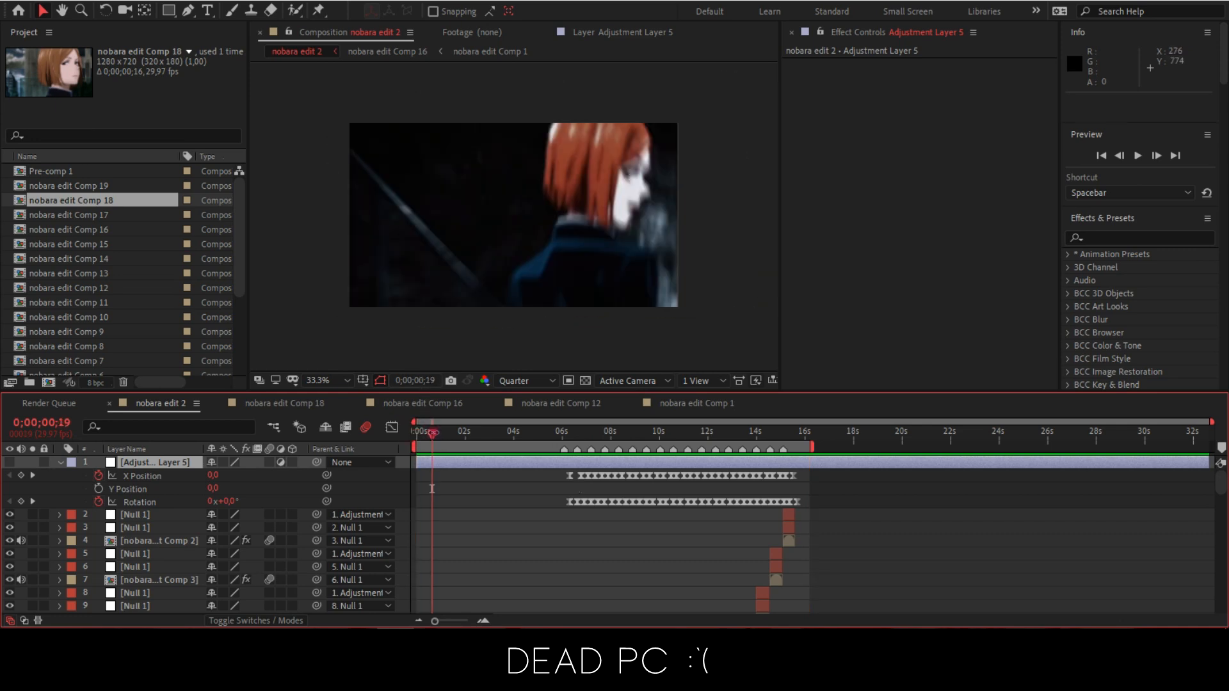
{"action": "left_click_drag", "start_coordinate": [432, 439], "coordinate": [430, 438]}
{"action": "key", "text": "space"}
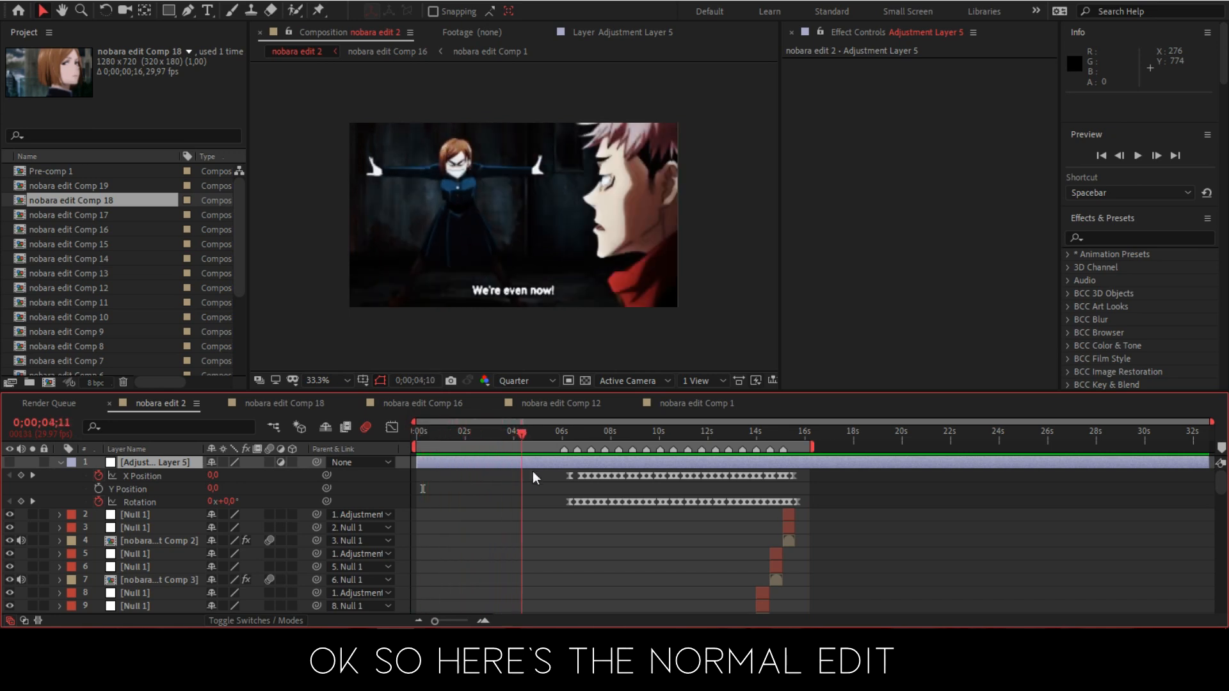
{"action": "mouse_move", "coordinate": [536, 437]}
{"action": "left_mouse_down"}
{"action": "mouse_move", "coordinate": [507, 445]}
{"action": "mouse_move", "coordinate": [540, 451]}
{"action": "mouse_move", "coordinate": [532, 458]}
{"action": "left_mouse_up"}
{"action": "key", "text": "space"}
{"action": "left_click", "coordinate": [529, 433]}
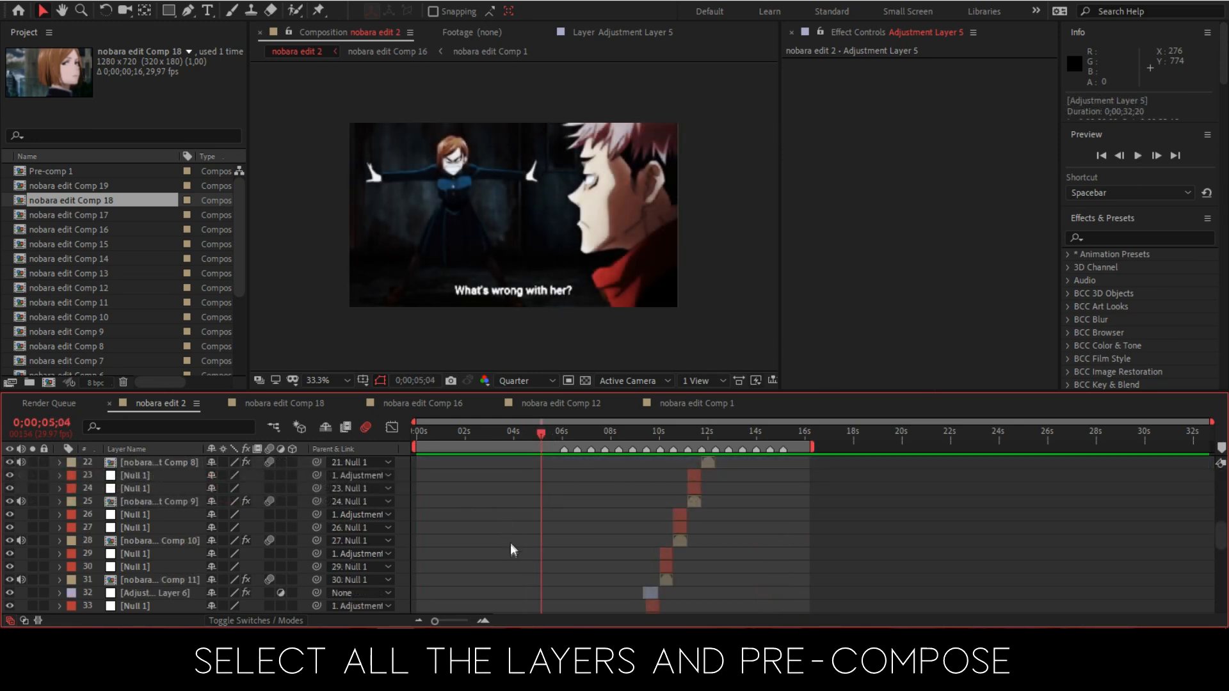
Step: Pre-compose every layer except the source nobara edit clip, moving all attributes, and enable motion blur on the resulting layer
{"action": "scroll", "coordinate": [511, 547], "scroll_direction": "down", "scroll_amount": 5}
{"action": "left_click", "coordinate": [528, 594]}
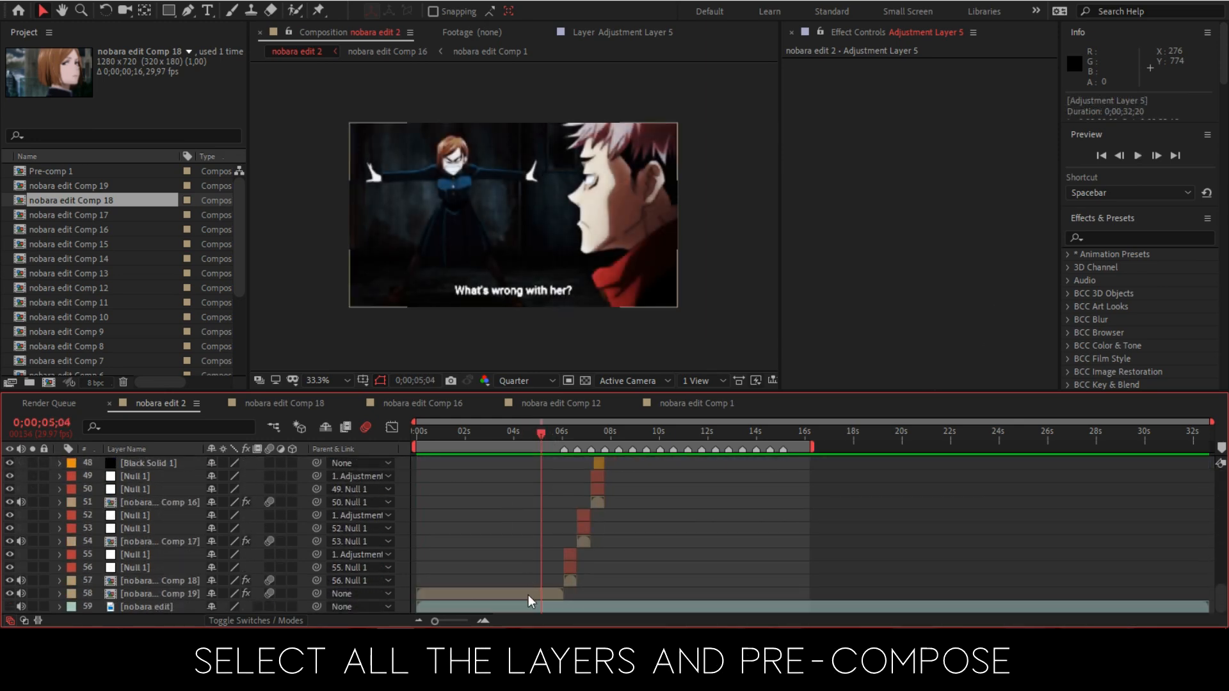
{"action": "key", "text": "ctrl+a"}
{"action": "right_click", "coordinate": [529, 590]}
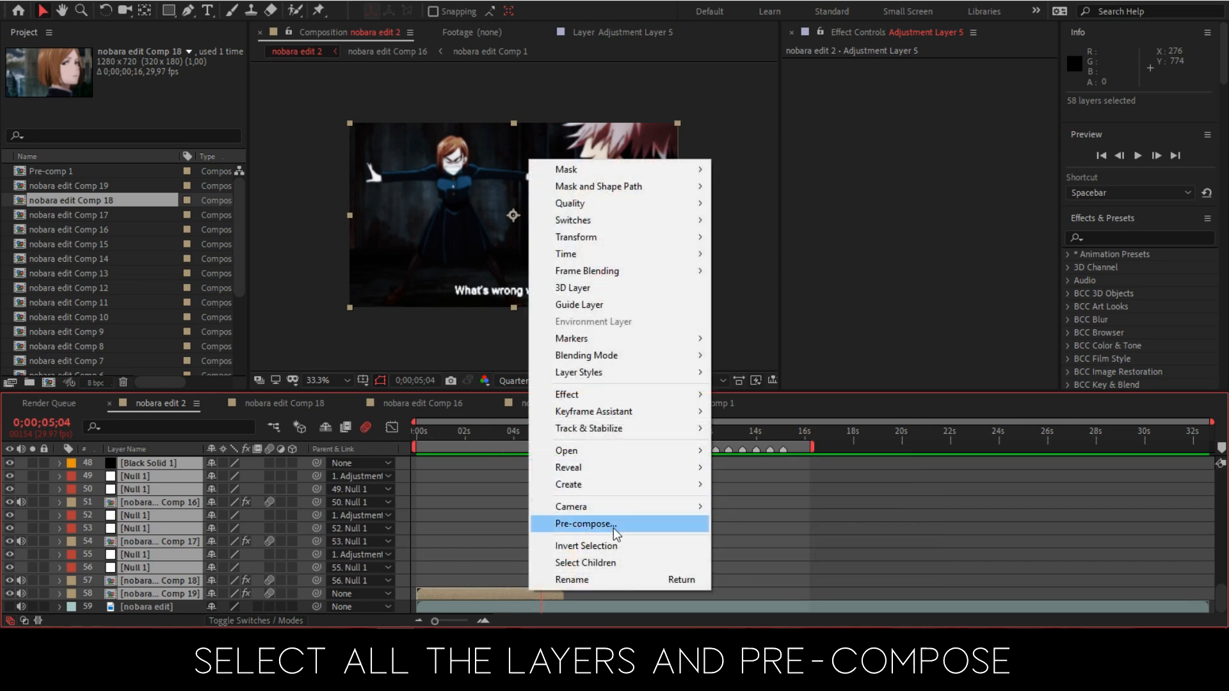
{"action": "left_click", "coordinate": [613, 529]}
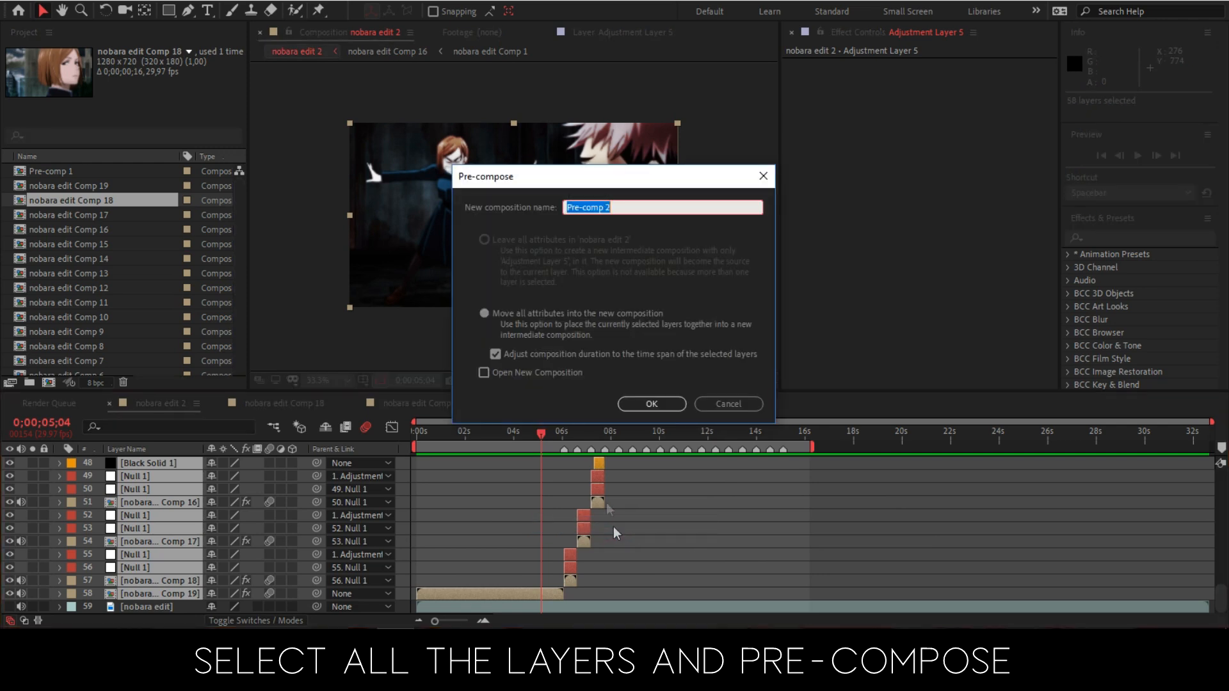
{"action": "left_click", "coordinate": [639, 406]}
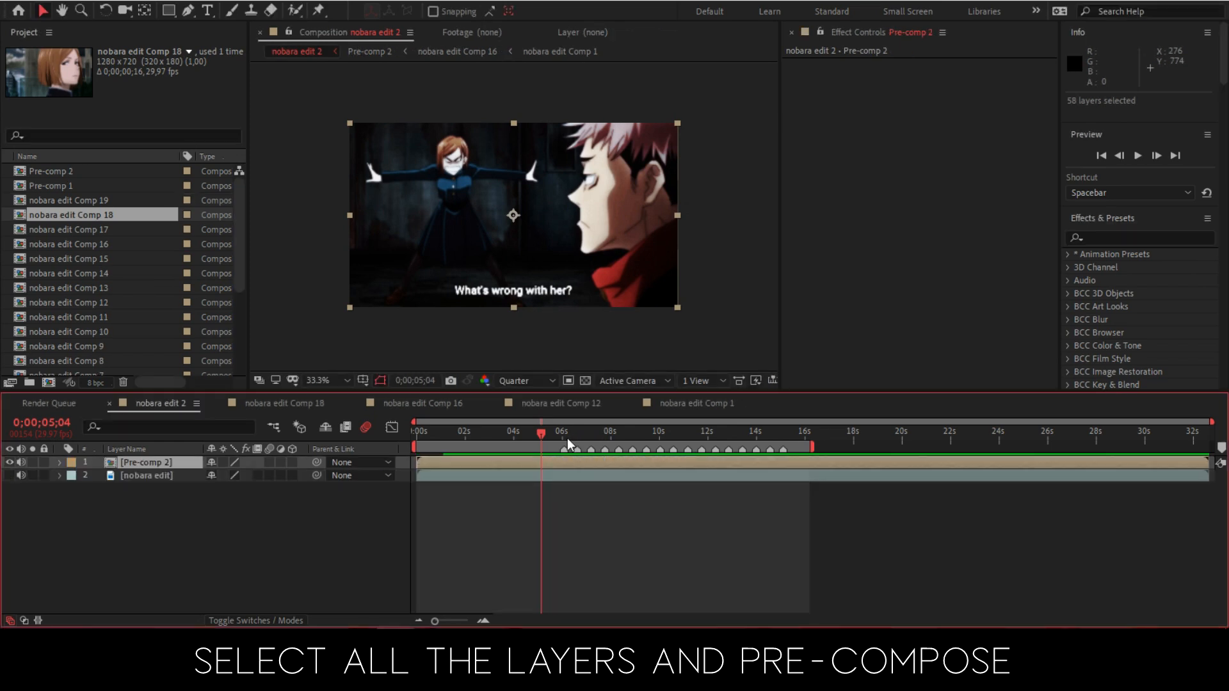
{"action": "left_click", "coordinate": [268, 462]}
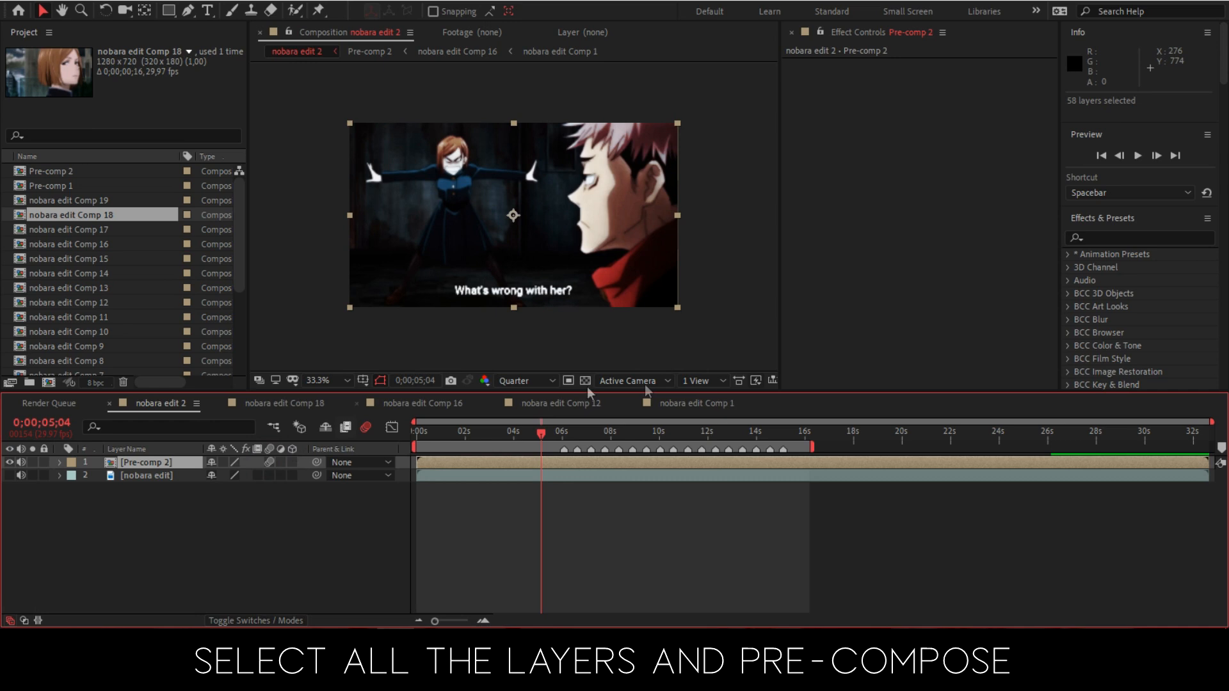
Step: In the nobara edit 2 composition settings, raise the height to 945 px and make the background color white (FFFFFF)
{"action": "right_click", "coordinate": [302, 230]}
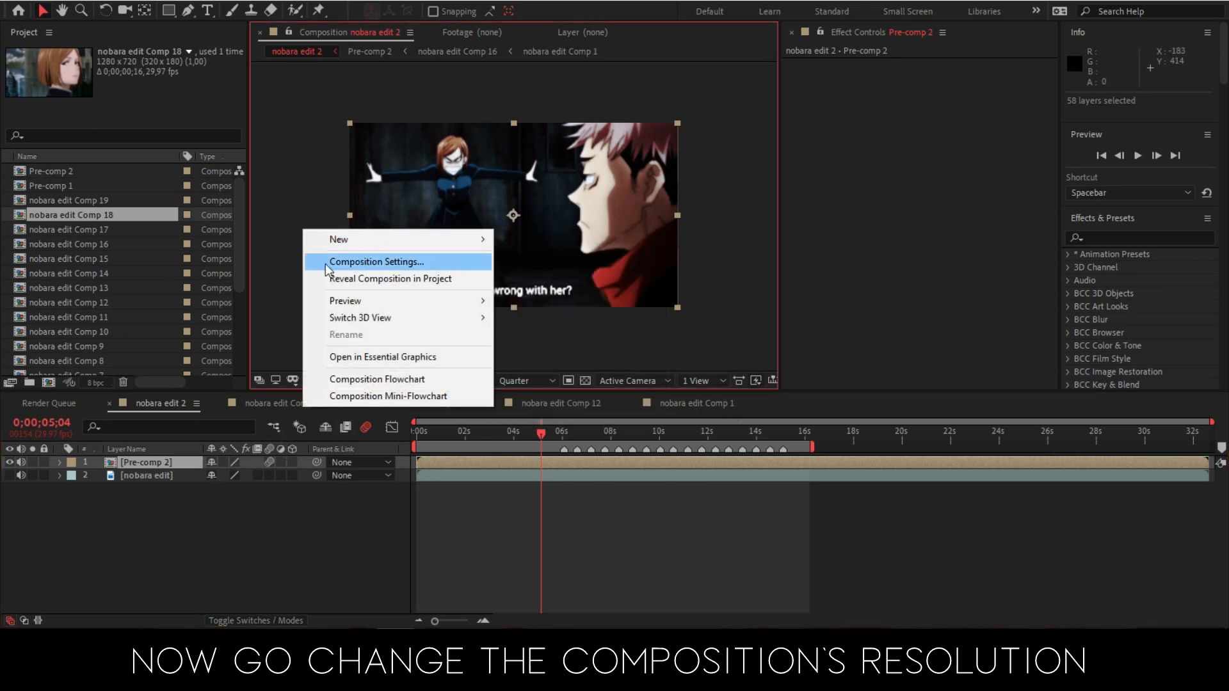
{"action": "left_click", "coordinate": [428, 263]}
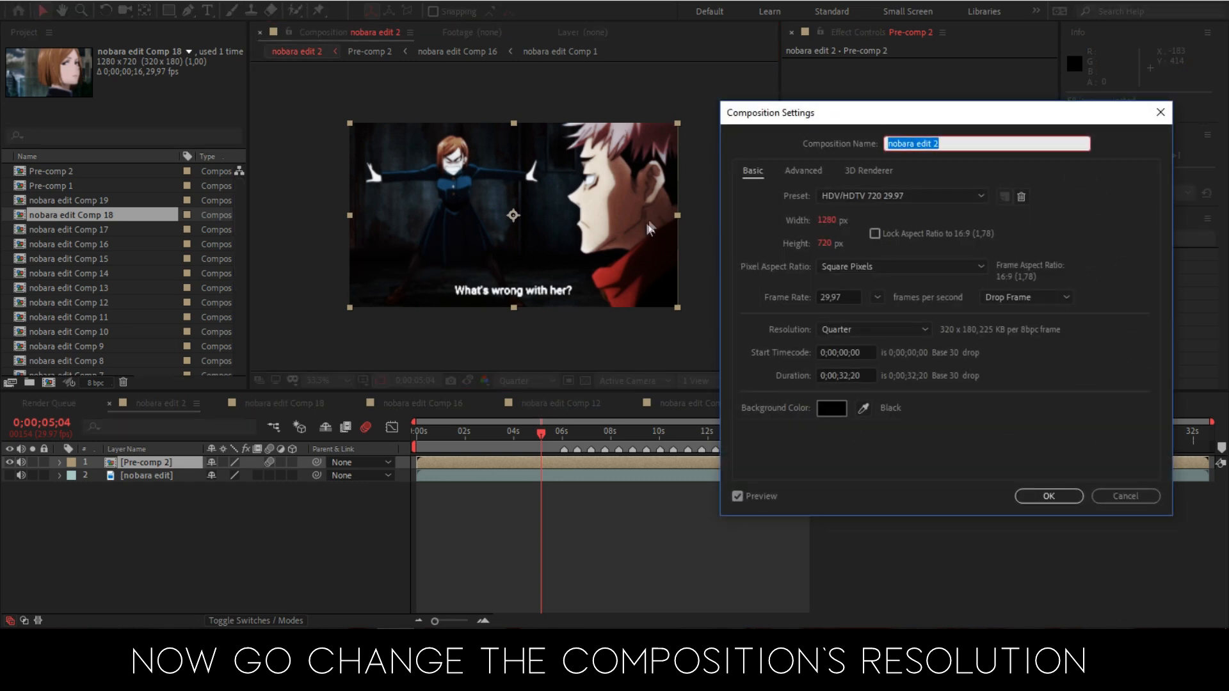
{"action": "left_click_drag", "start_coordinate": [825, 244], "coordinate": [915, 240]}
{"action": "left_click_drag", "start_coordinate": [826, 248], "coordinate": [849, 247]}
{"action": "left_click", "coordinate": [832, 408]}
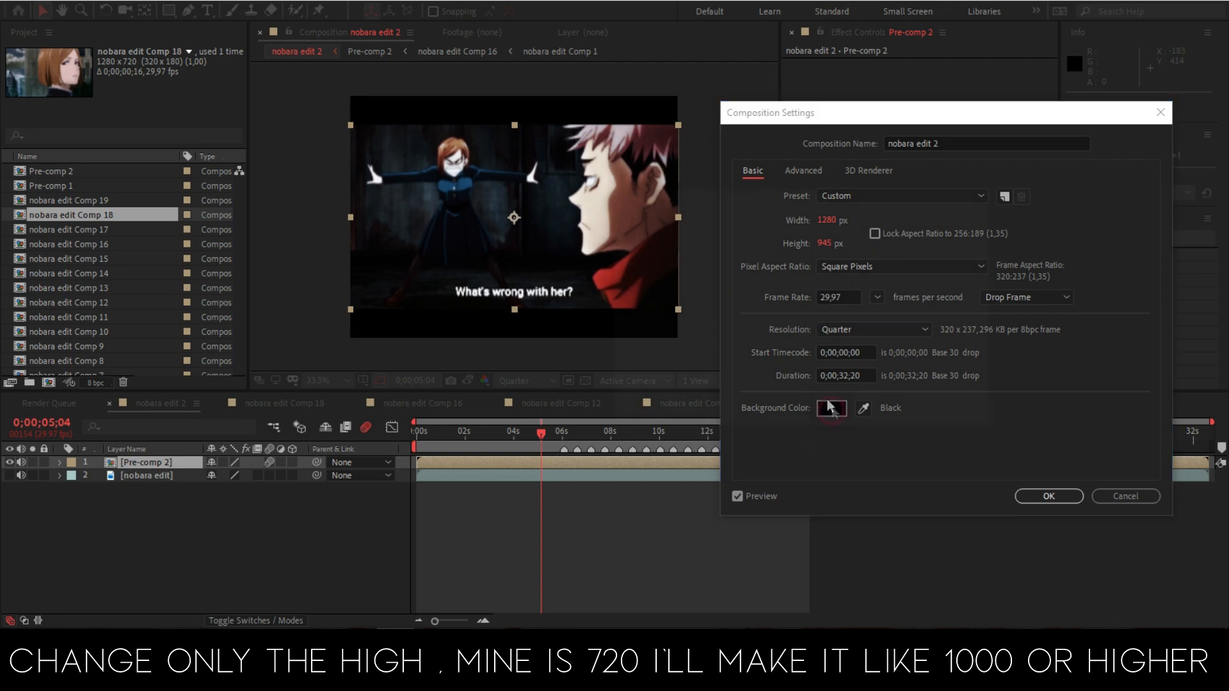
{"action": "left_click", "coordinate": [644, 283]}
{"action": "left_click", "coordinate": [625, 267]}
{"action": "left_click_drag", "start_coordinate": [648, 238], "coordinate": [599, 224]}
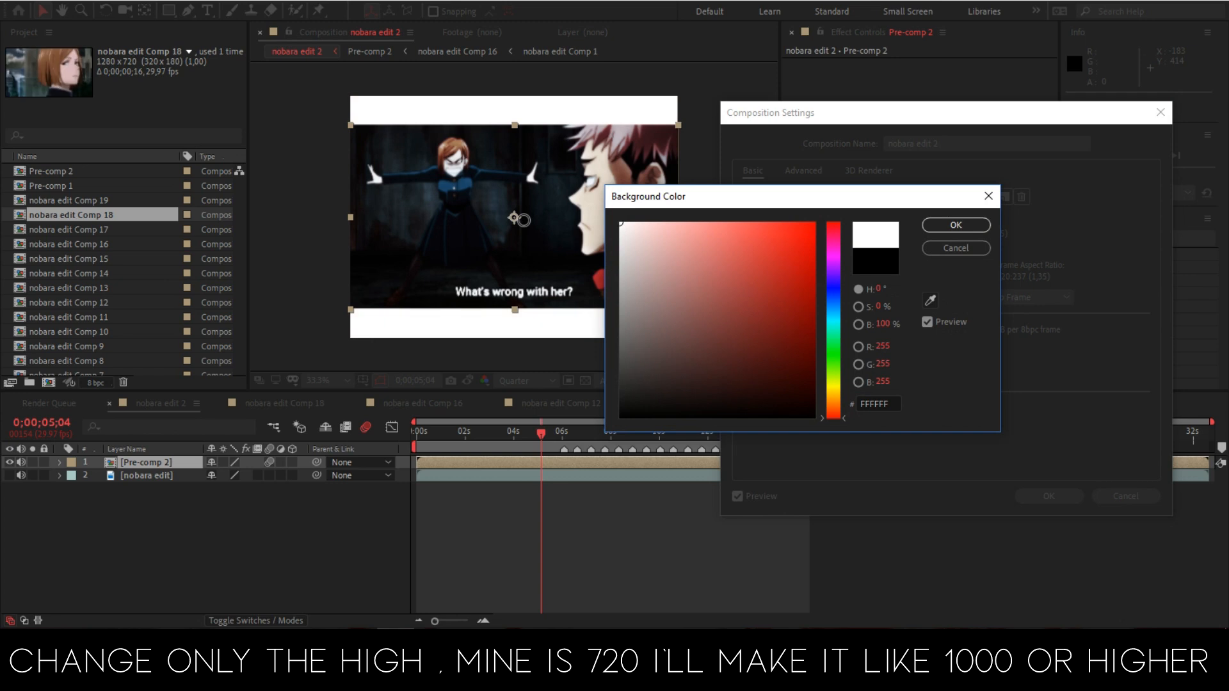
{"action": "left_click", "coordinate": [960, 226]}
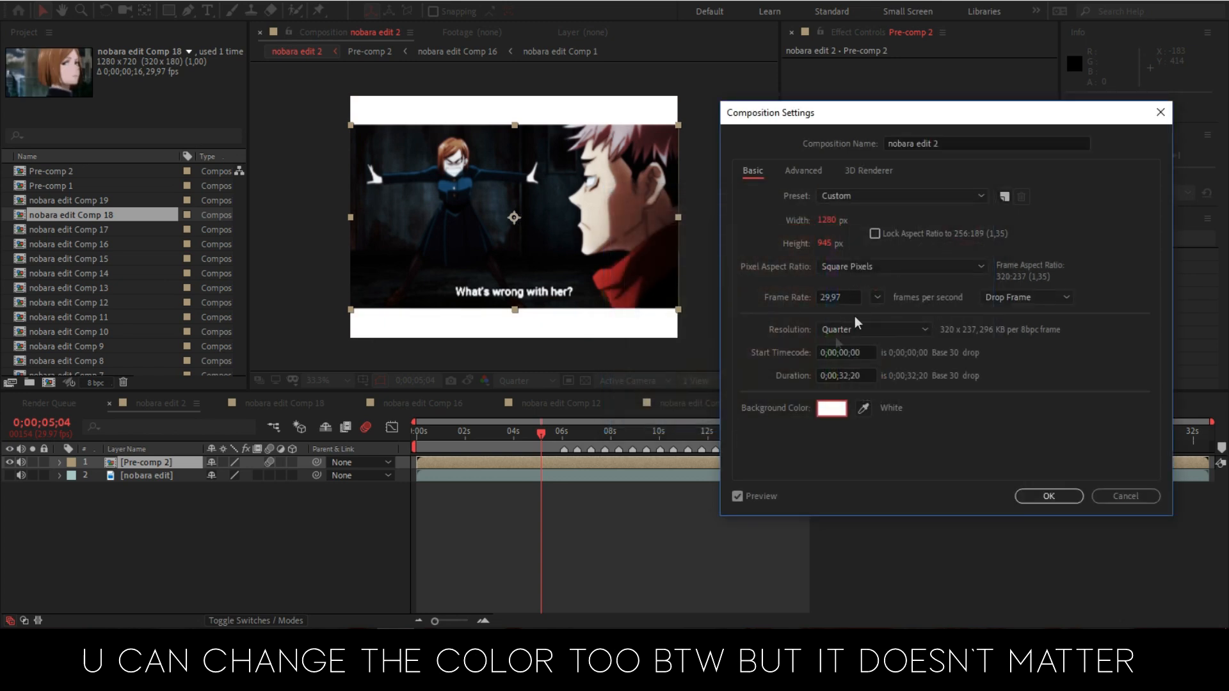
Step: Set the composition height to 1000 px and apply the composition settings
{"action": "left_click", "coordinate": [829, 247]}
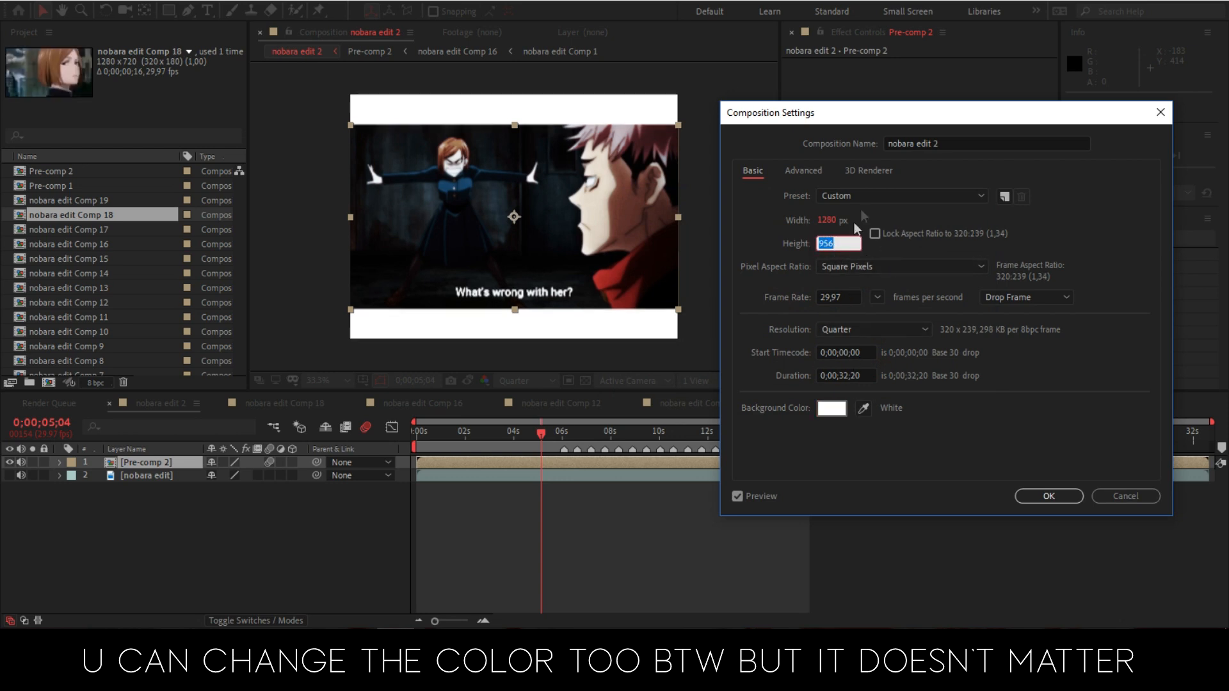
{"action": "type", "text": "100"}
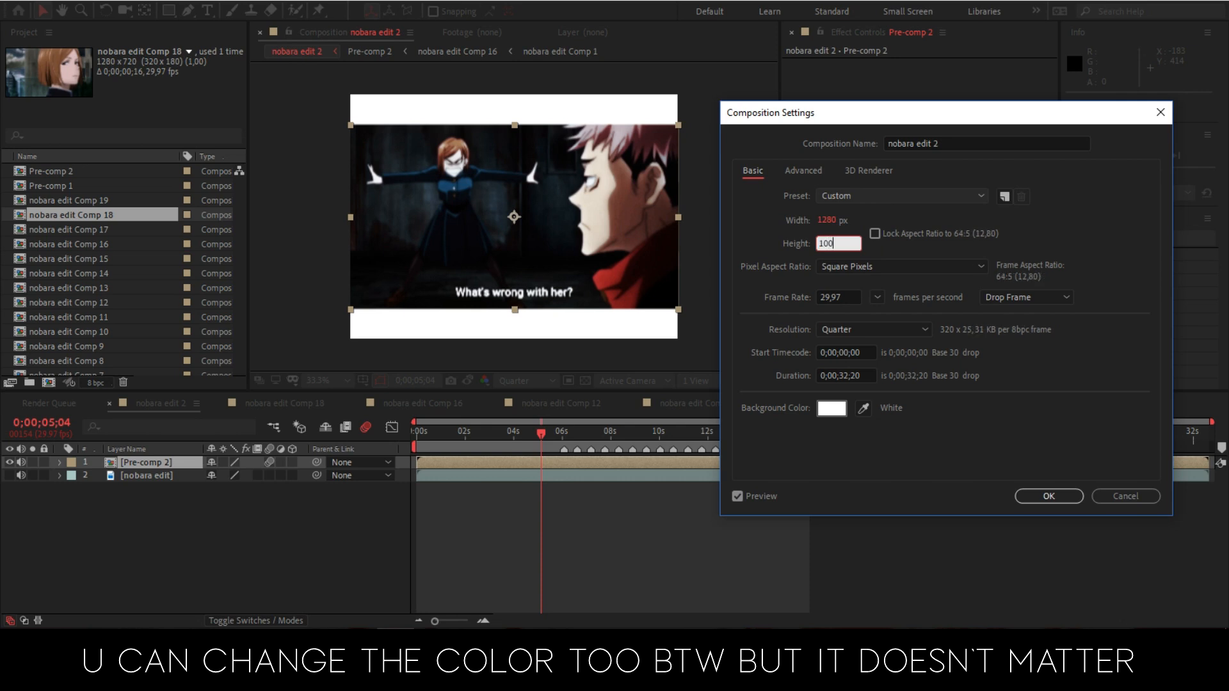
{"action": "type", "text": "0"}
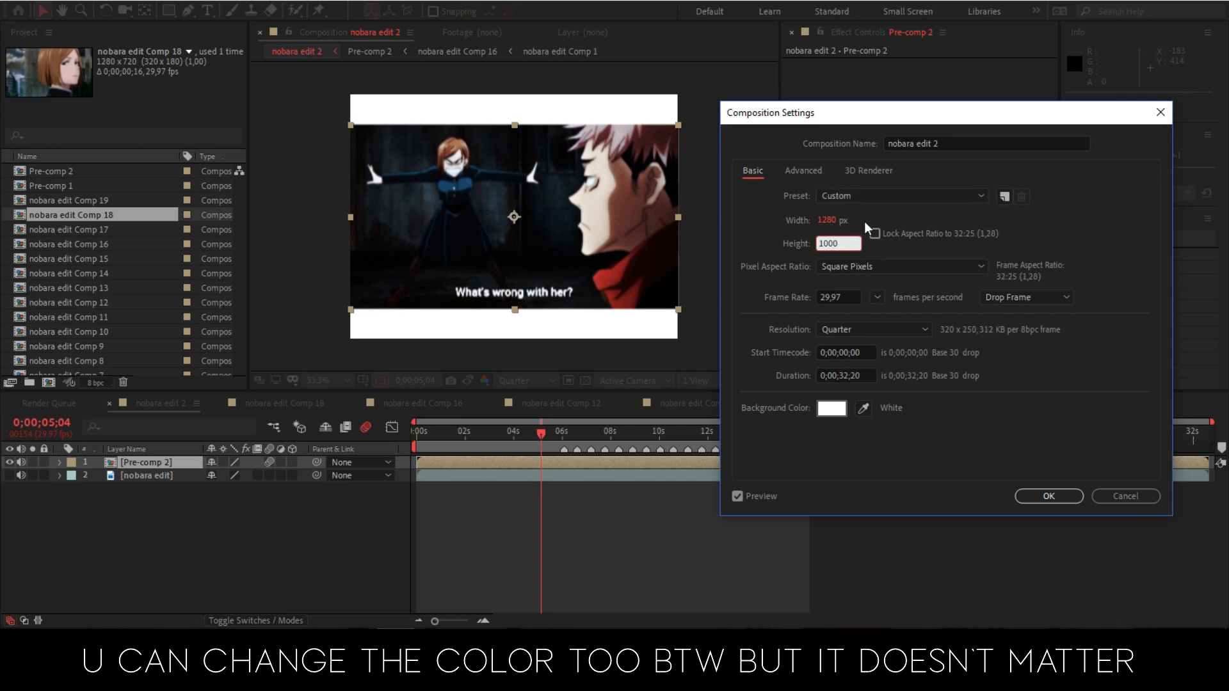
{"action": "key", "text": "Return"}
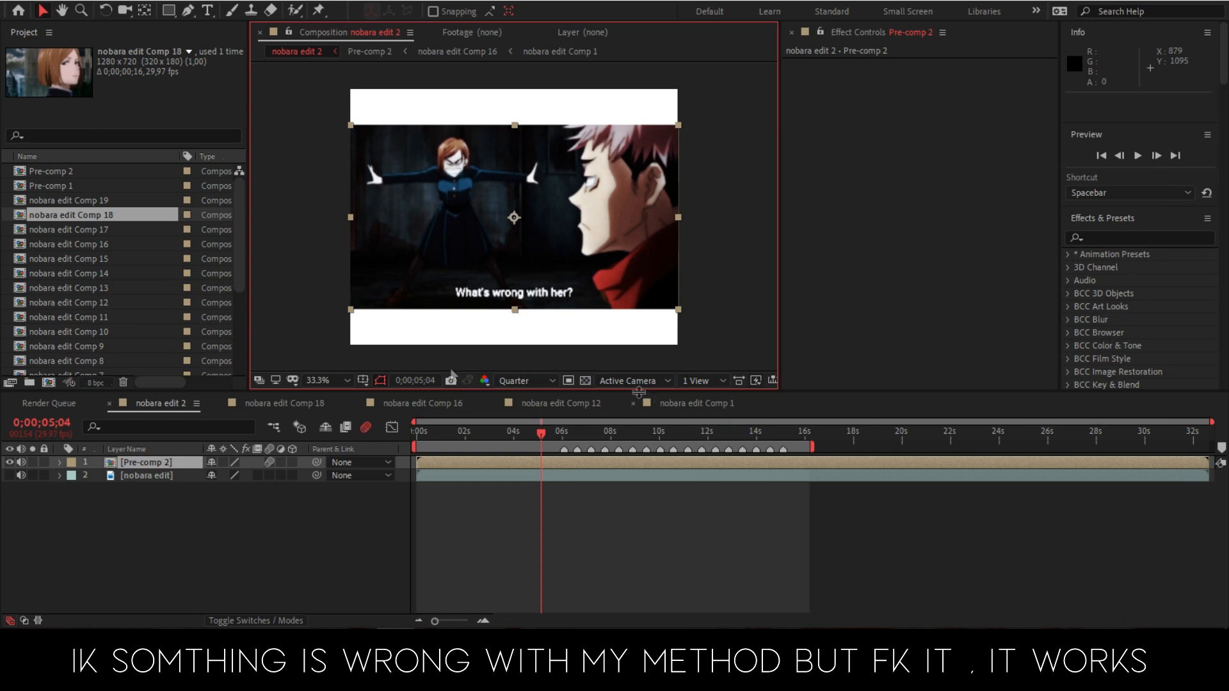
Step: Set the nobara edit 2 composition's height to 1280 px and apply the settings
{"action": "right_click", "coordinate": [296, 186]}
{"action": "left_click", "coordinate": [359, 214]}
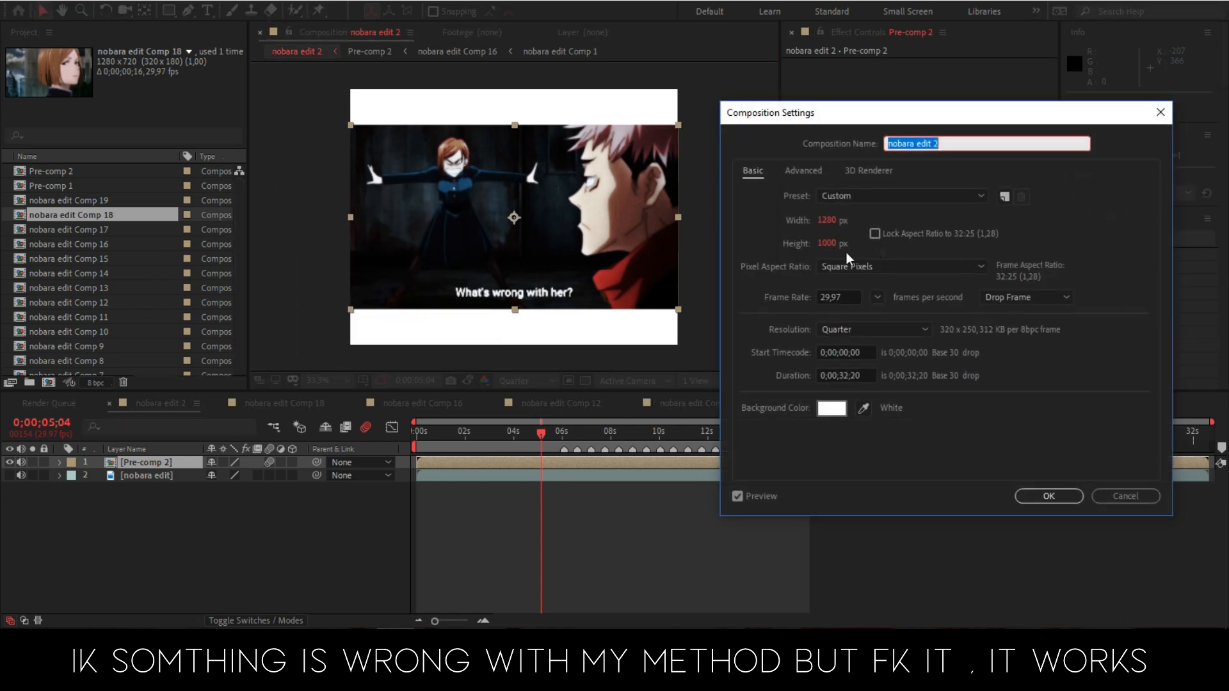
{"action": "left_click", "coordinate": [830, 243]}
{"action": "type", "text": "1280"}
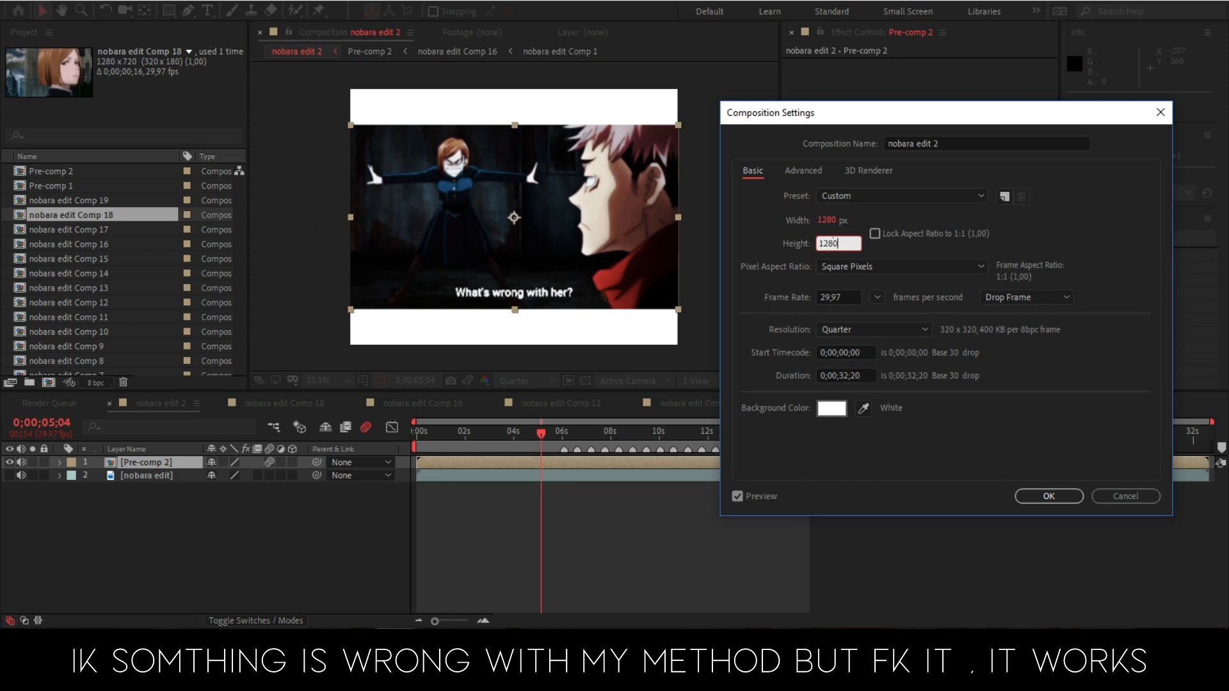
{"action": "left_click", "coordinate": [1048, 496]}
{"action": "scroll", "coordinate": [486, 309], "scroll_direction": "down", "scroll_amount": 1}
{"action": "scroll", "coordinate": [487, 309], "scroll_direction": "up", "scroll_amount": 1}
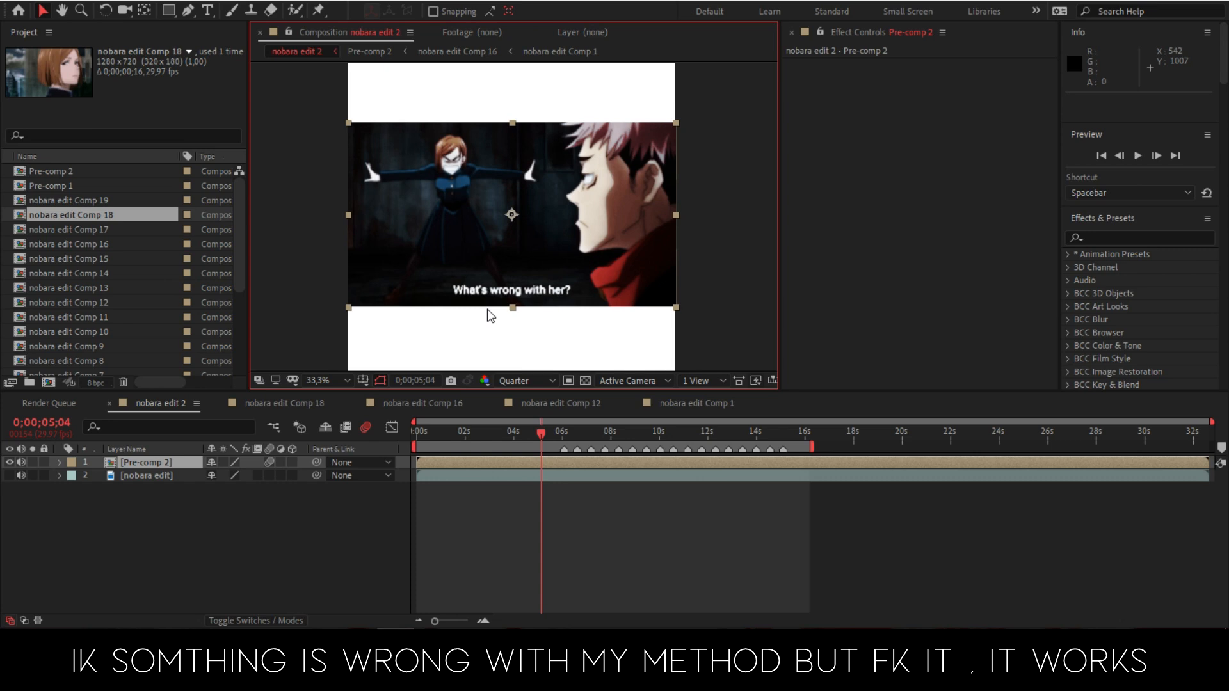
Step: Set the nobara edit 2 composition's height to 1000 px and apply the settings
{"action": "right_click", "coordinate": [307, 196]}
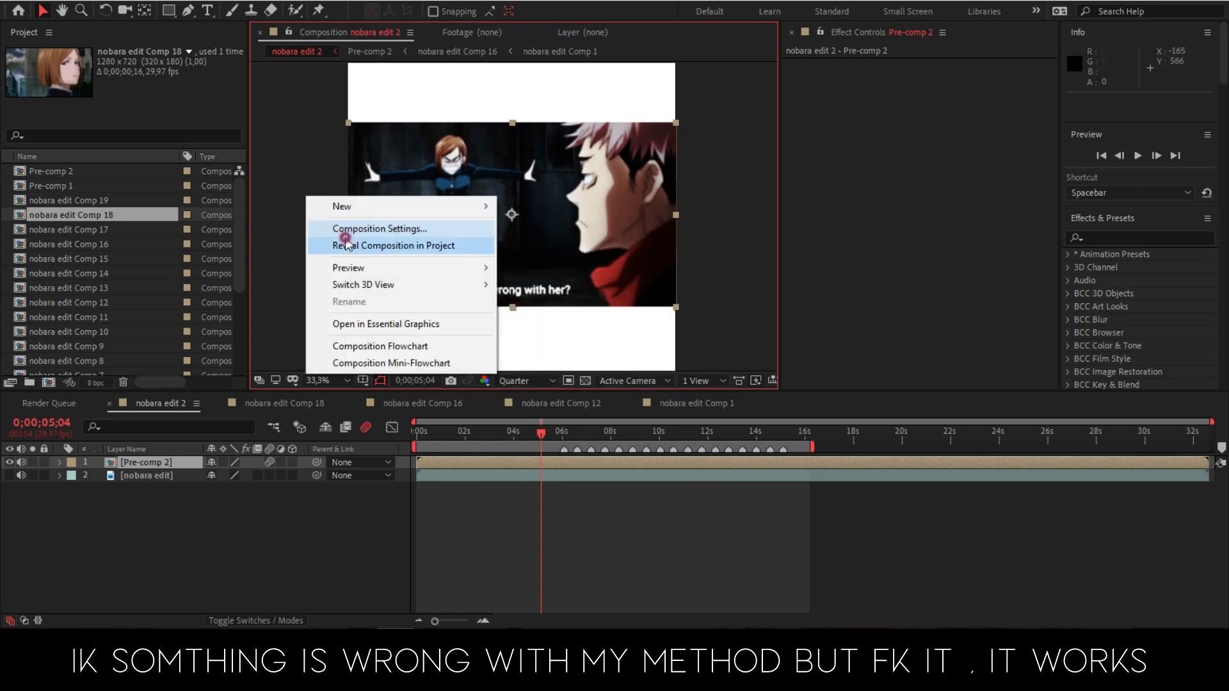
{"action": "left_click", "coordinate": [346, 247]}
{"action": "right_click", "coordinate": [314, 209]}
{"action": "left_click", "coordinate": [387, 230]}
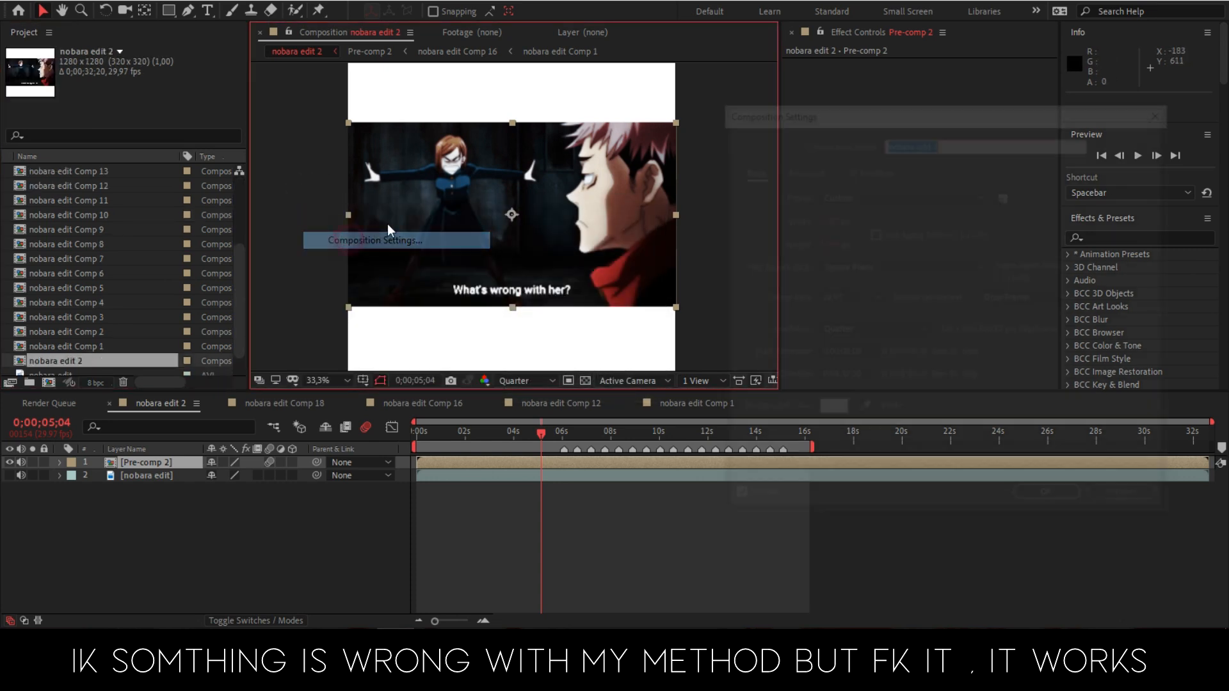
{"action": "left_click", "coordinate": [828, 244]}
{"action": "type", "text": "100"}
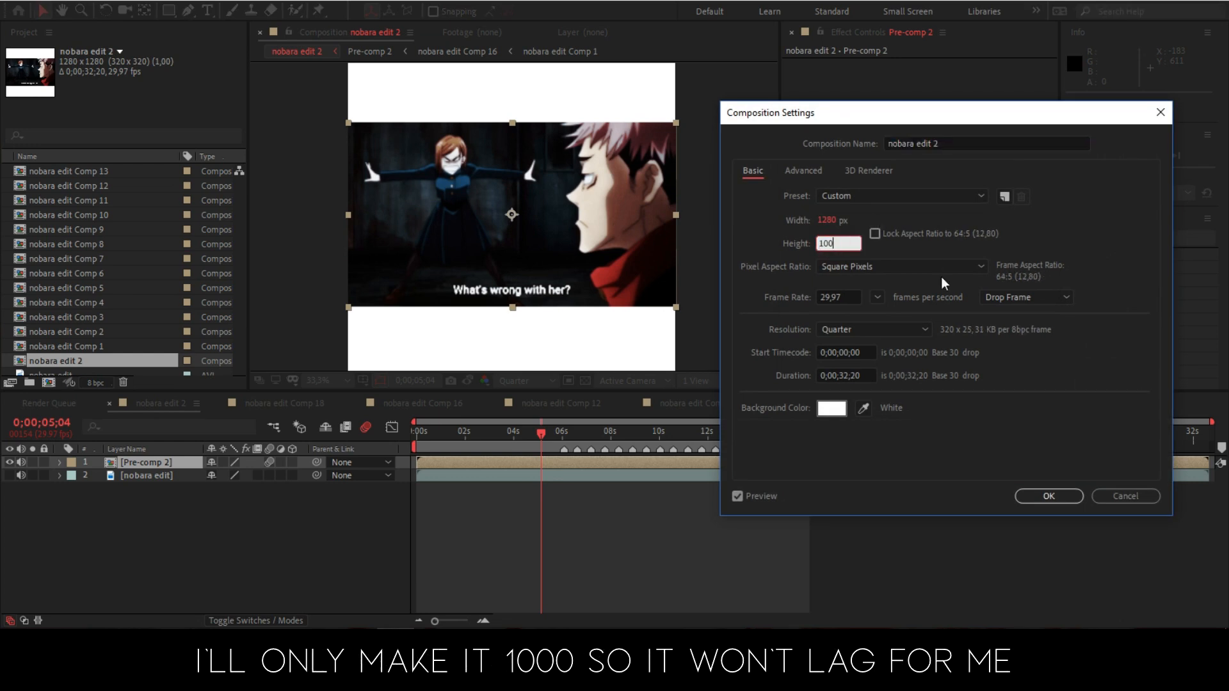
{"action": "type", "text": "0"}
{"action": "left_click", "coordinate": [1048, 498]}
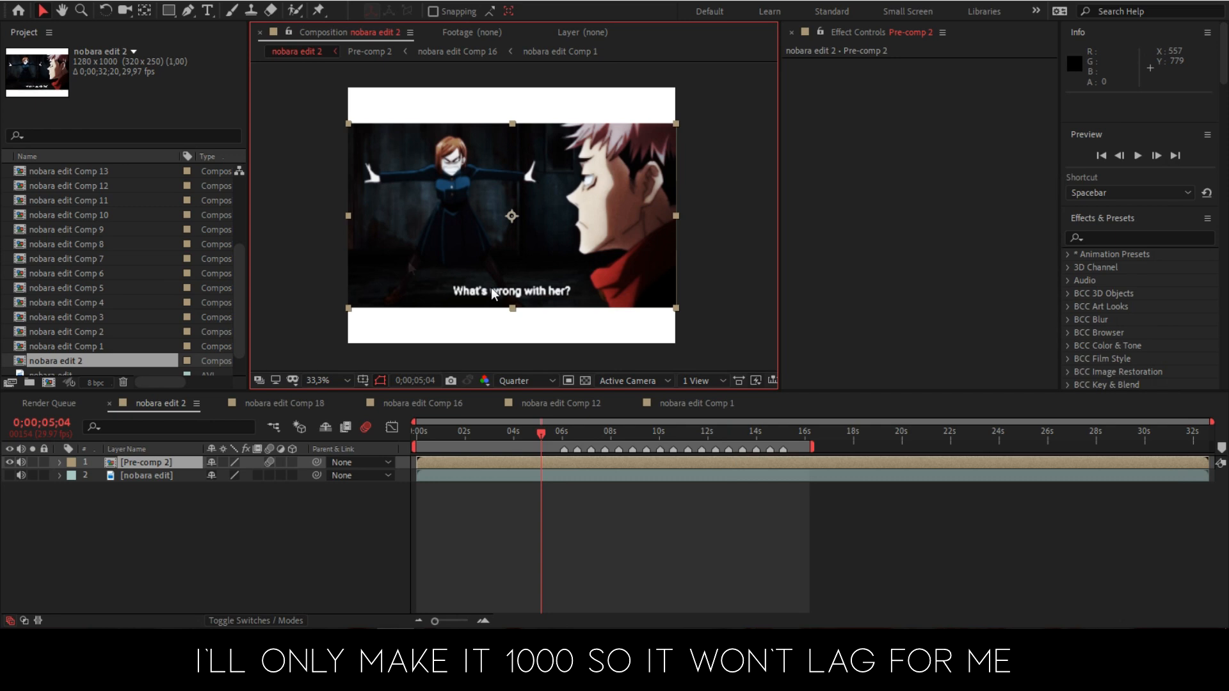
Step: Change the composition's background color to black in the composition settings
{"action": "right_click", "coordinate": [300, 217]}
{"action": "left_click", "coordinate": [327, 249]}
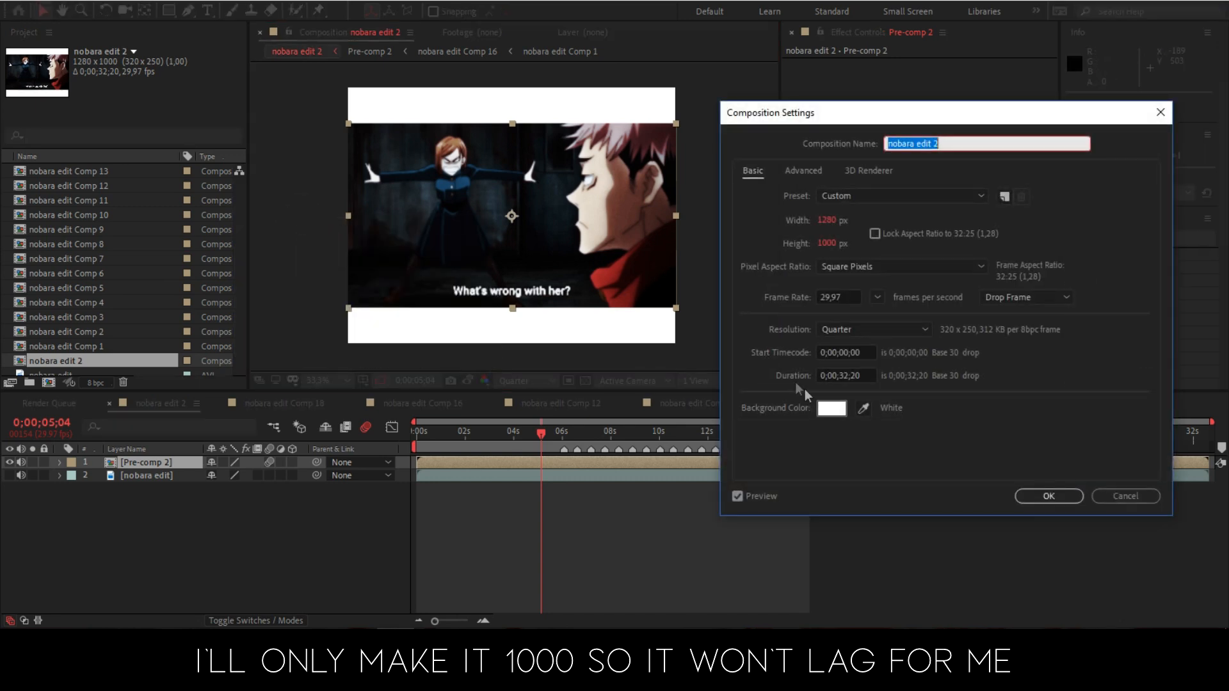
{"action": "left_click", "coordinate": [826, 408]}
{"action": "left_click_drag", "start_coordinate": [742, 412], "coordinate": [741, 419]}
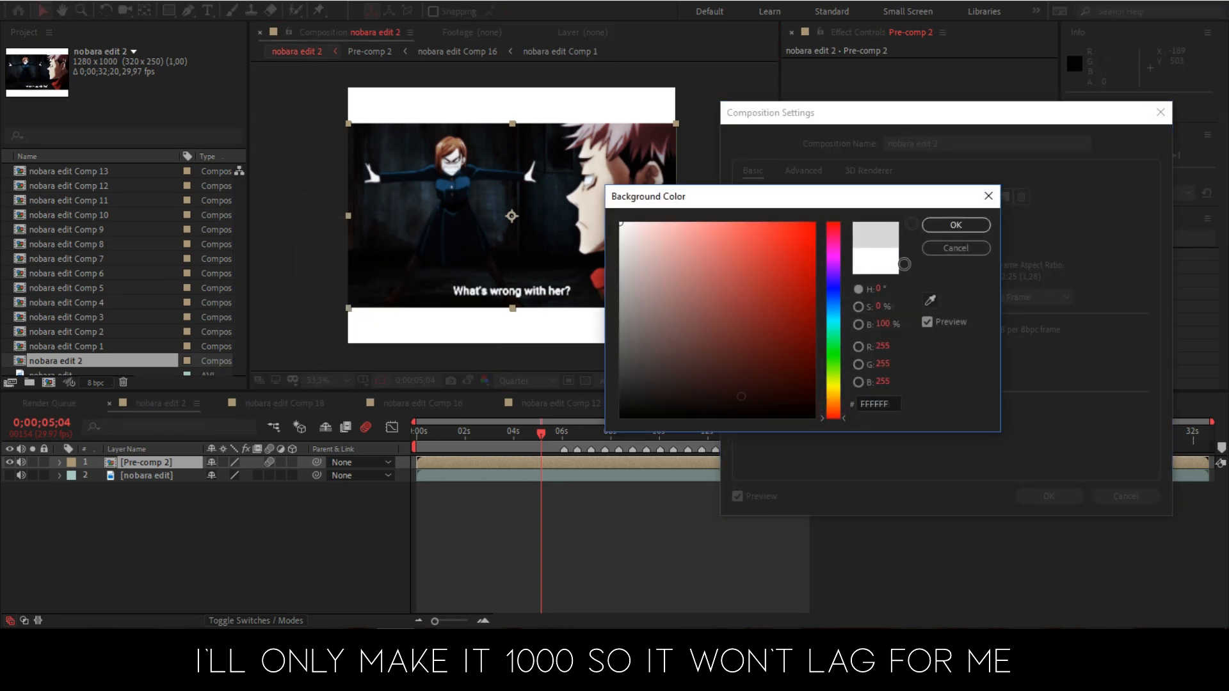
{"action": "left_click", "coordinate": [954, 224]}
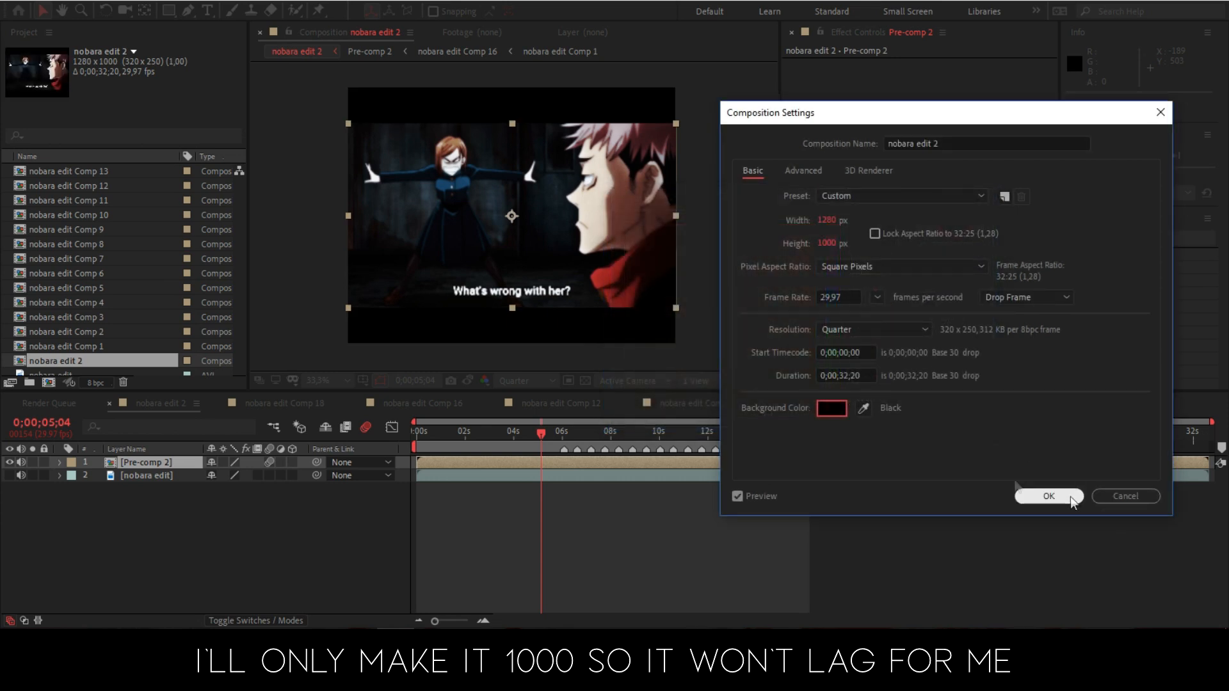
Step: Make the composition's background color white and apply the composition settings
{"action": "left_click", "coordinate": [831, 408]}
{"action": "left_click", "coordinate": [678, 248]}
{"action": "left_click_drag", "start_coordinate": [679, 248], "coordinate": [620, 223]}
{"action": "left_click_drag", "start_coordinate": [627, 219], "coordinate": [612, 216]}
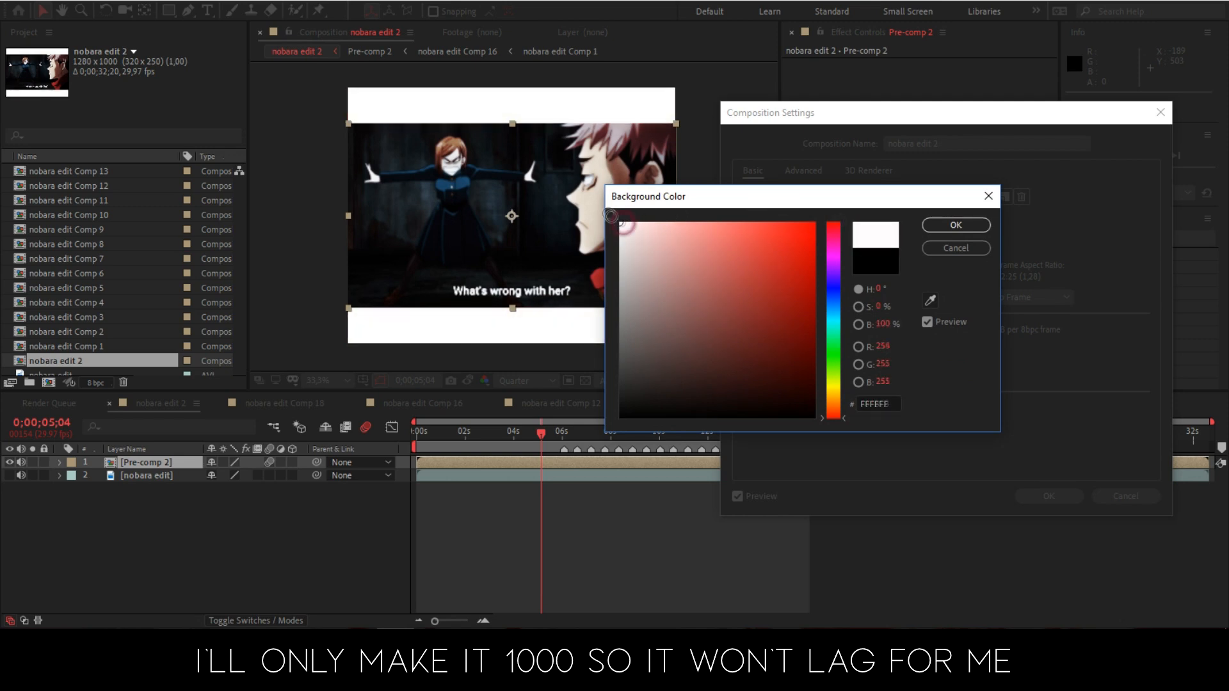
{"action": "left_click", "coordinate": [955, 227]}
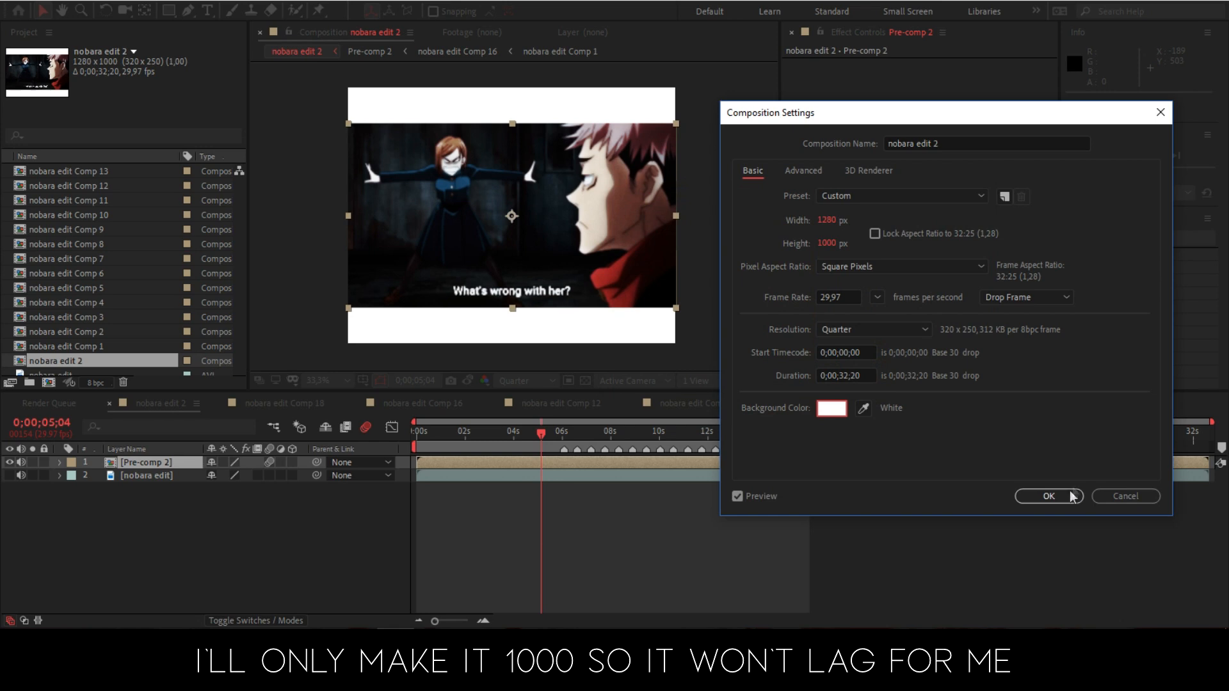
{"action": "left_click", "coordinate": [1049, 496]}
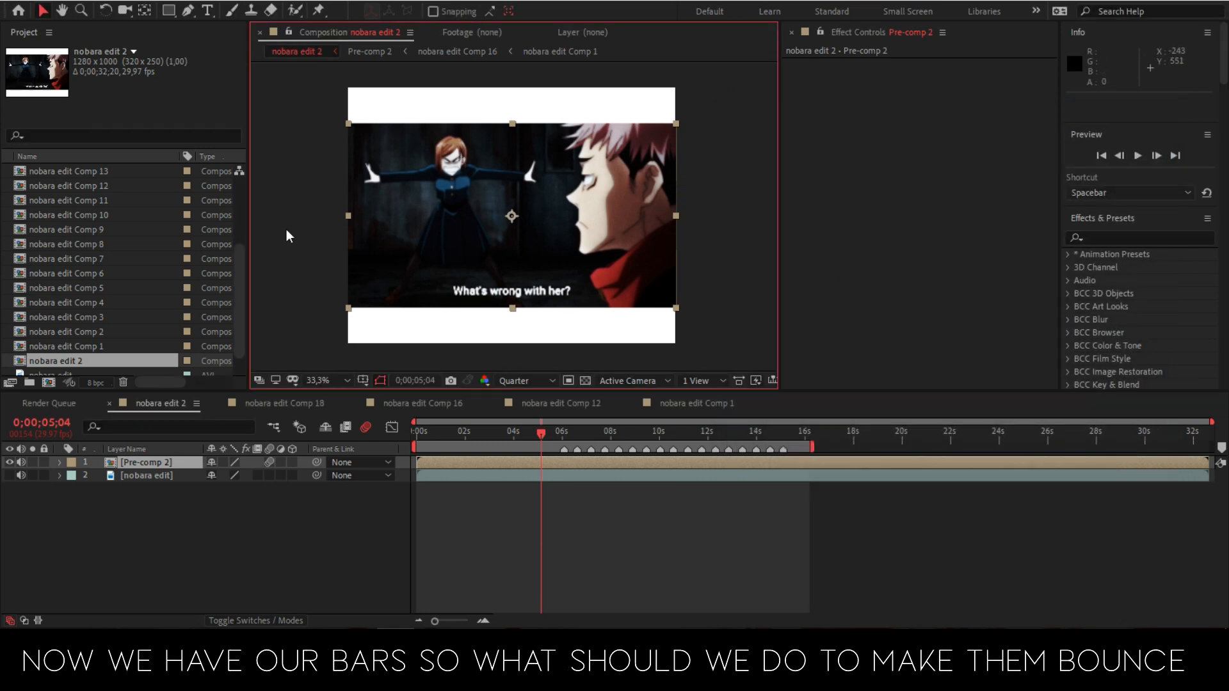
Step: Preview the composition from its beginning and again from 0;00;05;27
{"action": "left_click_drag", "start_coordinate": [541, 440], "coordinate": [356, 472]}
{"action": "key", "text": "equal"}
{"action": "key", "text": "minus"}
{"action": "key", "text": "space"}
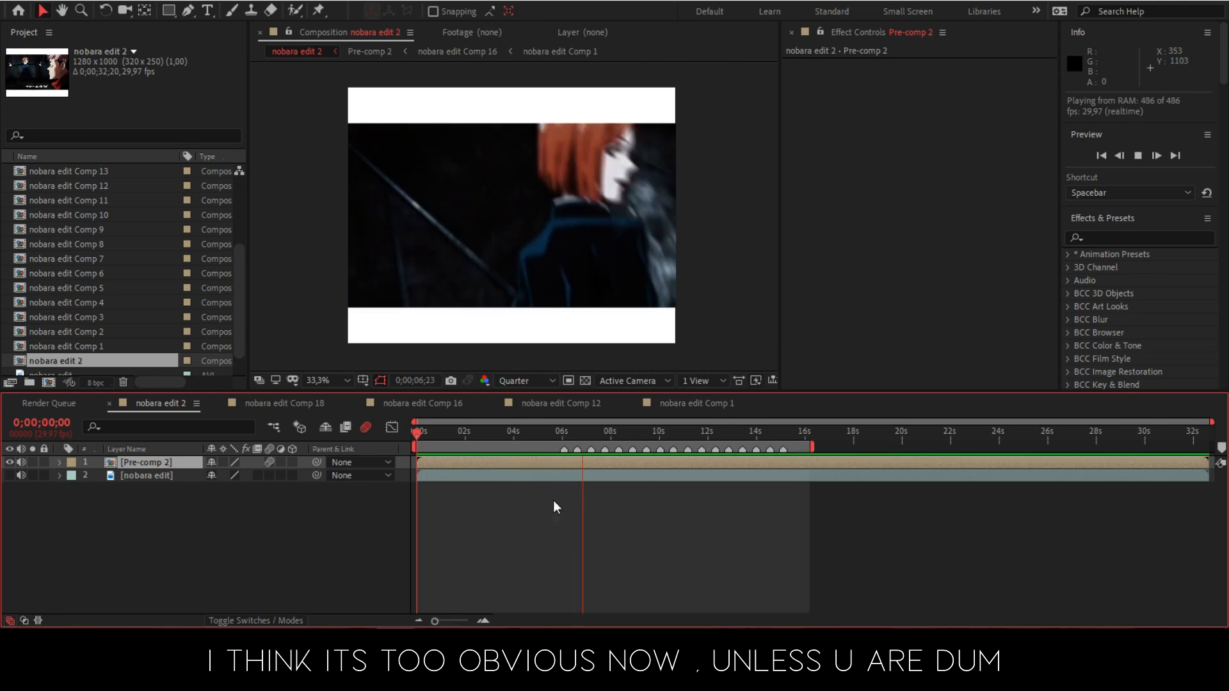
{"action": "left_click", "coordinate": [559, 439]}
{"action": "key", "text": "space"}
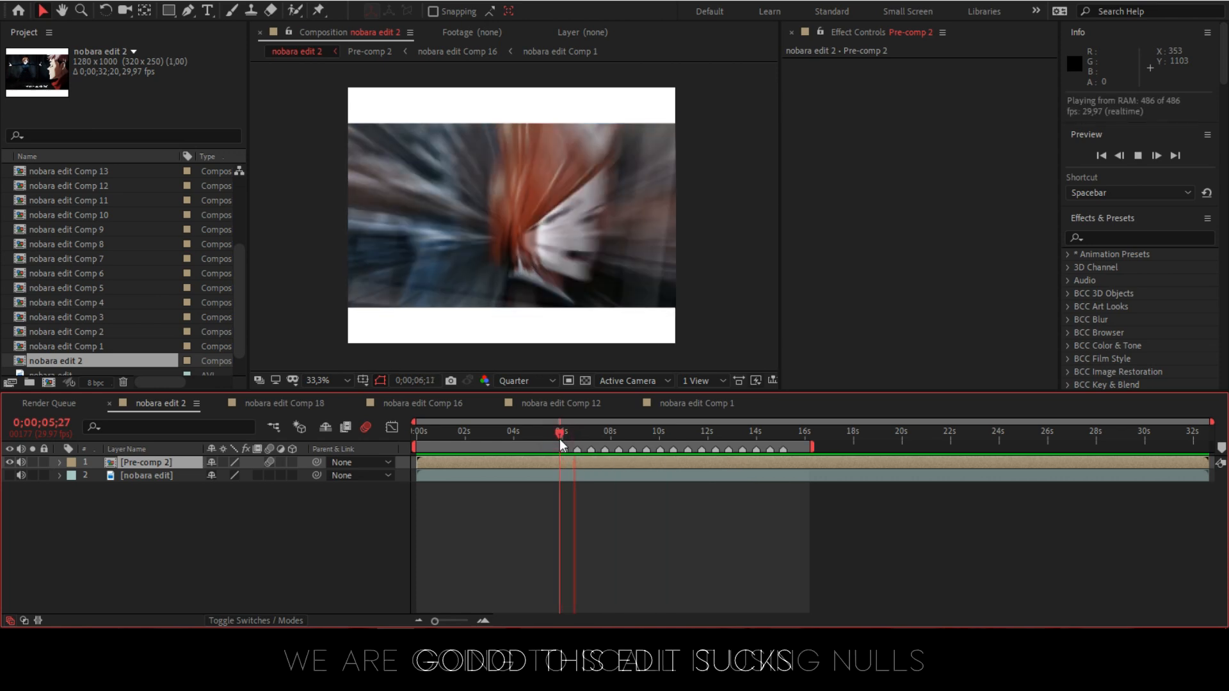
{"action": "key", "text": "space"}
Step: Scale Pre-comp 2 to 141% so it fills the frame's height, and parent it to a new null object
{"action": "left_click_drag", "start_coordinate": [561, 446], "coordinate": [453, 461]}
{"action": "key", "text": "s"}
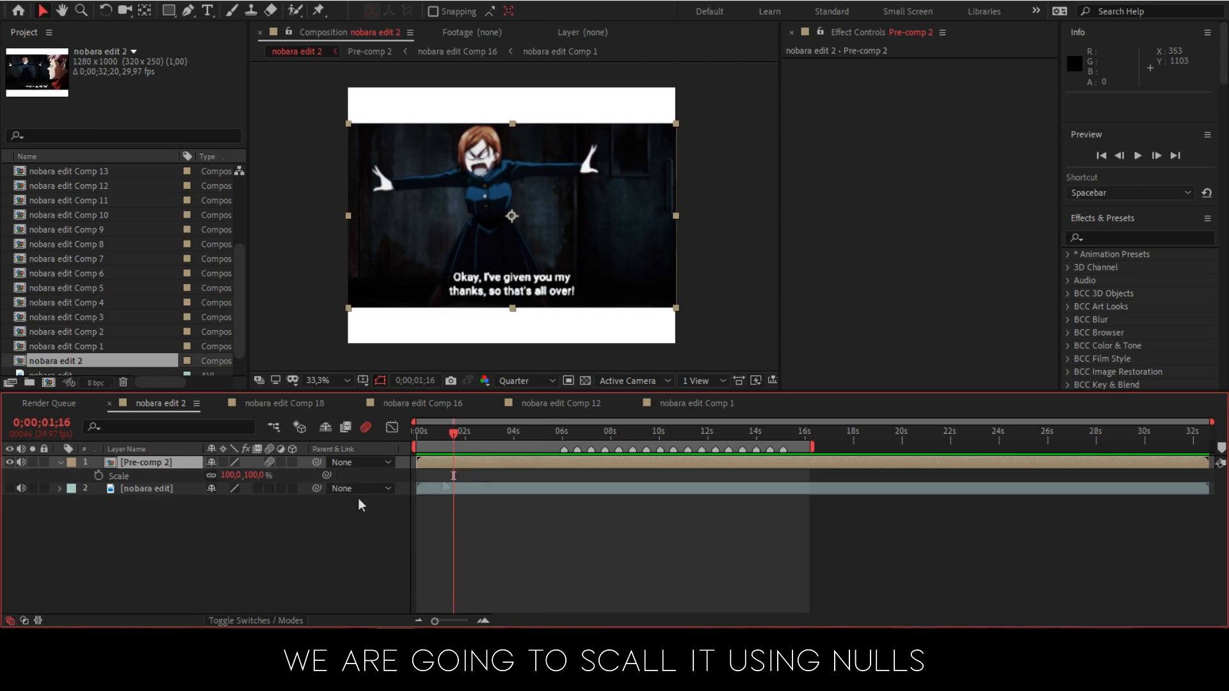
{"action": "left_click_drag", "start_coordinate": [238, 476], "coordinate": [259, 481]}
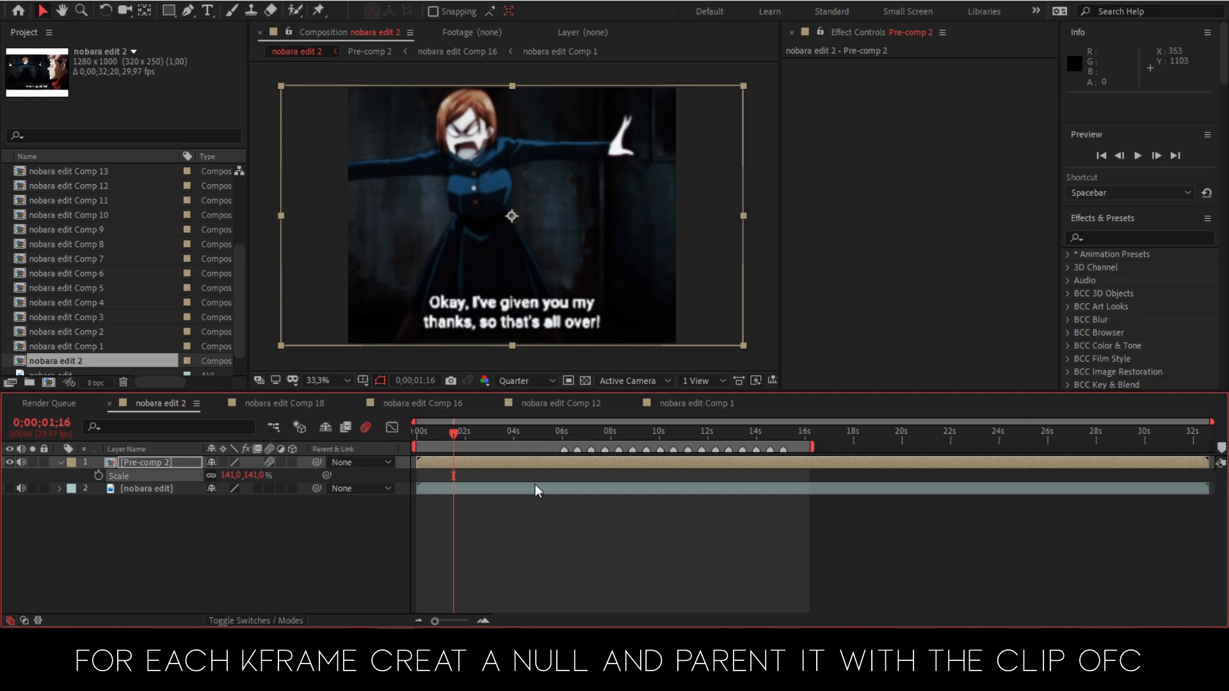
{"action": "key", "text": "ctrl+alt+shift+y"}
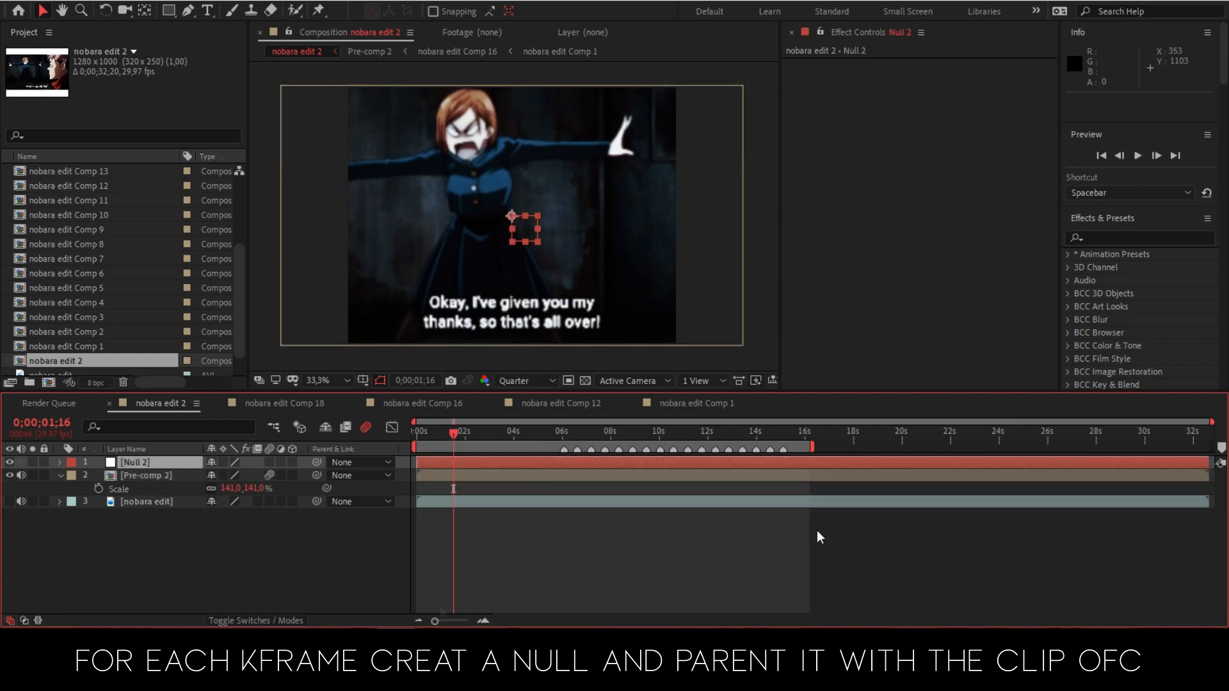
{"action": "left_click_drag", "start_coordinate": [316, 476], "coordinate": [305, 463]}
Step: Keyframe the null's scale at 100% at 0;00;03;25 and at 72% at 0;00;04;22
{"action": "left_click_drag", "start_coordinate": [453, 434], "coordinate": [509, 466]}
{"action": "key", "text": "s"}
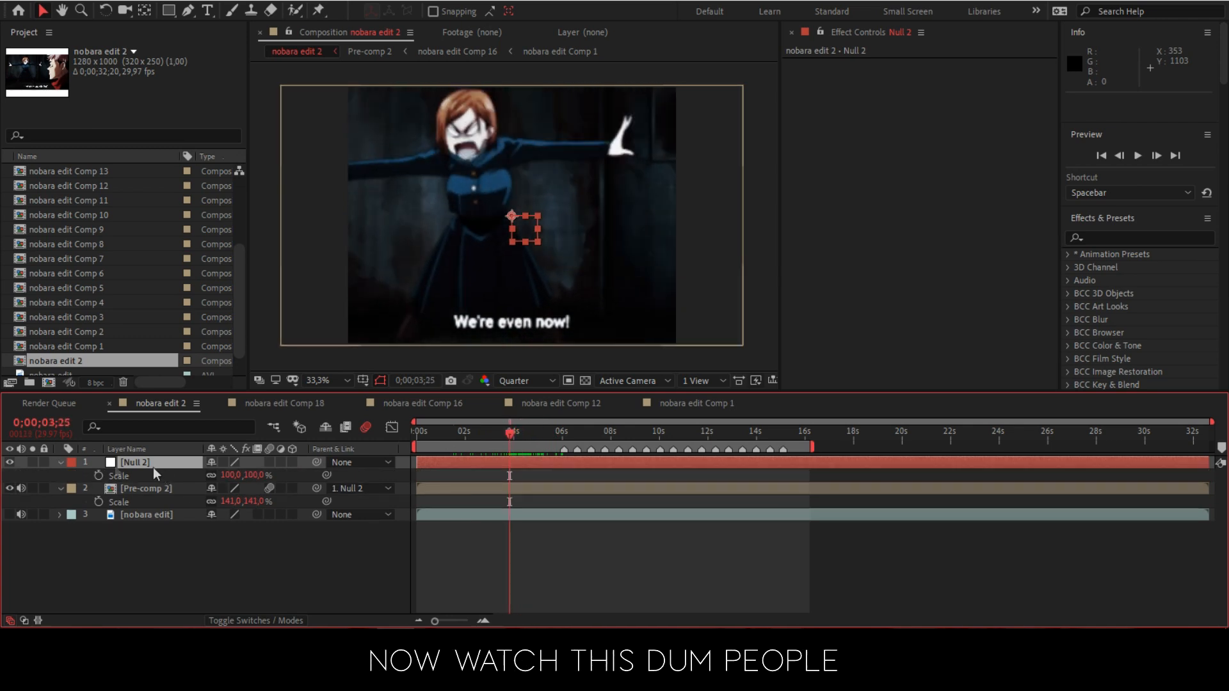
{"action": "left_click", "coordinate": [99, 475]}
{"action": "scroll", "coordinate": [462, 504], "scroll_direction": "up", "scroll_amount": 2}
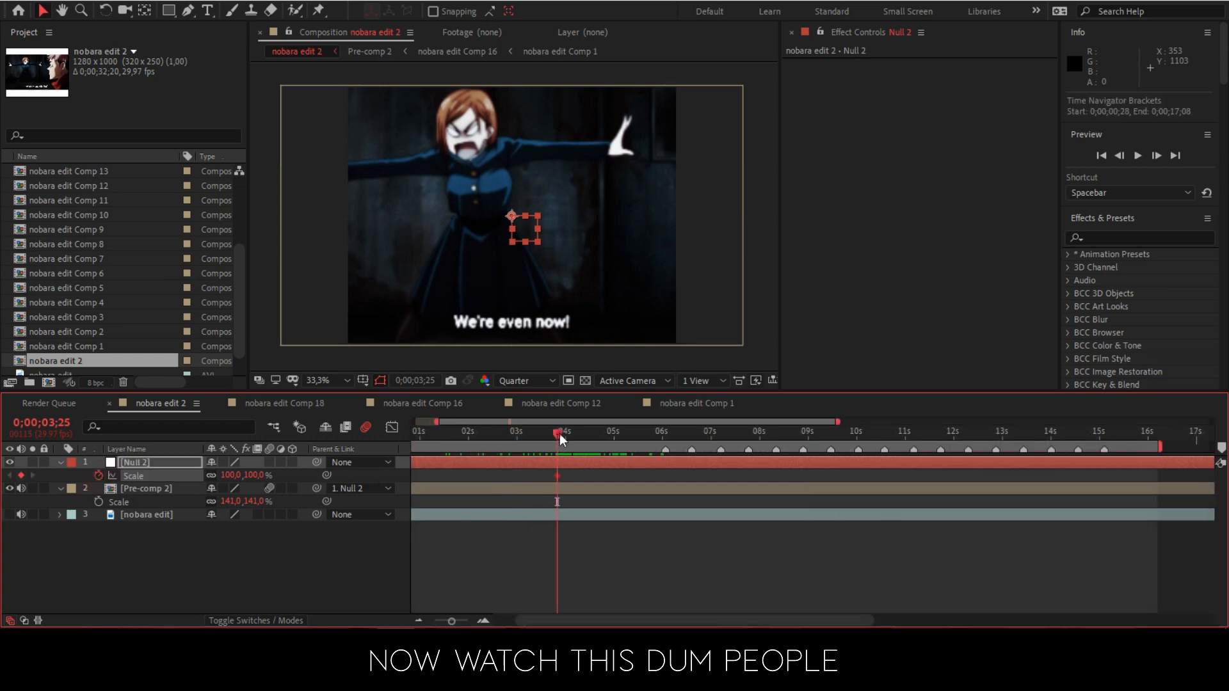
{"action": "key", "text": "space"}
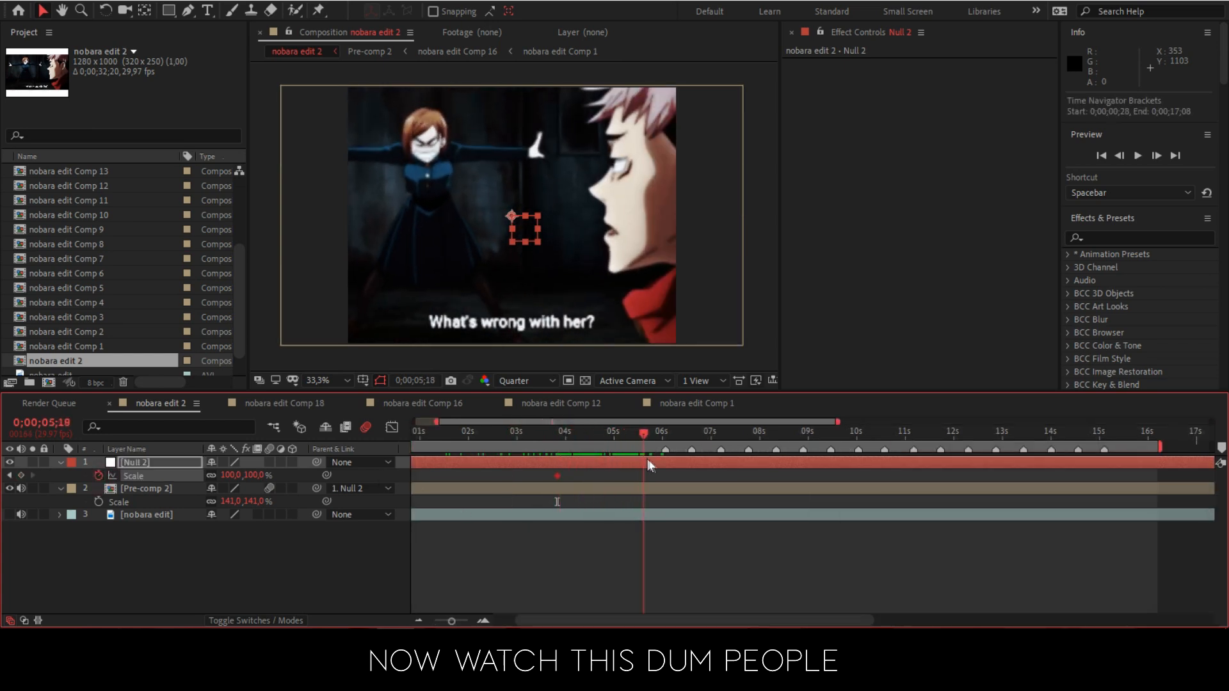
{"action": "left_click_drag", "start_coordinate": [662, 464], "coordinate": [601, 468]}
{"action": "left_click_drag", "start_coordinate": [240, 479], "coordinate": [221, 479]}
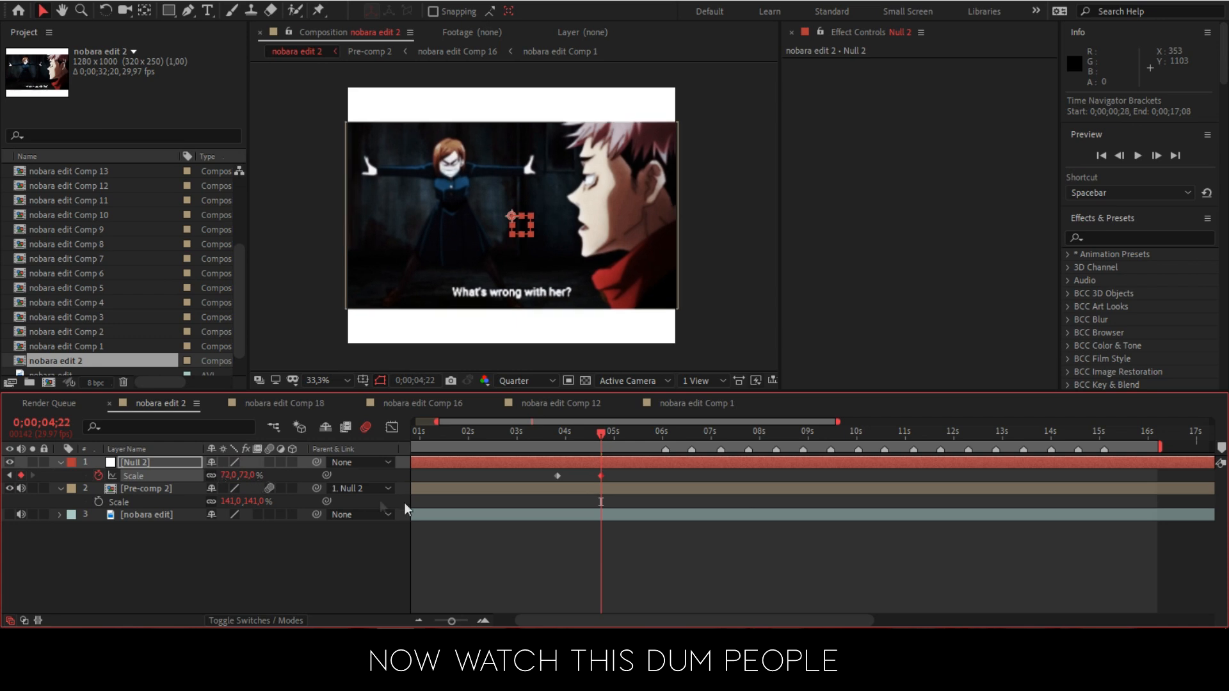
Step: Apply Easy Ease to both scale keyframes of the null and show their speed graph in the graph editor
{"action": "left_click_drag", "start_coordinate": [594, 481], "coordinate": [503, 480]}
{"action": "key", "text": "F9"}
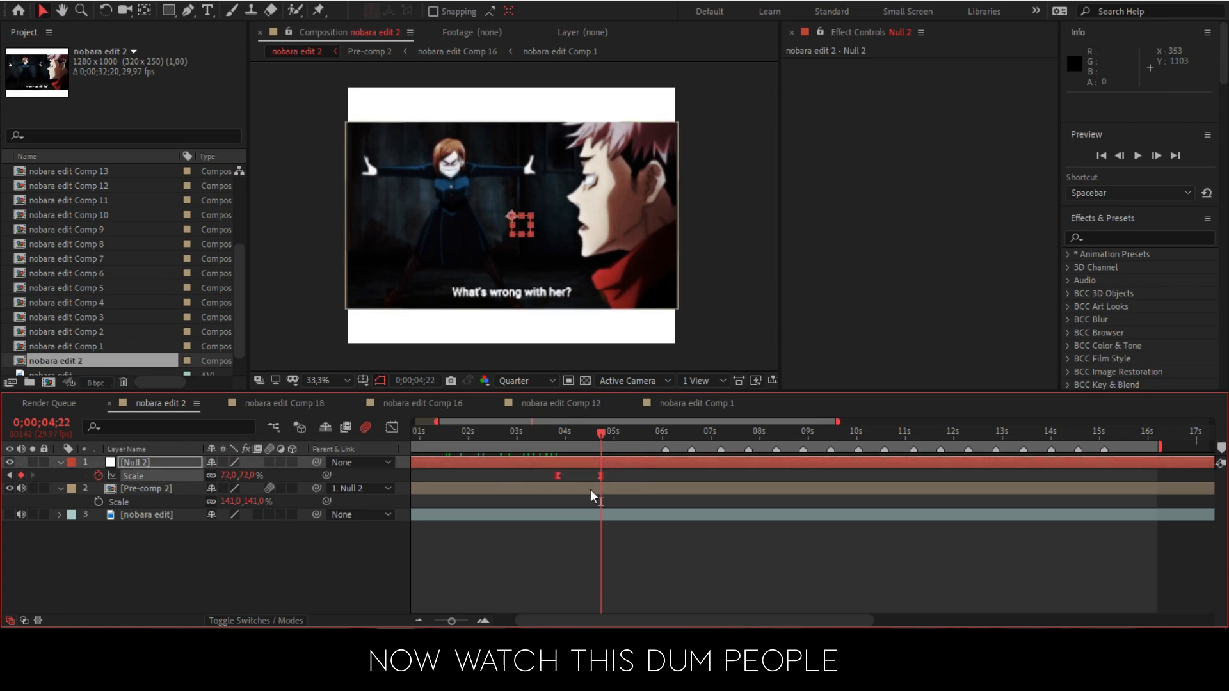
{"action": "scroll", "coordinate": [590, 489], "scroll_direction": "up", "scroll_amount": 3}
{"action": "left_click", "coordinate": [392, 427]}
{"action": "left_click", "coordinate": [658, 604]}
{"action": "left_click", "coordinate": [722, 473]}
{"action": "left_click", "coordinate": [658, 605]}
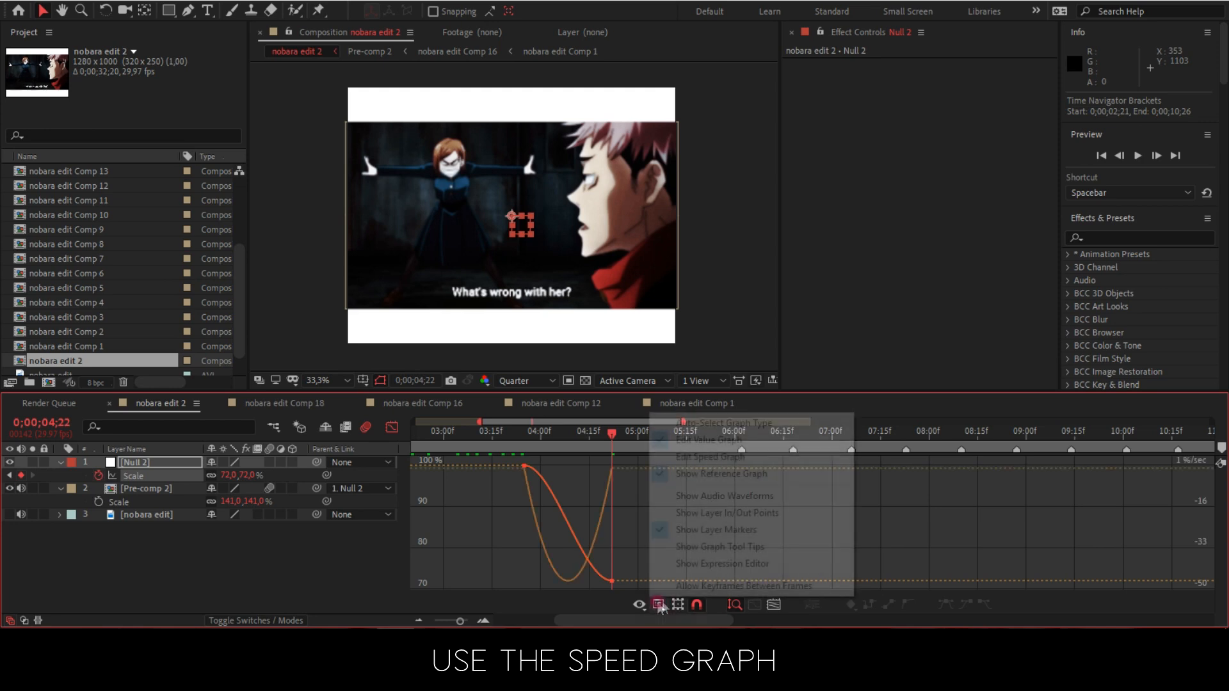
{"action": "left_click", "coordinate": [721, 473]}
{"action": "left_click", "coordinate": [659, 605]}
{"action": "left_click", "coordinate": [711, 456]}
Step: Select both scale keyframes and pull their influence handles inward to shape the speed curve into a steep central peak
{"action": "left_click_drag", "start_coordinate": [677, 536], "coordinate": [482, 456]}
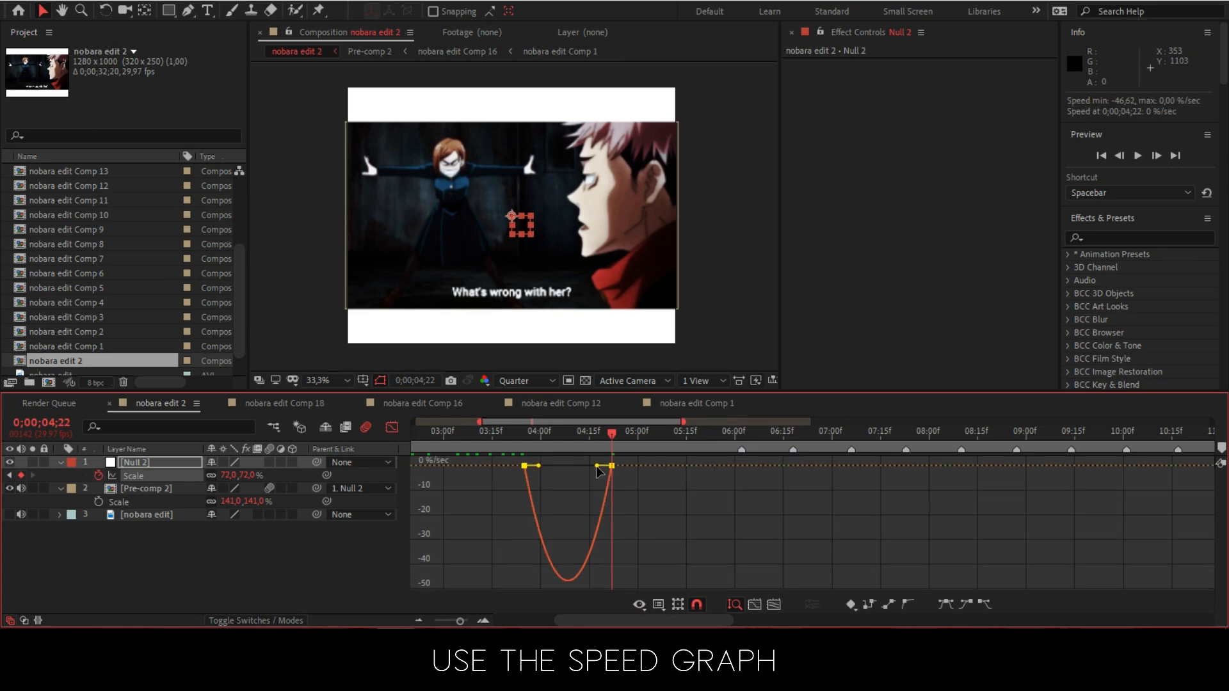
{"action": "left_click", "coordinate": [570, 432]}
{"action": "left_click_drag", "start_coordinate": [589, 467], "coordinate": [547, 460]}
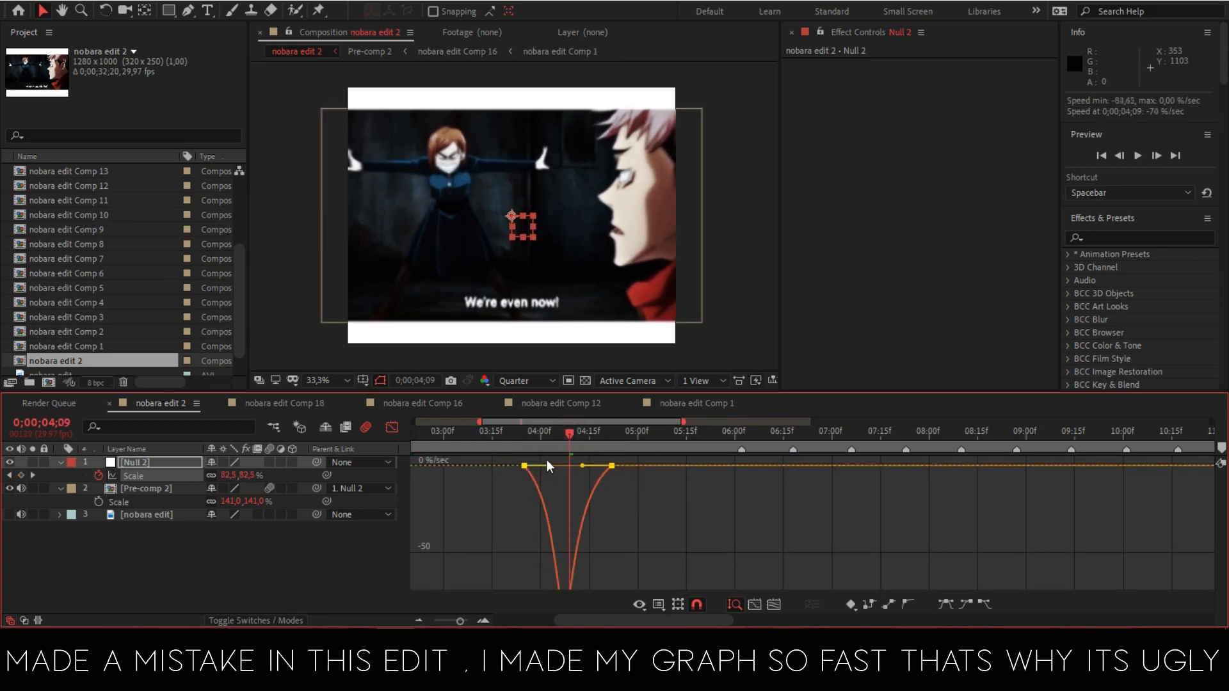
Step: Preview the null's scale animation from just before its first keyframe and scrub through the zoom-out
{"action": "left_click", "coordinate": [502, 432]}
{"action": "key", "text": "space"}
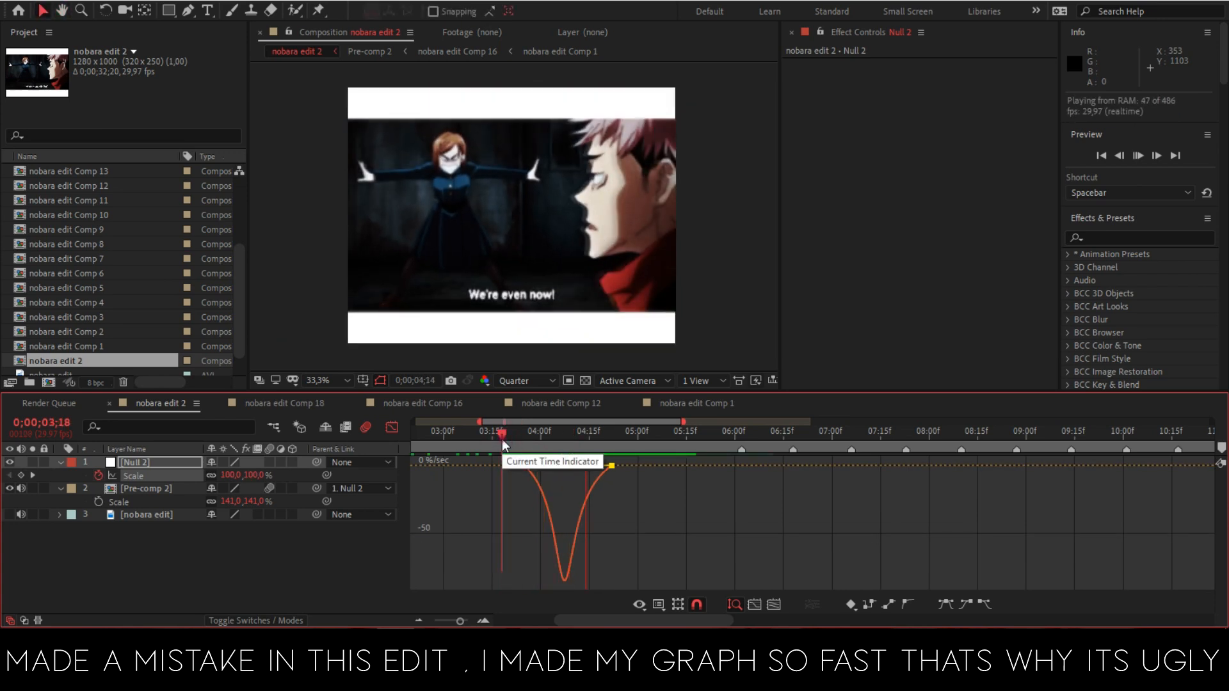
{"action": "left_click_drag", "start_coordinate": [502, 440], "coordinate": [561, 441]}
{"action": "left_click", "coordinate": [525, 440]}
{"action": "key", "text": "space"}
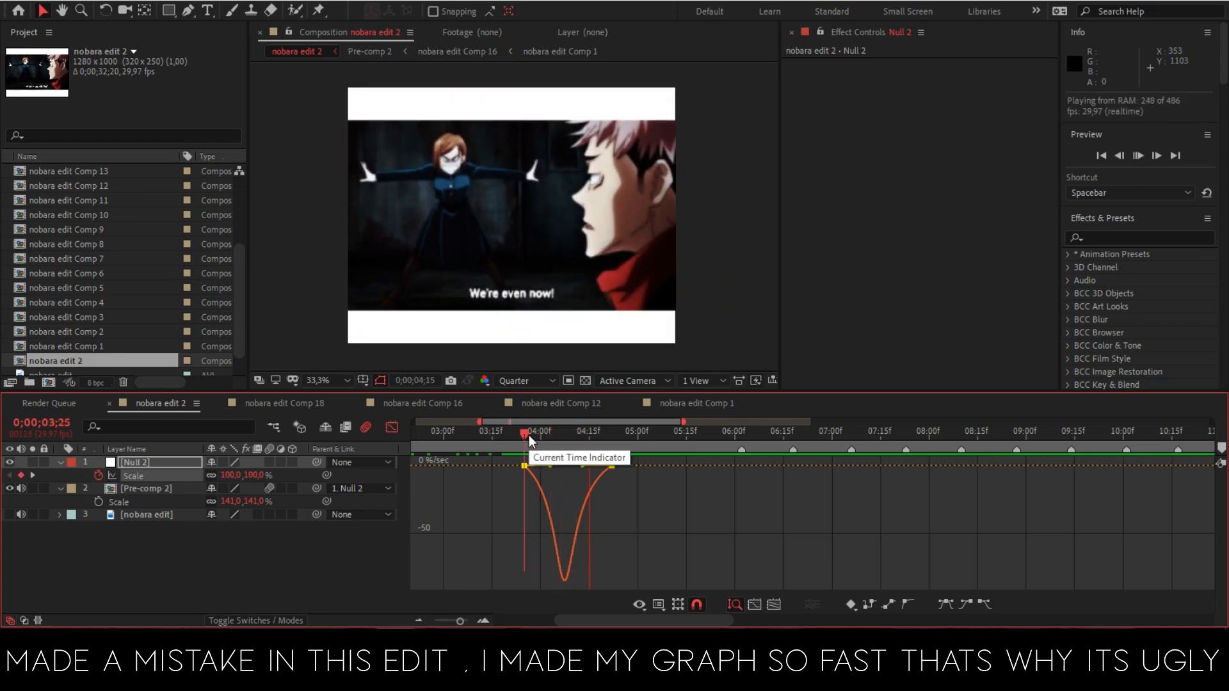
{"action": "key", "text": "space"}
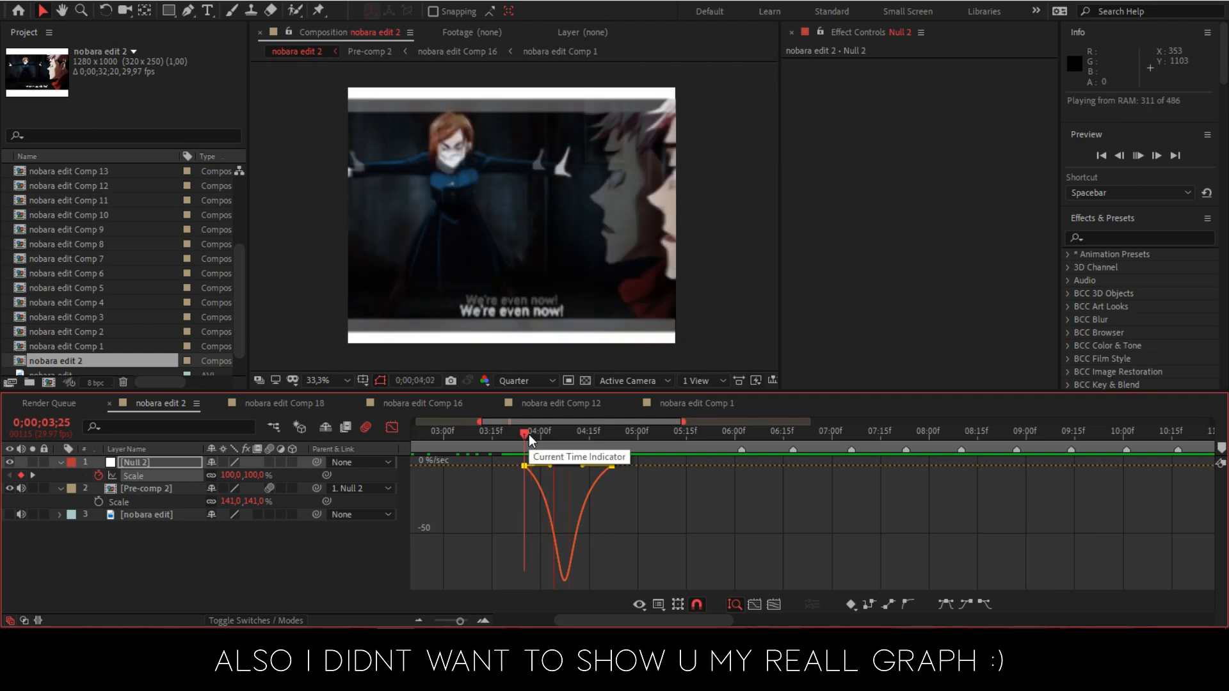
{"action": "left_click_drag", "start_coordinate": [535, 440], "coordinate": [593, 483]}
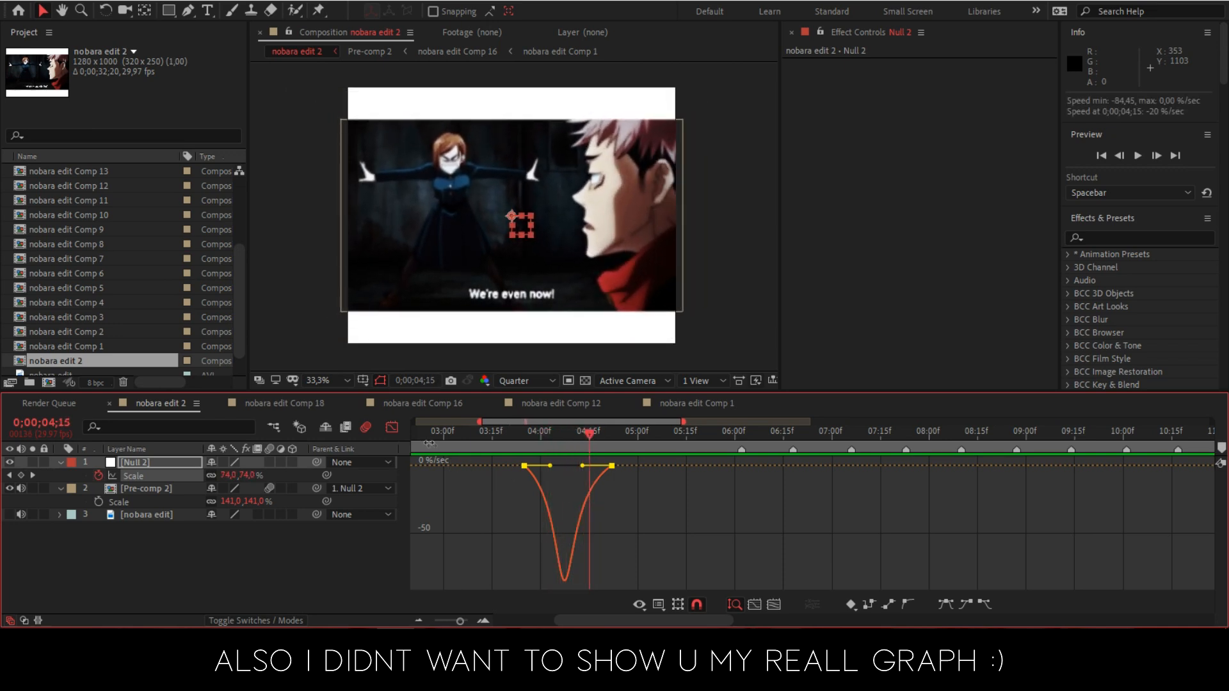
Step: Leave the graph editor, add a second null object, place the playhead at 0;00;05;27 and parent Null 2 to the new null
{"action": "left_click", "coordinate": [392, 427]}
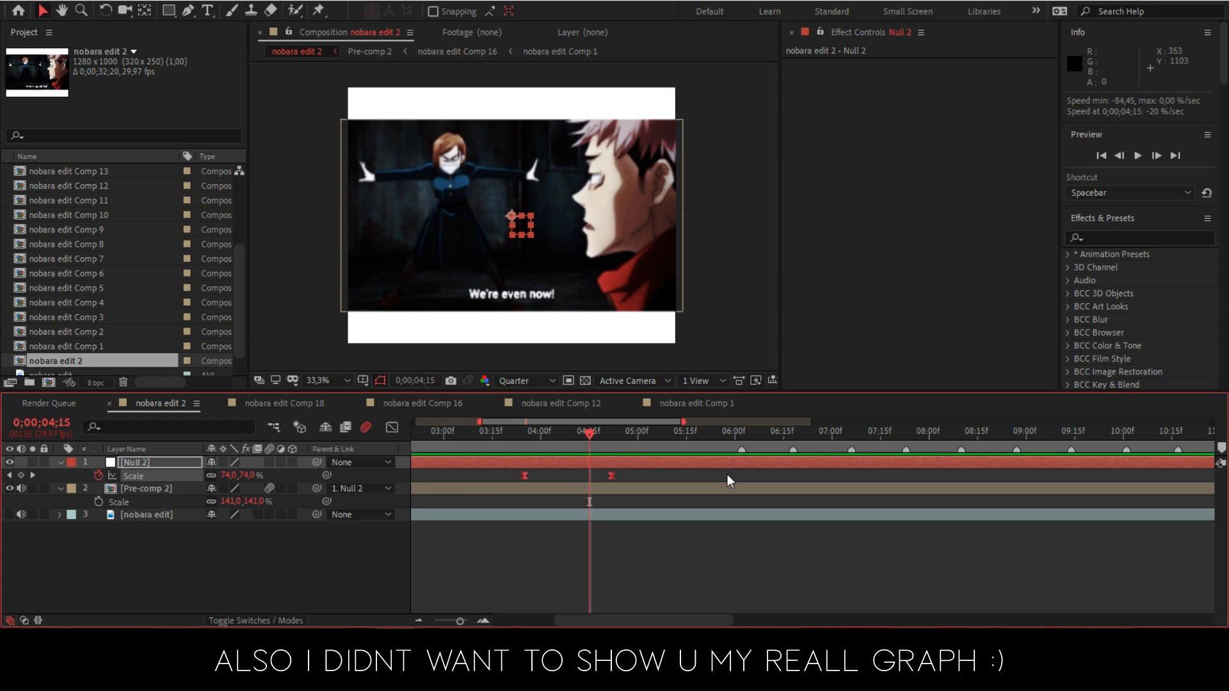
{"action": "key", "text": "ctrl+alt+y"}
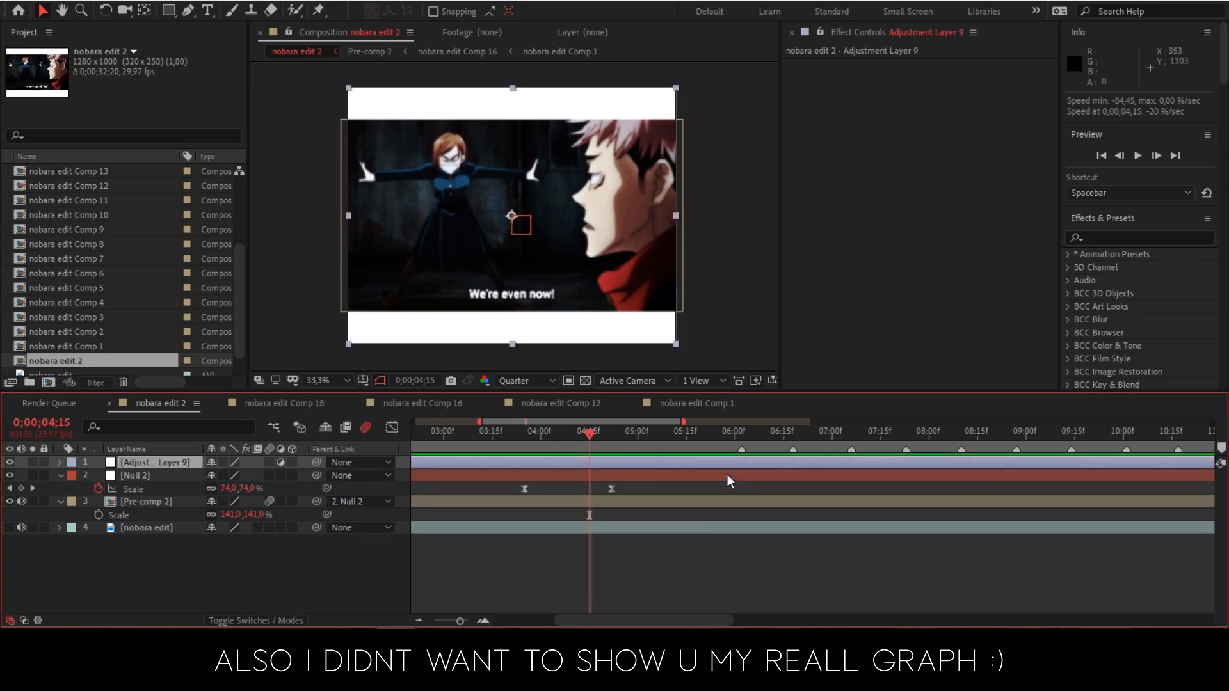
{"action": "key", "text": "ctrl+z"}
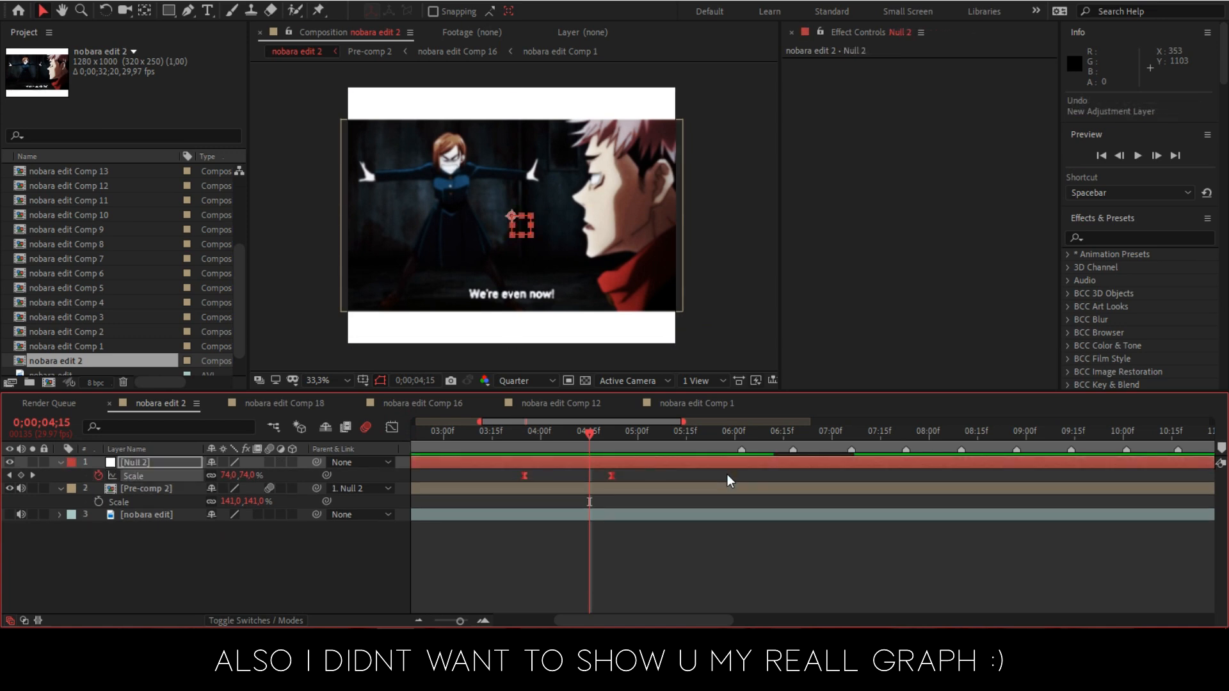
{"action": "key", "text": "ctrl+alt+shift+y"}
{"action": "left_click", "coordinate": [726, 431]}
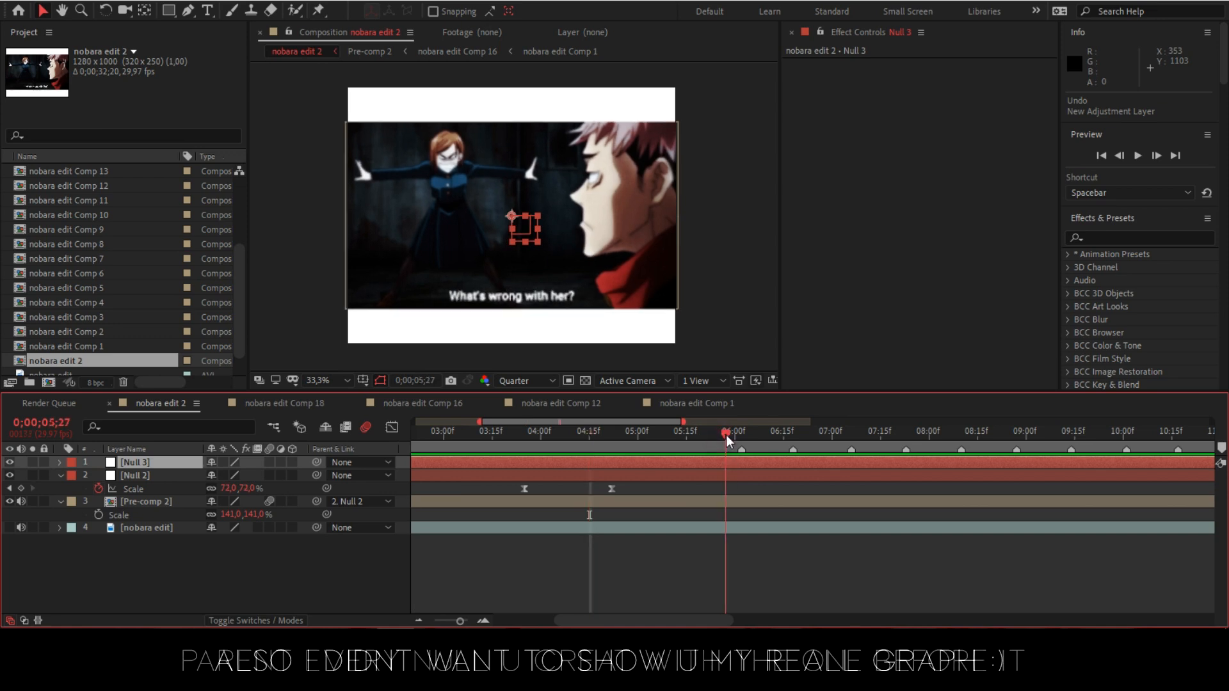
{"action": "left_click_drag", "start_coordinate": [307, 472], "coordinate": [134, 462]}
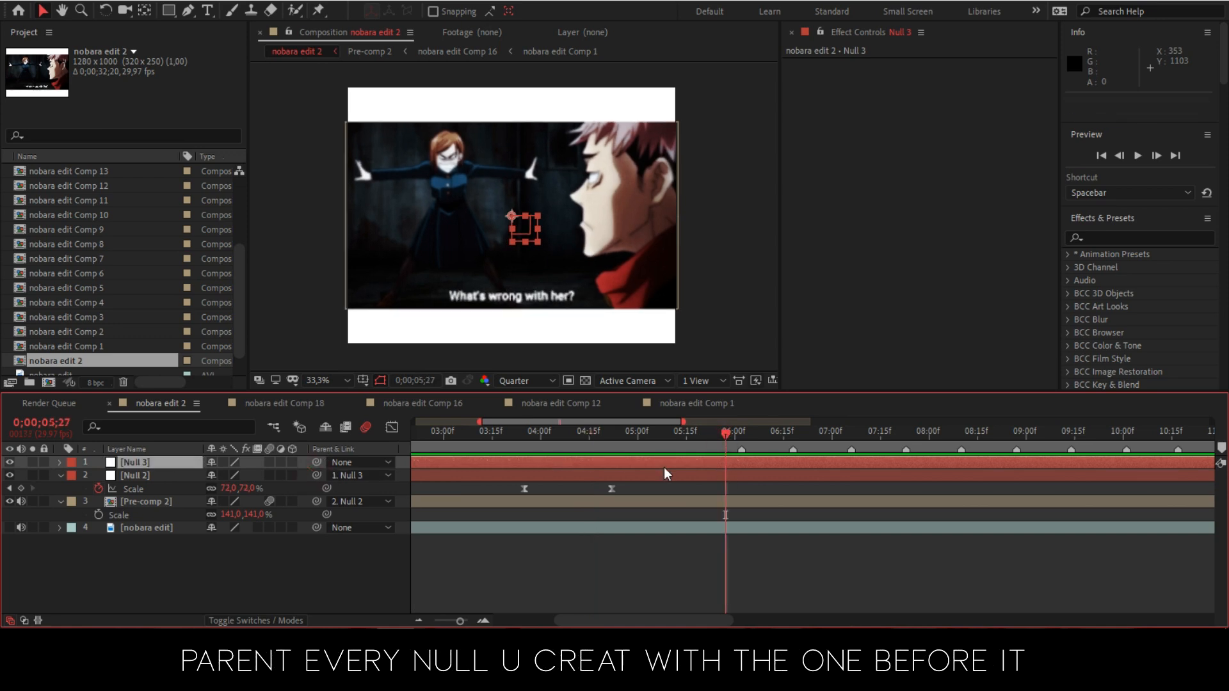
Step: Keyframe Null 3's scale from 100% at 0;00;05;22 up to 138% at 0;00;06;11
{"action": "key", "text": "s"}
{"action": "left_click", "coordinate": [99, 476]}
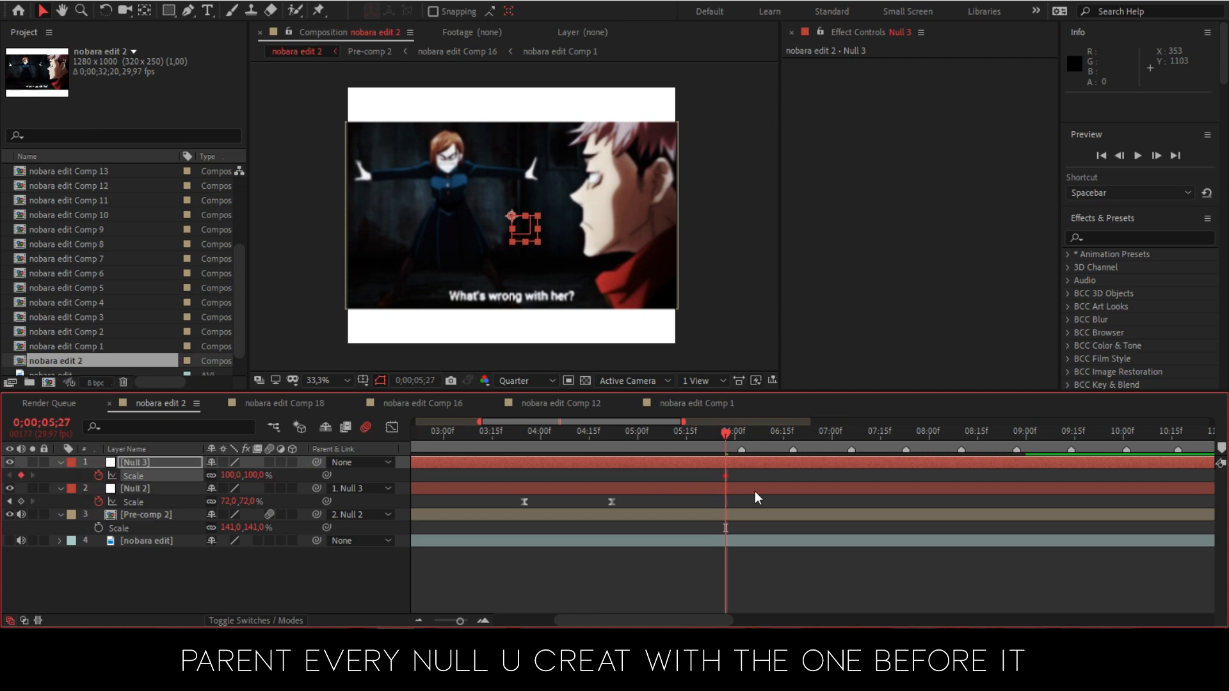
{"action": "left_click_drag", "start_coordinate": [726, 477], "coordinate": [679, 485]}
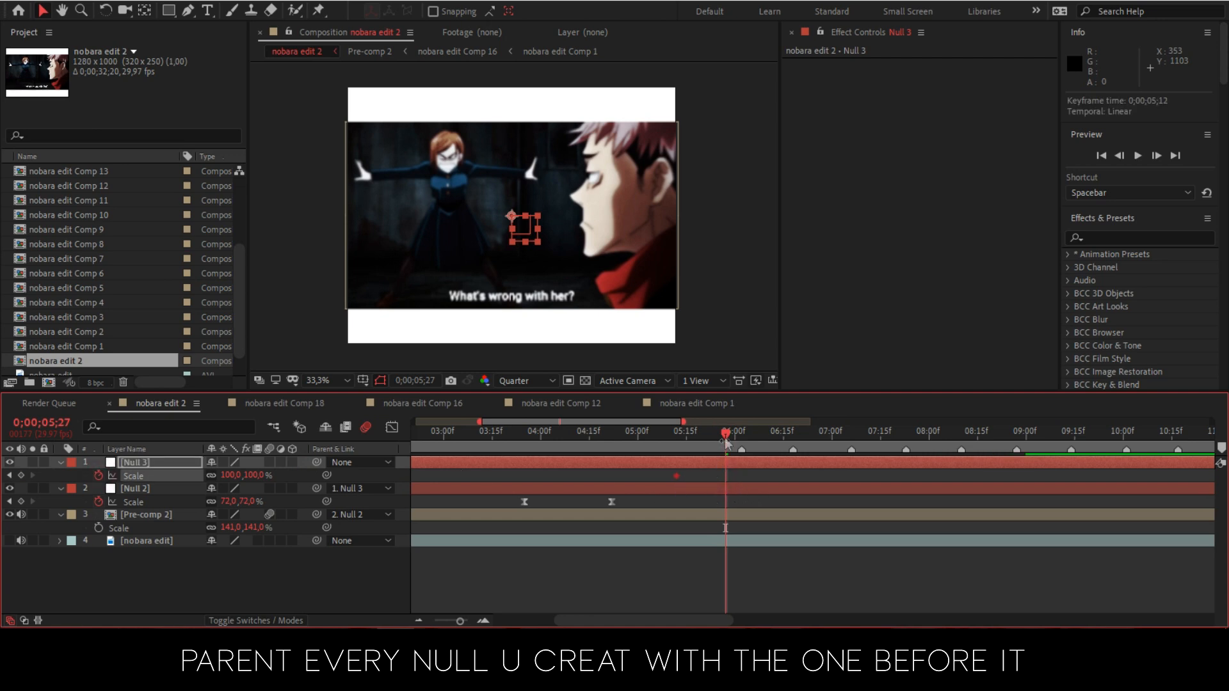
{"action": "left_click_drag", "start_coordinate": [735, 431], "coordinate": [771, 433]}
{"action": "left_click_drag", "start_coordinate": [683, 476], "coordinate": [715, 474]}
{"action": "mouse_move", "coordinate": [760, 434]}
{"action": "left_mouse_down"}
{"action": "mouse_move", "coordinate": [705, 458]}
{"action": "mouse_move", "coordinate": [698, 438]}
{"action": "mouse_move", "coordinate": [708, 475]}
{"action": "mouse_move", "coordinate": [745, 445]}
{"action": "mouse_move", "coordinate": [771, 450]}
{"action": "left_mouse_up"}
{"action": "left_click_drag", "start_coordinate": [236, 475], "coordinate": [256, 463]}
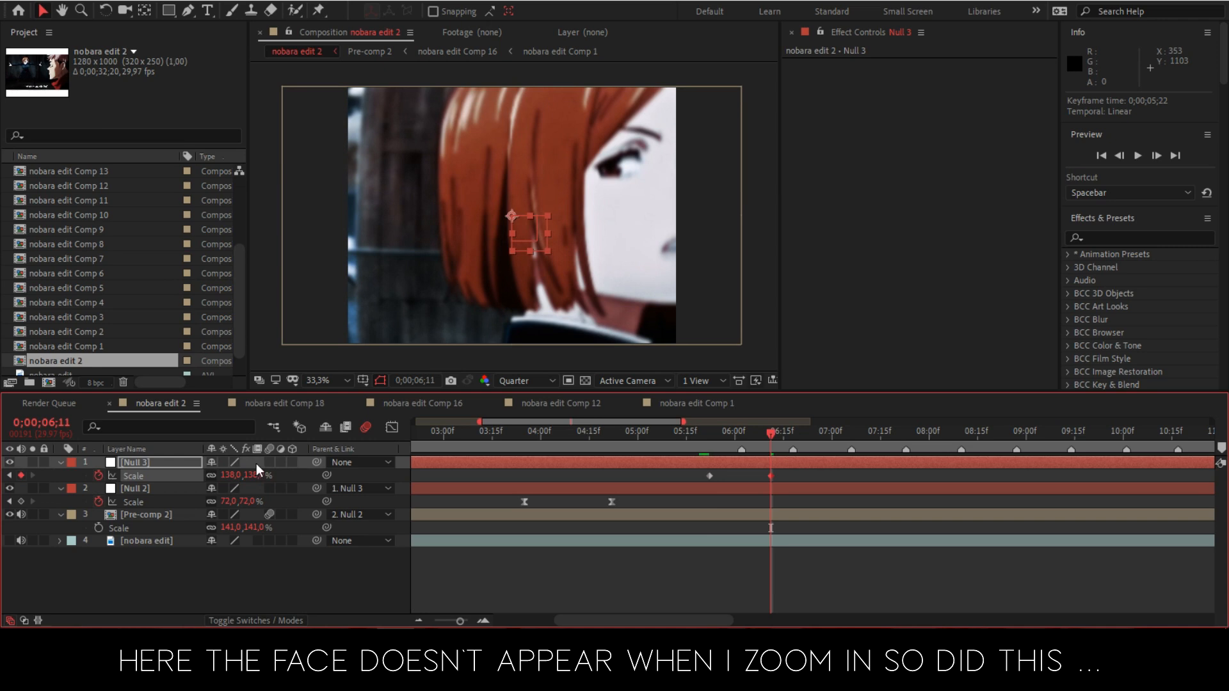
Step: Keyframe Pre-comp 2's position from 0,0 at about 0;00;06;02 to -245,0 at 0;00;06;11 to reframe the face
{"action": "left_click", "coordinate": [733, 520]}
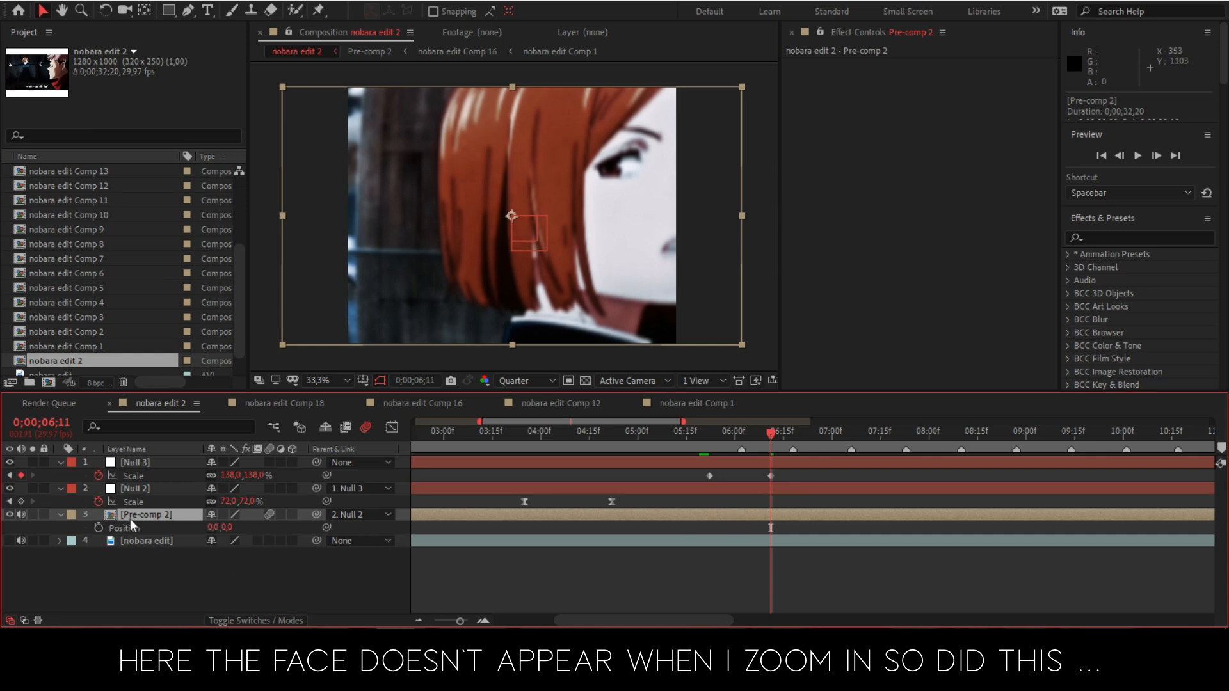
{"action": "left_click", "coordinate": [100, 528]}
{"action": "left_click_drag", "start_coordinate": [771, 528], "coordinate": [744, 528]}
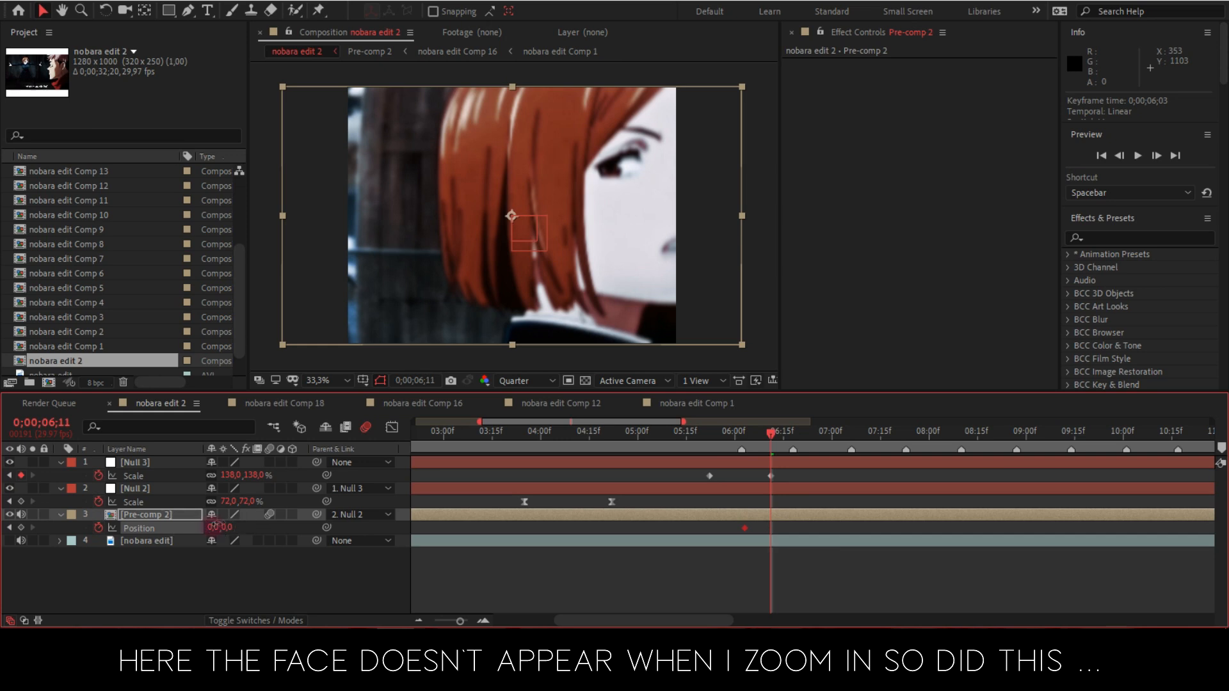
{"action": "left_click_drag", "start_coordinate": [214, 527], "coordinate": [17, 525]}
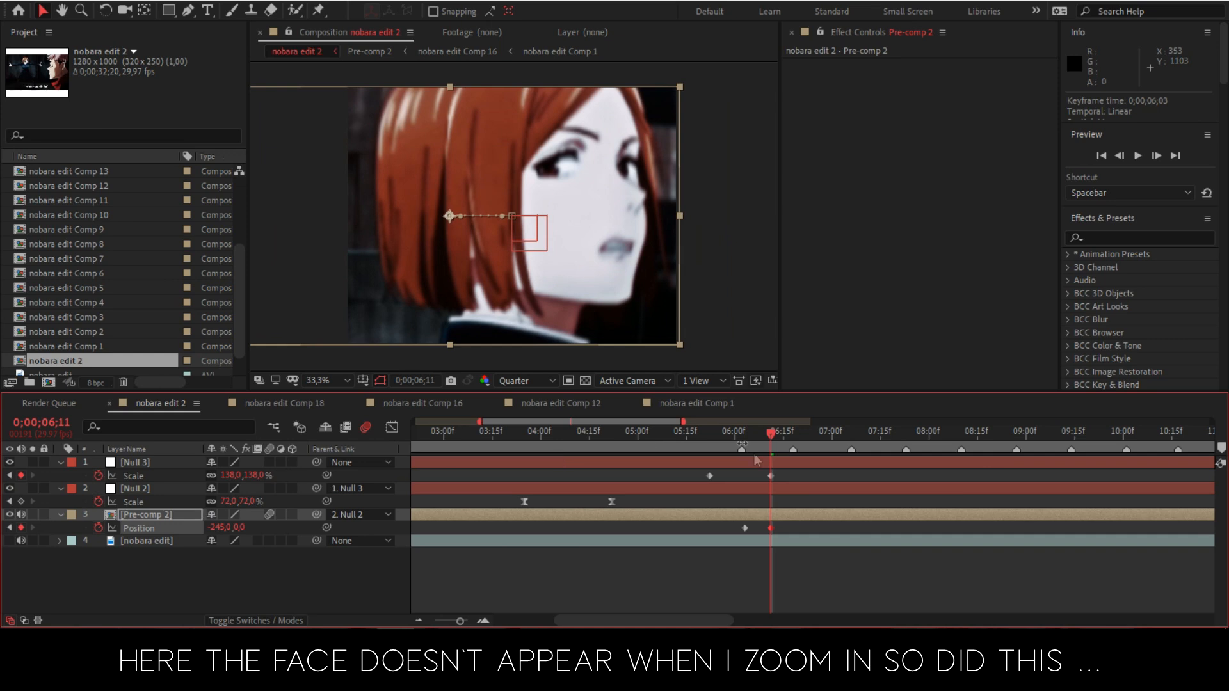
{"action": "left_click_drag", "start_coordinate": [744, 528], "coordinate": [711, 516]}
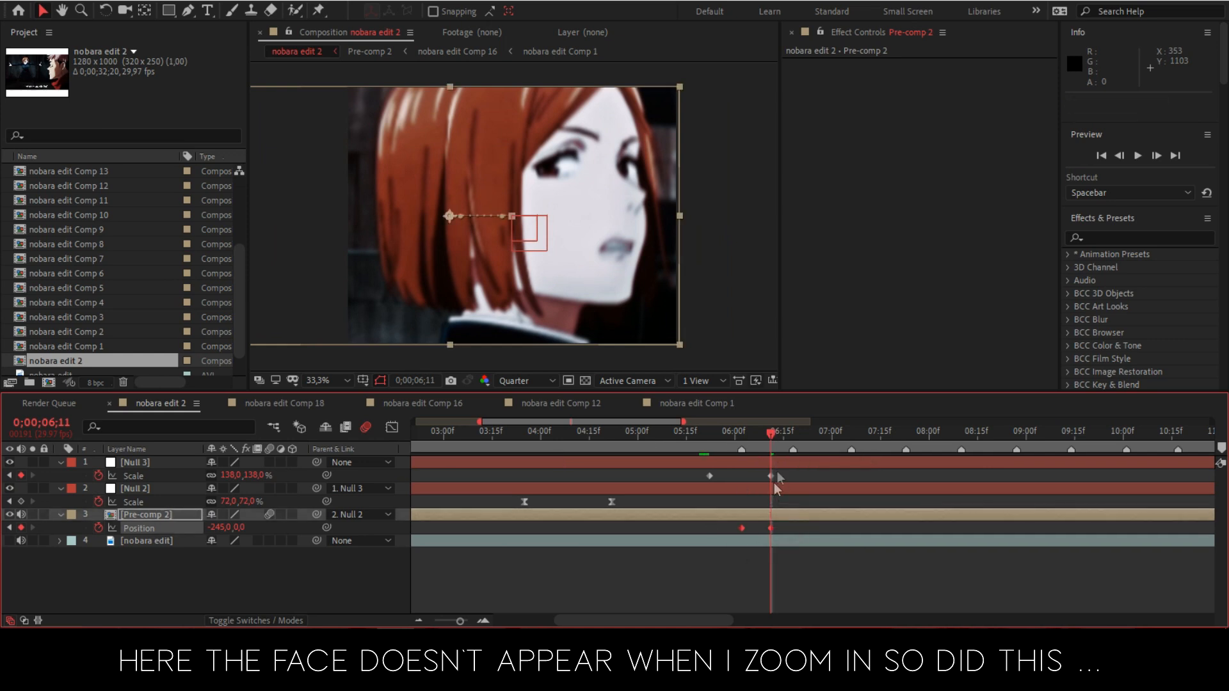
Step: Ease Pre-comp 2's position keyframes, add a keyframe returning it to 0,0 at 0;00;06;18, and preview from about 0;00;05;16
{"action": "left_click_drag", "start_coordinate": [775, 439], "coordinate": [790, 440]}
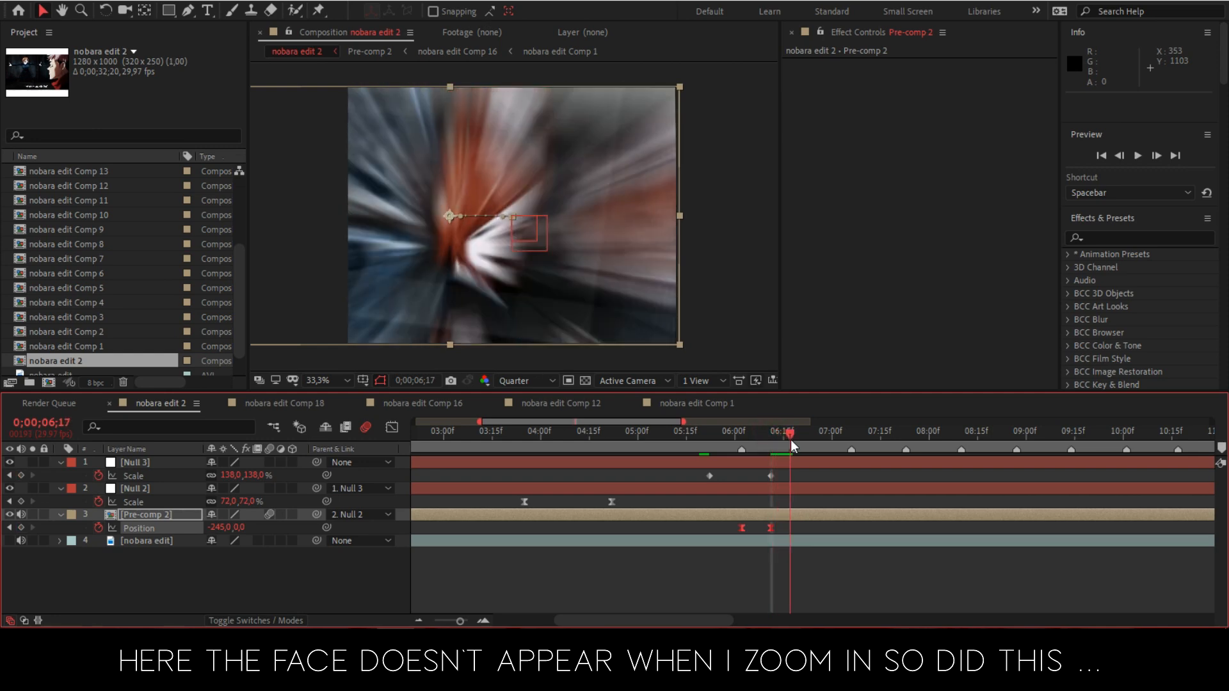
{"action": "right_click", "coordinate": [195, 534]}
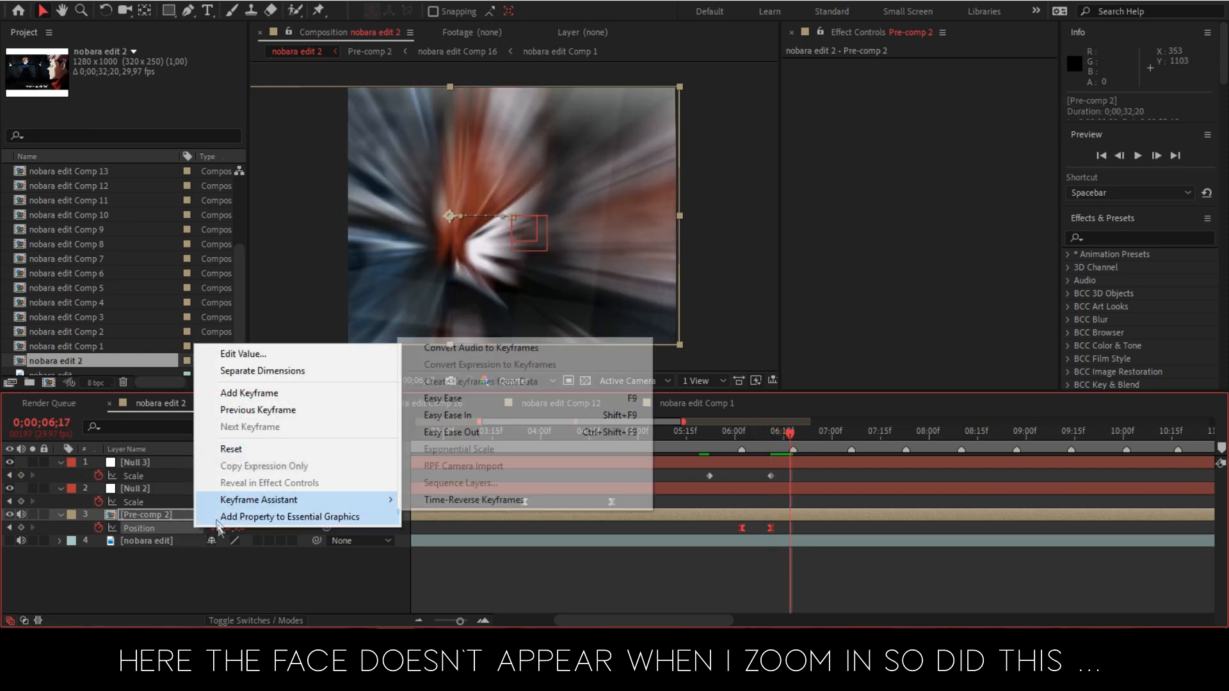
{"action": "left_click", "coordinate": [165, 524]}
{"action": "left_click_drag", "start_coordinate": [215, 530], "coordinate": [794, 522]}
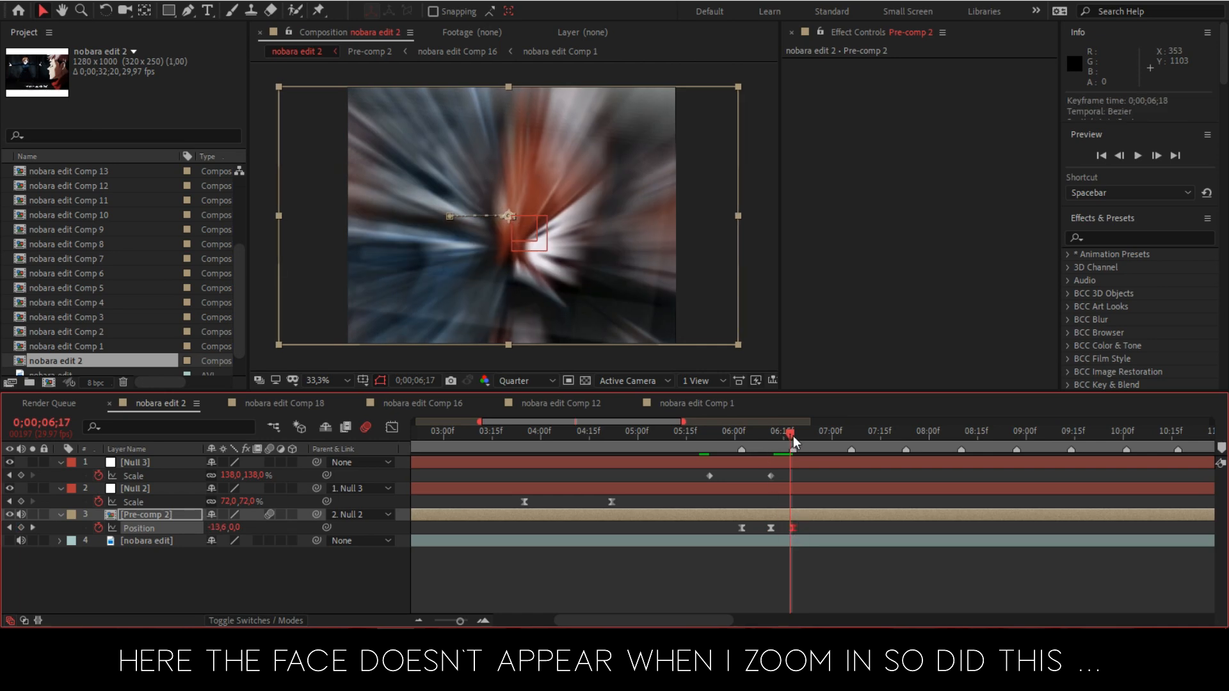
{"action": "left_click_drag", "start_coordinate": [793, 436], "coordinate": [693, 444]}
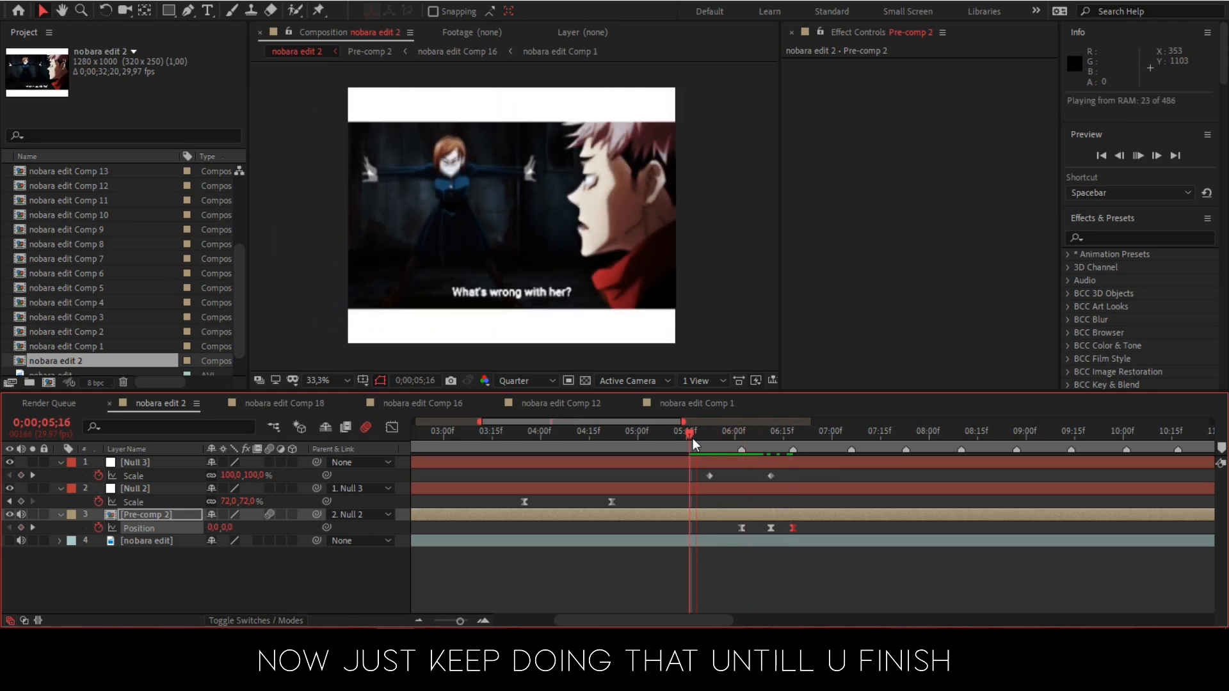
Step: Ease Null 3's two scale keyframes, shape their speed curve in the graph editor, and check the zoom-in
{"action": "left_click_drag", "start_coordinate": [794, 477], "coordinate": [689, 471]}
{"action": "left_click", "coordinate": [740, 430]}
{"action": "key", "text": "shift+F3"}
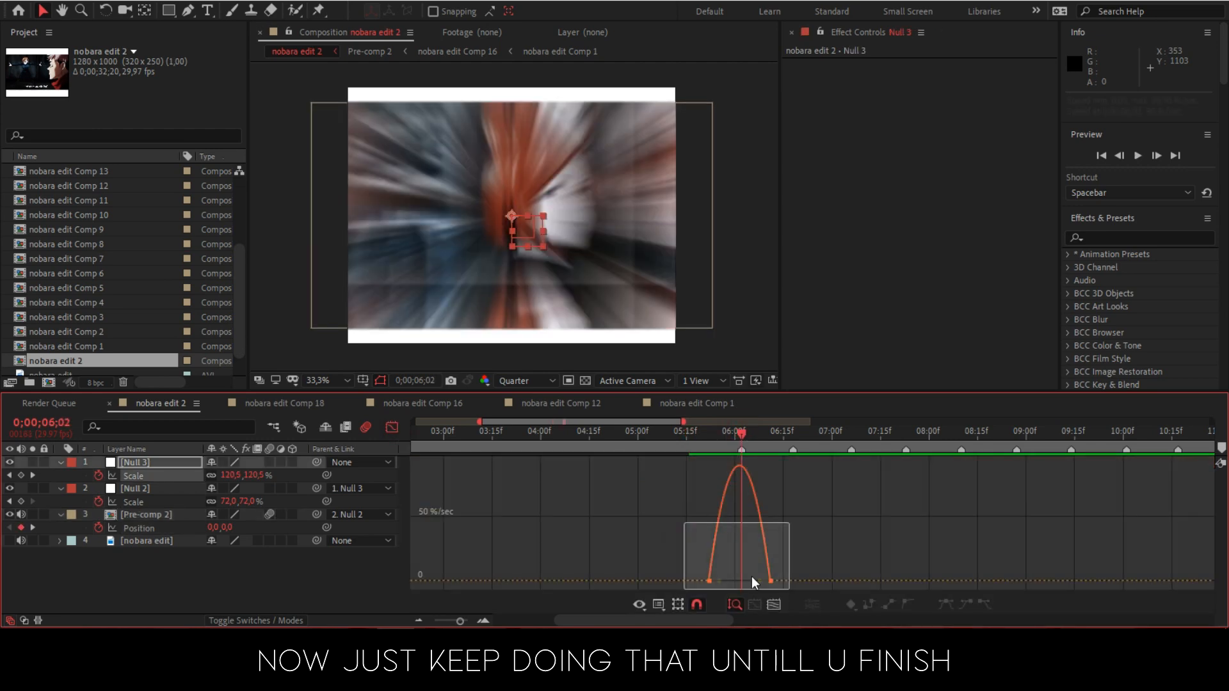
{"action": "left_click_drag", "start_coordinate": [703, 440], "coordinate": [753, 444]}
{"action": "key", "text": "shift+F3"}
Step: Add Null 4, parent Null 3 to it, and keyframe its scale down to 75% at about 0;00;07;00
{"action": "key", "text": "ctrl+alt+shift+y"}
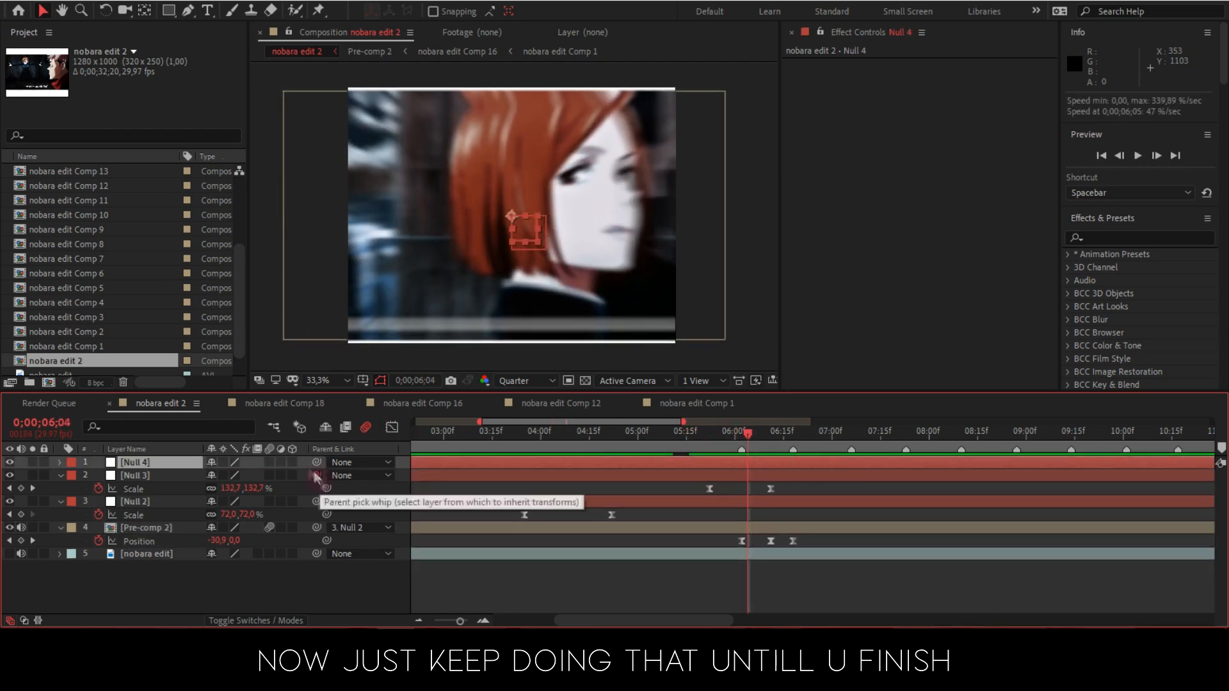
{"action": "left_click_drag", "start_coordinate": [315, 477], "coordinate": [135, 463]}
{"action": "key", "text": "ctrl+v"}
{"action": "left_click", "coordinate": [826, 431]}
{"action": "left_click", "coordinate": [792, 431]}
Step: Shape Null 4's scale speed graph and place its first scale keyframe at about 0;00;06;10
{"action": "key", "text": "shift+F3"}
{"action": "key", "text": "shift+F3"}
{"action": "key", "text": "shift+F3"}
{"action": "key", "text": "shift+F3"}
{"action": "left_click_drag", "start_coordinate": [749, 477], "coordinate": [768, 481]}
{"action": "key", "text": "k"}
Step: Add Null 5 as Null 4's parent, scale it to 120% at 0;00;07;16 from a keyframe at 0;00;06;24, ease and preview
{"action": "key", "text": "ctrl+alt+shift+y"}
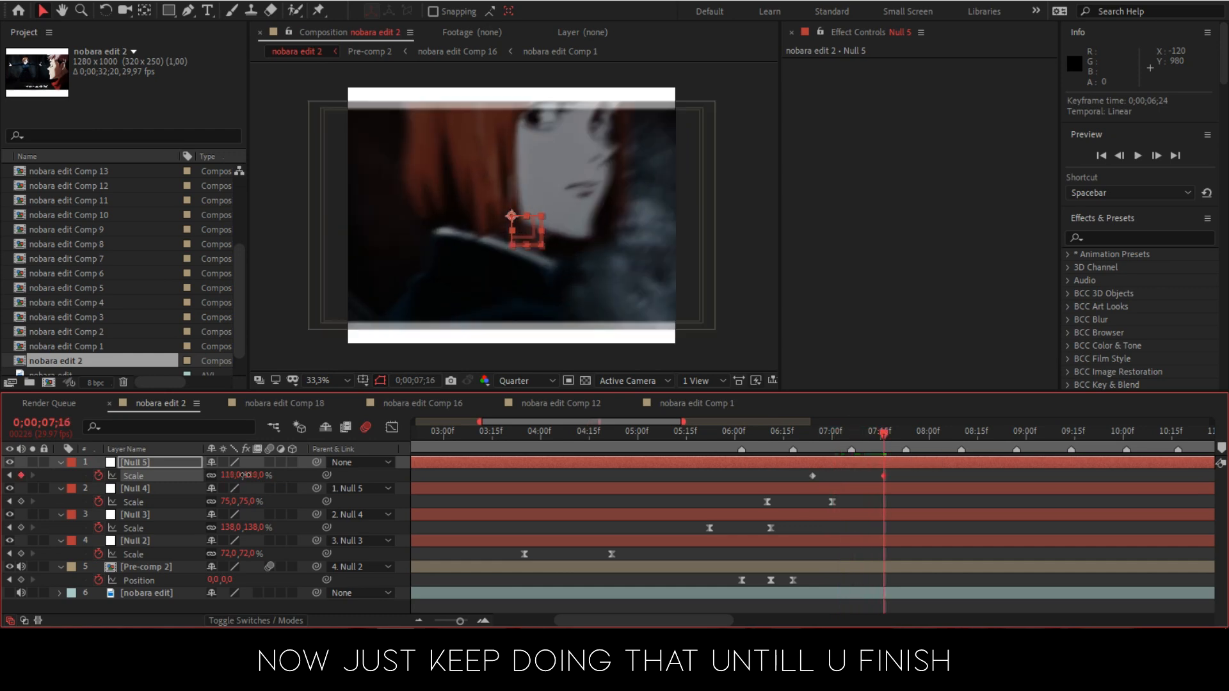
{"action": "key", "text": "shift+F3"}
{"action": "key", "text": "shift+F3"}
{"action": "left_click", "coordinate": [743, 436]}
{"action": "key", "text": "space"}
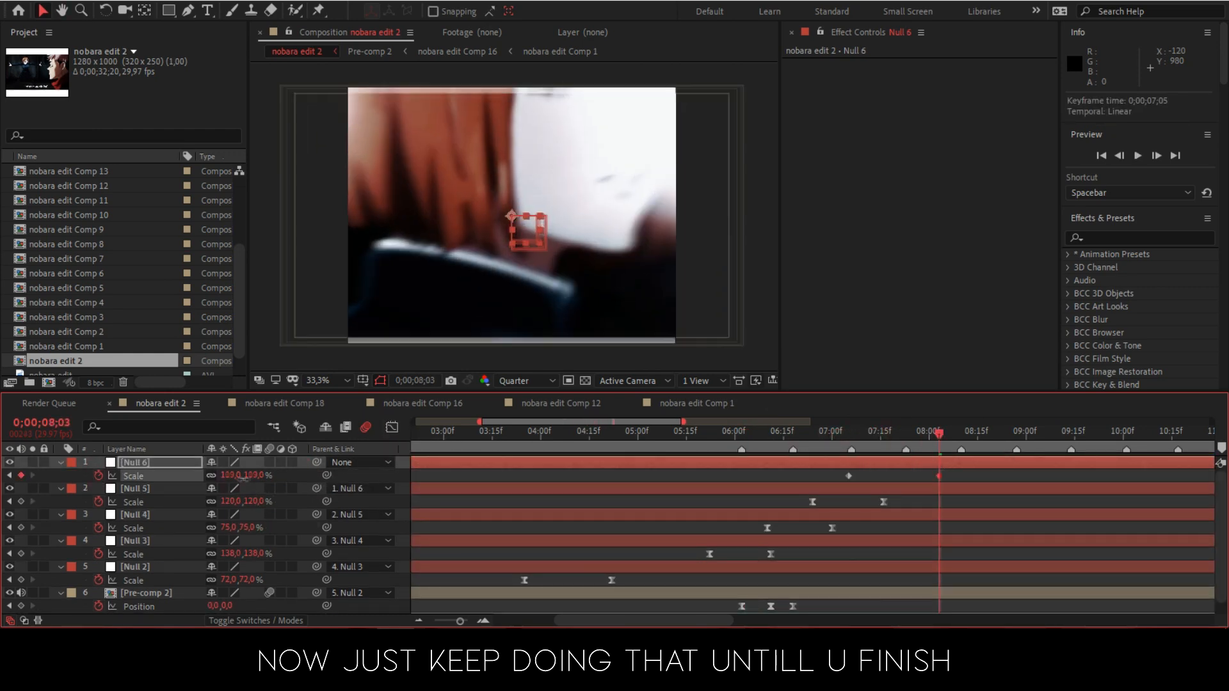
Step: Set Null 6's second scale keyframe to 113% at about 0;00;08;04, shape its speed graph, and preview the motion
{"action": "key", "text": "shift+F3"}
{"action": "left_click", "coordinate": [715, 436]}
{"action": "key", "text": "space"}
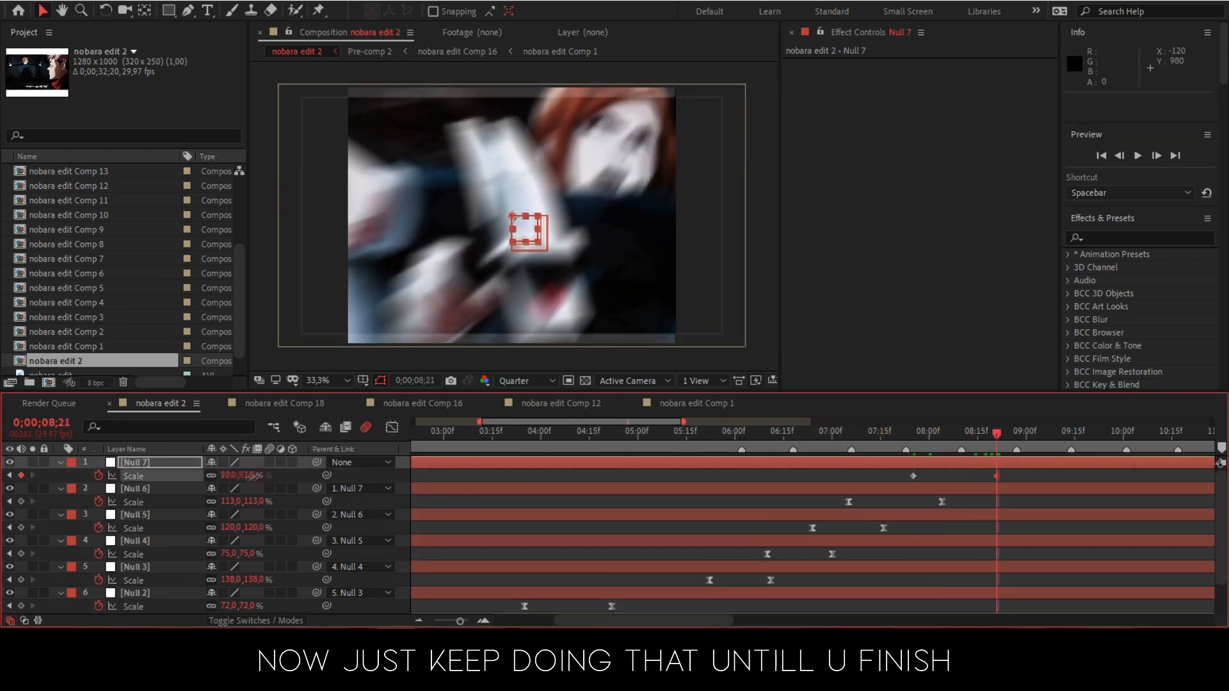
Step: Set Null 7's scale to 72% at 0;00;08;21, apply Easy Ease, shape the speed curve, and preview it
{"action": "key", "text": "F9"}
{"action": "key", "text": "shift+F3"}
{"action": "left_click", "coordinate": [893, 429]}
{"action": "key", "text": "space"}
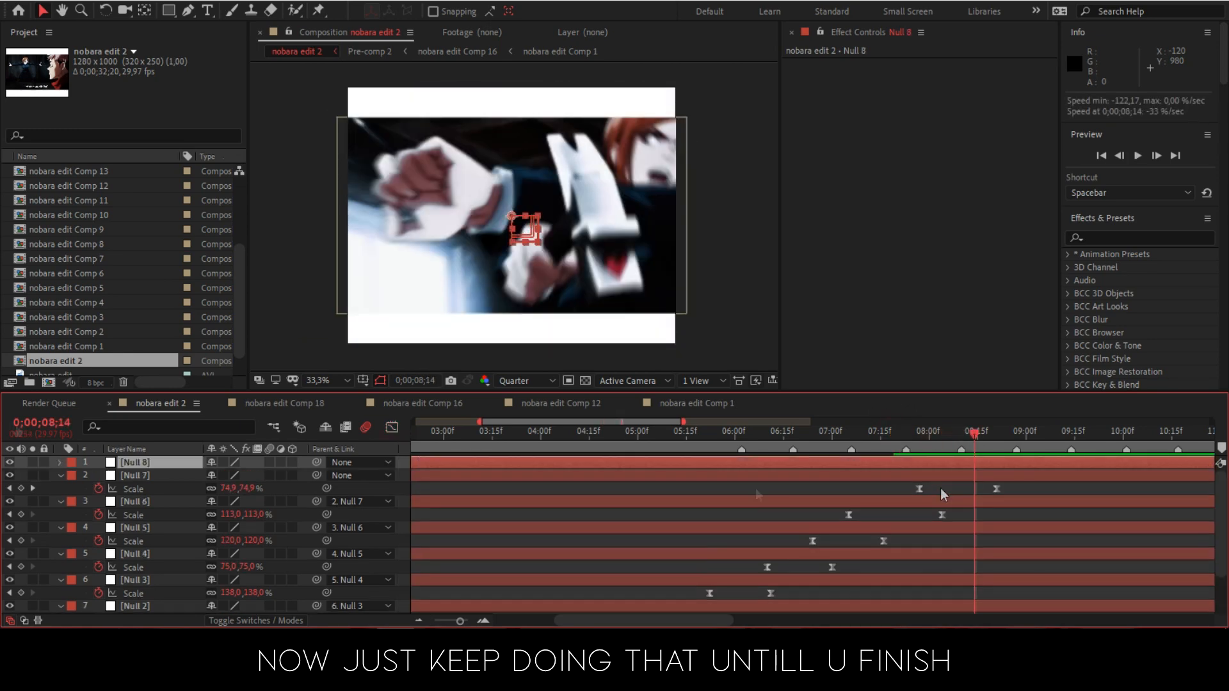
Step: Parent Null 7 to the new Null 8 and keyframe Null 8's scale from 100% to 142% at about 0;00;09;07
{"action": "key", "text": "alt+shift+s"}
{"action": "key", "text": "space"}
{"action": "left_click_drag", "start_coordinate": [310, 466], "coordinate": [304, 466]}
{"action": "left_click_drag", "start_coordinate": [250, 475], "coordinate": [277, 475]}
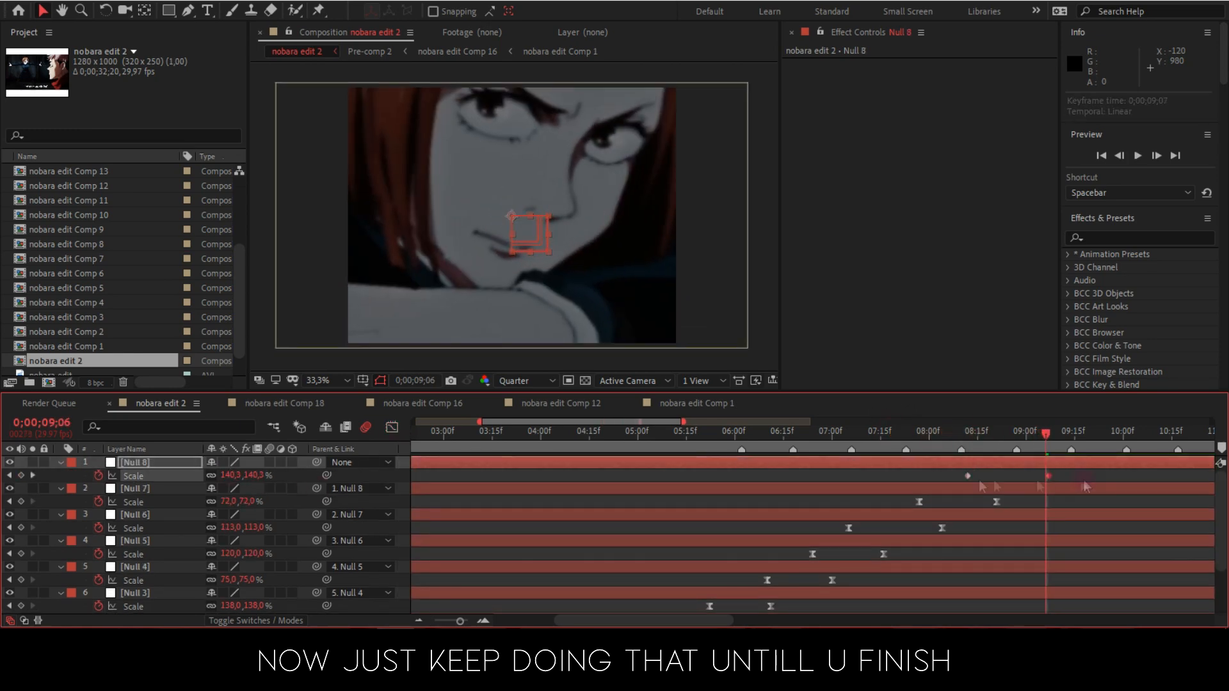
Step: Apply Easy Ease to both of Null 8's scale keyframes, shape their speed curve, and preview the zoom
{"action": "left_click_drag", "start_coordinate": [1078, 484], "coordinate": [956, 472]}
{"action": "key", "text": "F9"}
{"action": "key", "text": "shift+F3"}
{"action": "key", "text": "shift+F3"}
{"action": "left_click", "coordinate": [906, 432]}
{"action": "key", "text": "space"}
Step: Add Null 9, parent Null 8 to it, and keyframe its scale from 100% down to 70%
{"action": "left_click", "coordinate": [1014, 436]}
{"action": "key", "text": "ctrl+alt+shift+y"}
{"action": "key", "text": "alt+shift+s"}
{"action": "left_click", "coordinate": [1095, 434]}
{"action": "left_click_drag", "start_coordinate": [316, 488], "coordinate": [147, 462]}
Step: Apply Easy Ease to Null 9's scale keyframes and adjust their influence in the graph editor
{"action": "key", "text": "F9"}
{"action": "key", "text": "shift+F3"}
{"action": "mouse_move", "coordinate": [1035, 466]}
{"action": "left_mouse_down"}
{"action": "mouse_move", "coordinate": [1007, 469]}
{"action": "mouse_move", "coordinate": [1038, 466]}
{"action": "left_mouse_up"}
{"action": "key", "text": "shift+F3"}
Step: Duplicate Pre-comp 2 and keyframe the lower copy's opacity, starting from 0%
{"action": "scroll", "coordinate": [1082, 570], "scroll_direction": "down", "scroll_amount": 5}
{"action": "key", "text": "ctrl+d"}
{"action": "key", "text": "t"}
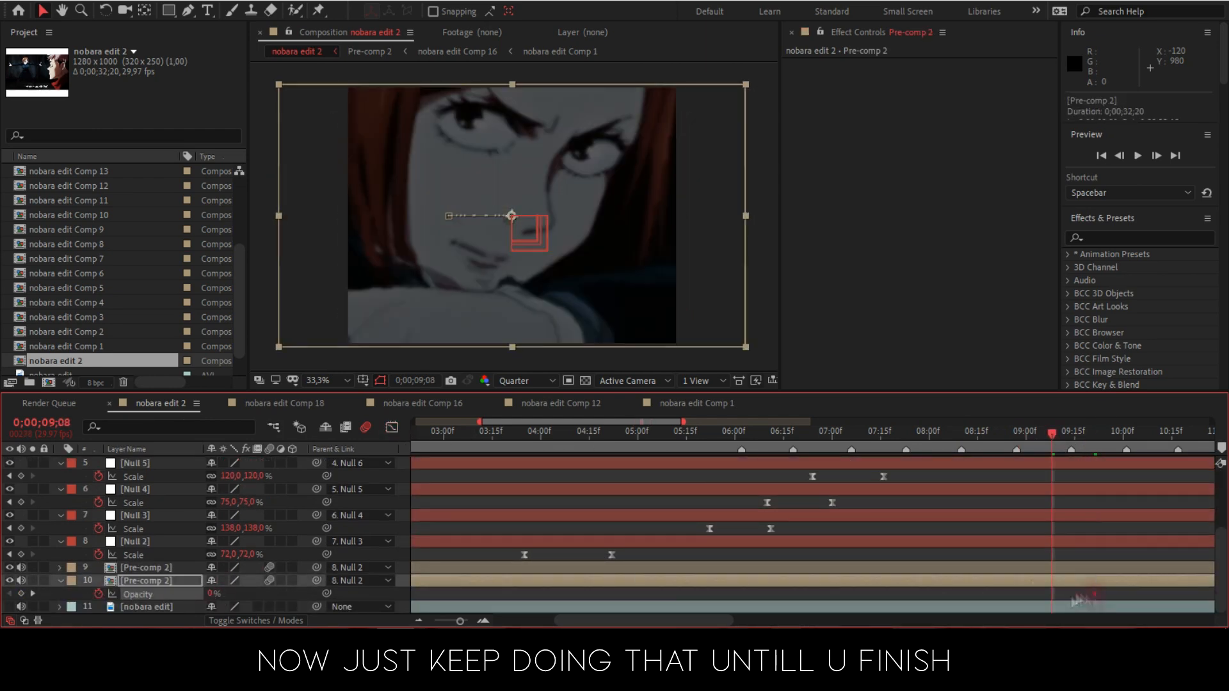
Step: At 0;00;09;20, enlarge the lower Pre-comp 2 copy to a scale of 201%
{"action": "left_click_drag", "start_coordinate": [1104, 434], "coordinate": [1091, 434]}
{"action": "key", "text": "s"}
{"action": "left_click_drag", "start_coordinate": [229, 594], "coordinate": [237, 593]}
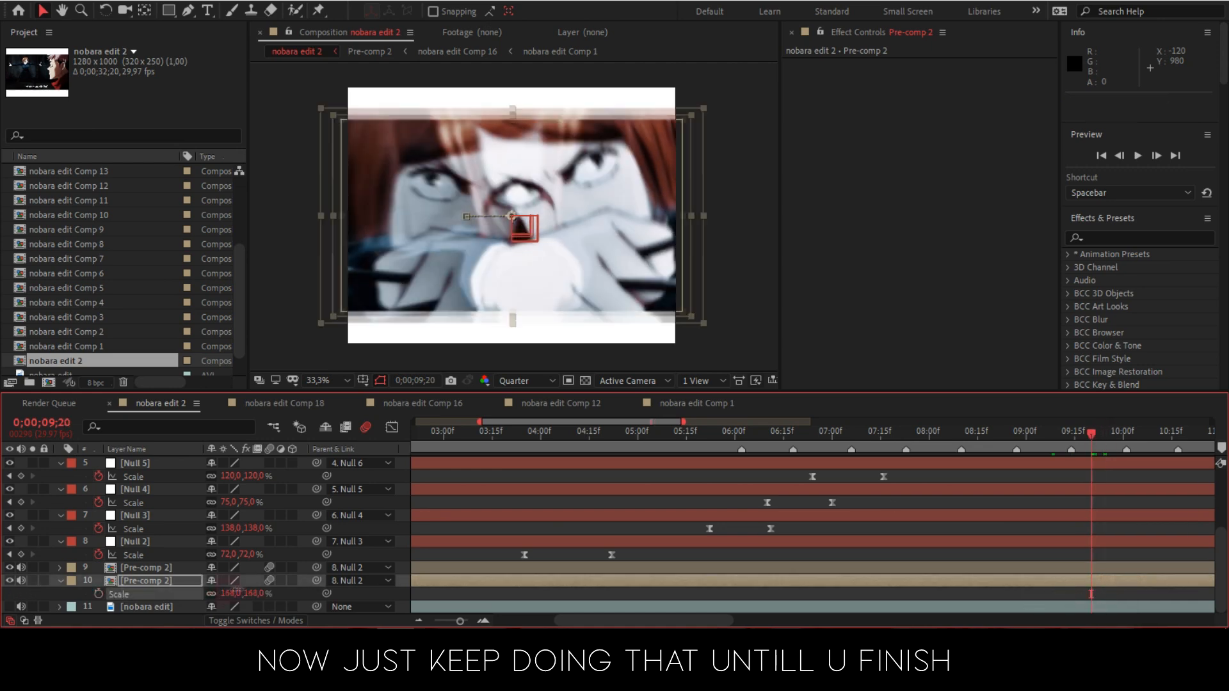
Step: Find S_DropShadow and apply it to the upper Pre-comp 2 with Shadow Opacity 1 and Shadow Blur 33
{"action": "left_click", "coordinate": [1140, 238]}
{"action": "type", "text": "dropsha"}
{"action": "left_click_drag", "start_coordinate": [1133, 267], "coordinate": [1078, 567]}
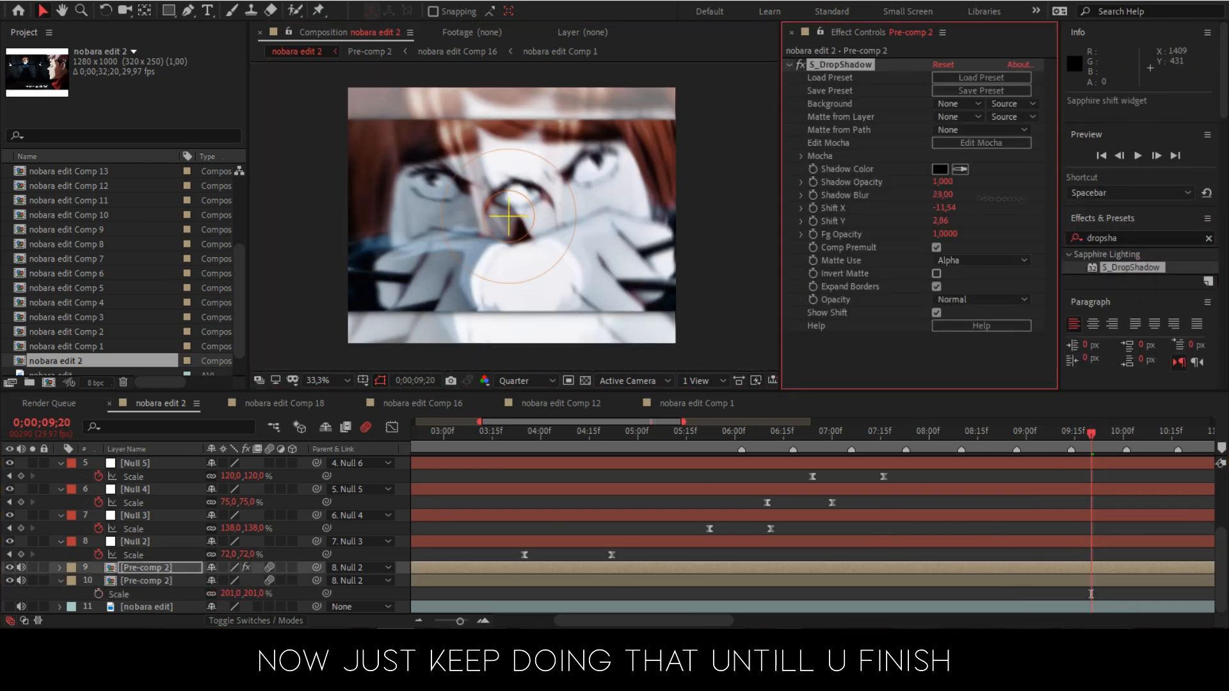
Step: Reveal the lower Pre-comp 2's keyframes, shape their curve in the value graph, and preview the section
{"action": "left_click", "coordinate": [1086, 582]}
{"action": "key", "text": "u"}
{"action": "key", "text": "shift+F3"}
{"action": "left_click", "coordinate": [659, 604]}
{"action": "left_click", "coordinate": [717, 465]}
{"action": "left_click_drag", "start_coordinate": [1076, 466], "coordinate": [1049, 534]}
{"action": "left_click_drag", "start_coordinate": [1086, 434], "coordinate": [982, 435]}
{"action": "key", "text": "space"}
{"action": "key", "text": "shift+F3"}
Step: Select Null 9's scale keyframes and switch the graph editor to their speed graph
{"action": "scroll", "coordinate": [1073, 529], "scroll_direction": "up", "scroll_amount": 10}
{"action": "left_click_drag", "start_coordinate": [1152, 488], "coordinate": [942, 469]}
{"action": "key", "text": "shift+F3"}
{"action": "left_click", "coordinate": [659, 604]}
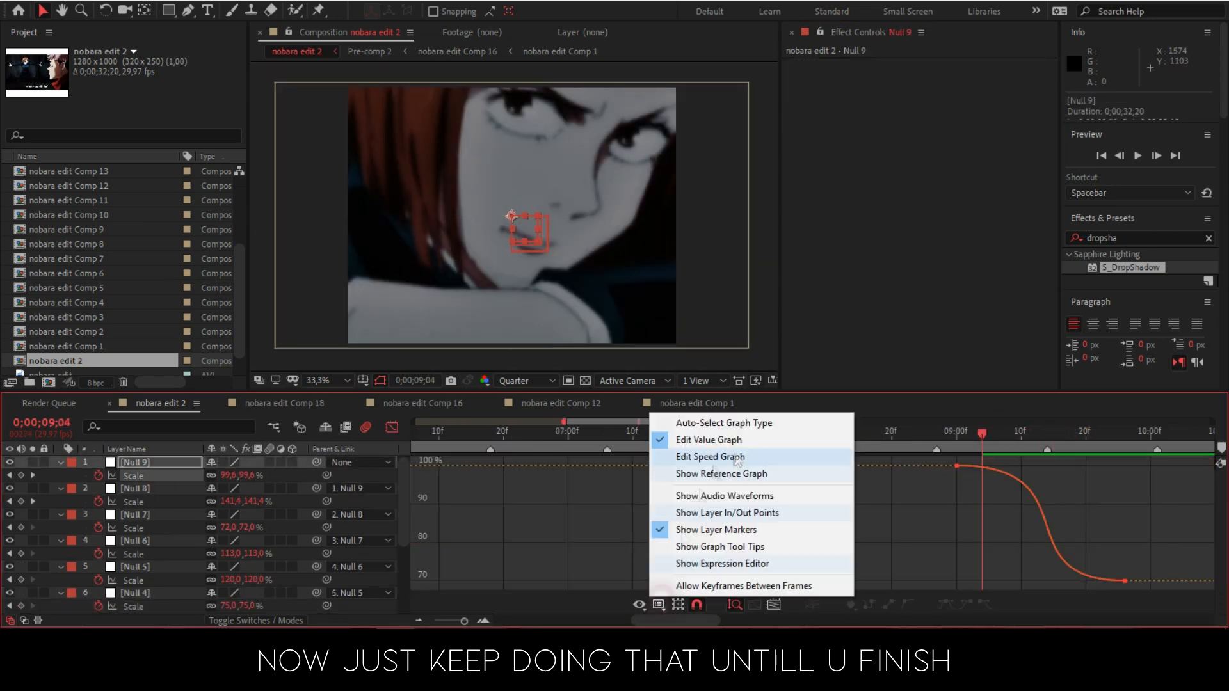
{"action": "left_click", "coordinate": [719, 456]}
Step: Leave the graph editor, preview the motion, and move Null 9's second scale keyframe earlier to about 0;00;09;20
{"action": "scroll", "coordinate": [694, 472], "scroll_direction": "down", "scroll_amount": 2}
{"action": "key", "text": "shift+F3"}
{"action": "key", "text": "space"}
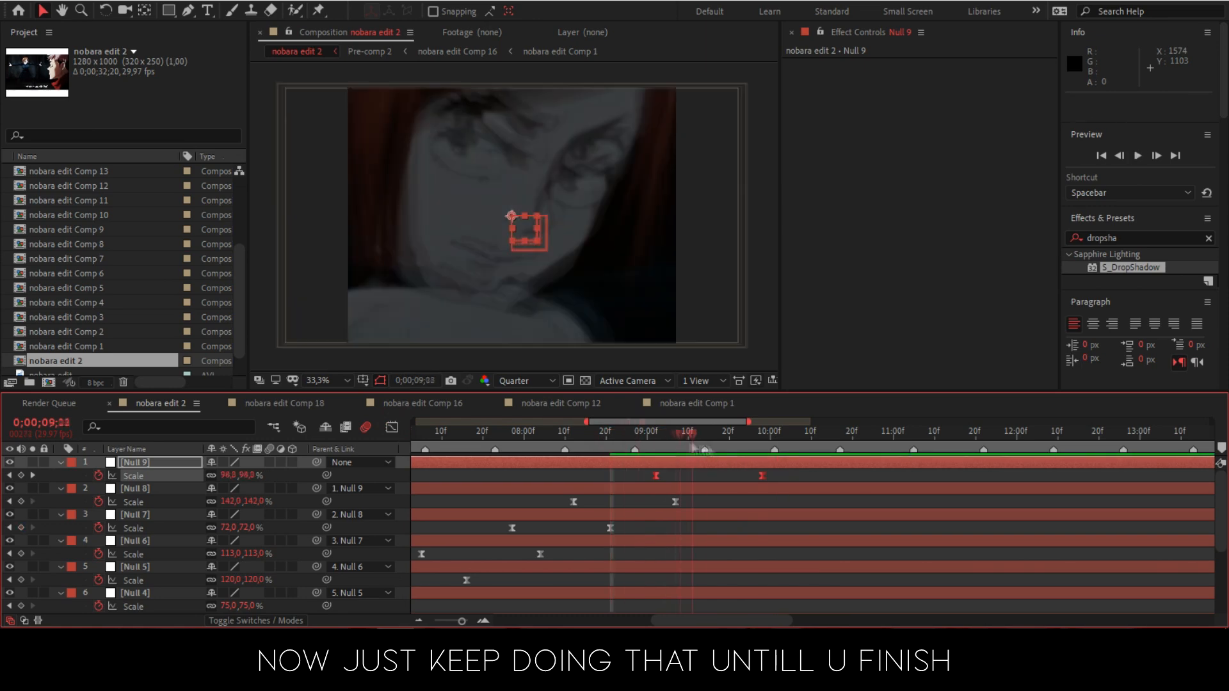
{"action": "left_click", "coordinate": [648, 435]}
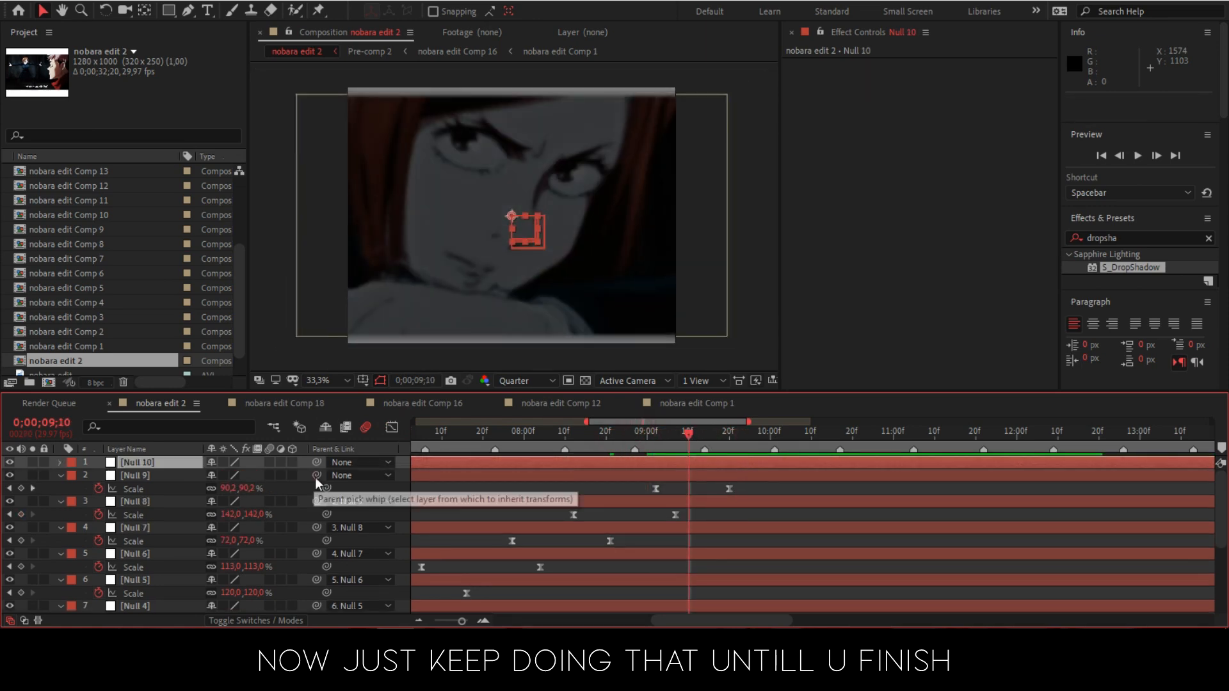
Step: Parent Null 9 to Null 10, scale Null 10 from 100% at 0;00;09;12 to 132%, shape a steep speed peak, and preview
{"action": "key", "text": "space"}
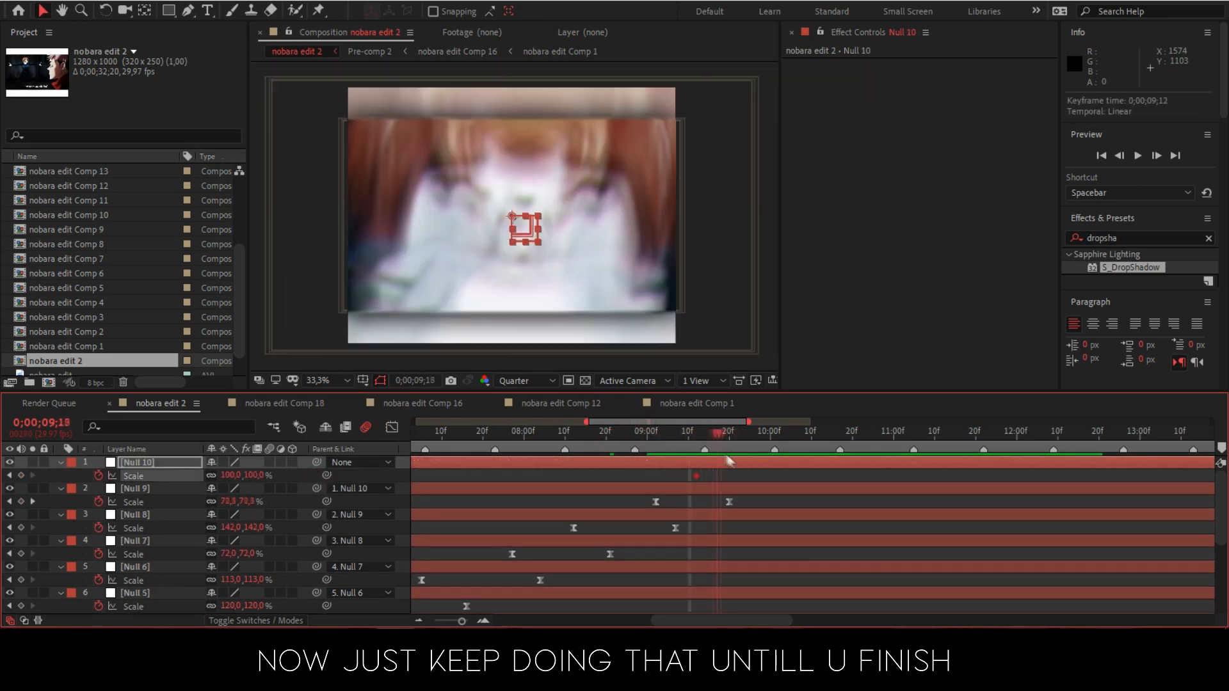
{"action": "key", "text": "shift+F3"}
{"action": "left_click", "coordinate": [648, 435]}
{"action": "key", "text": "space"}
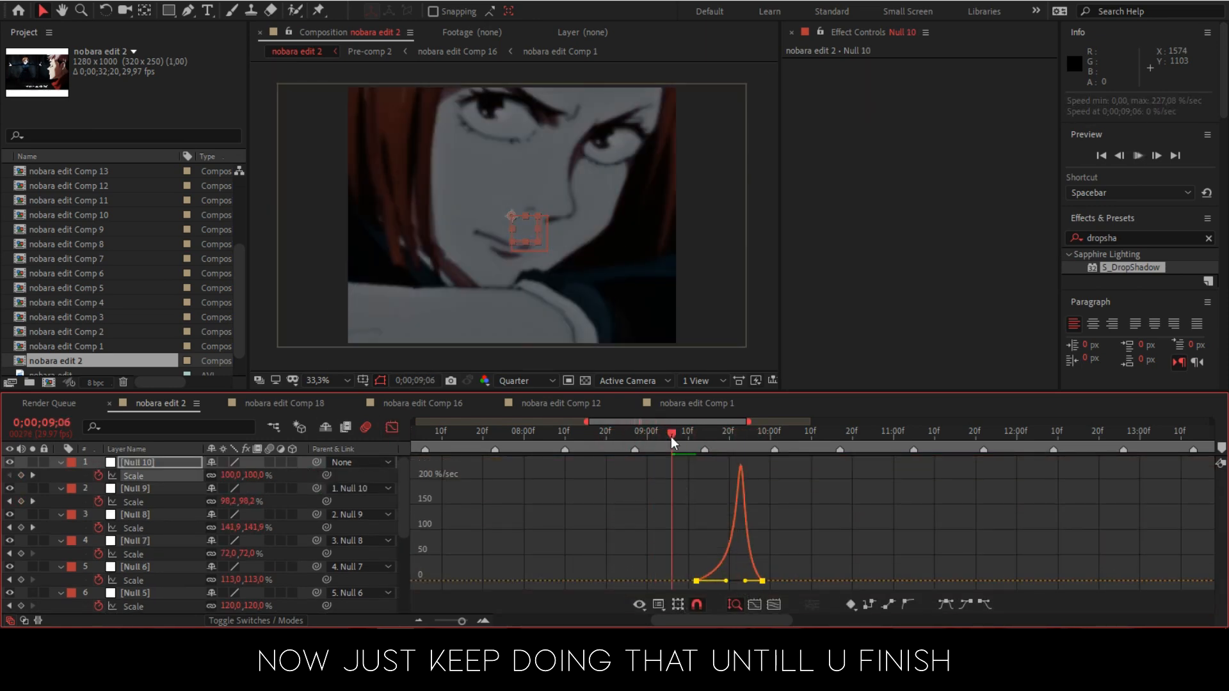
Step: Add Null 11 as Null 10's parent, scale it from 100% at 0;00;09;21 to 75%, shape its speed curve, and preview
{"action": "key", "text": "shift+F3"}
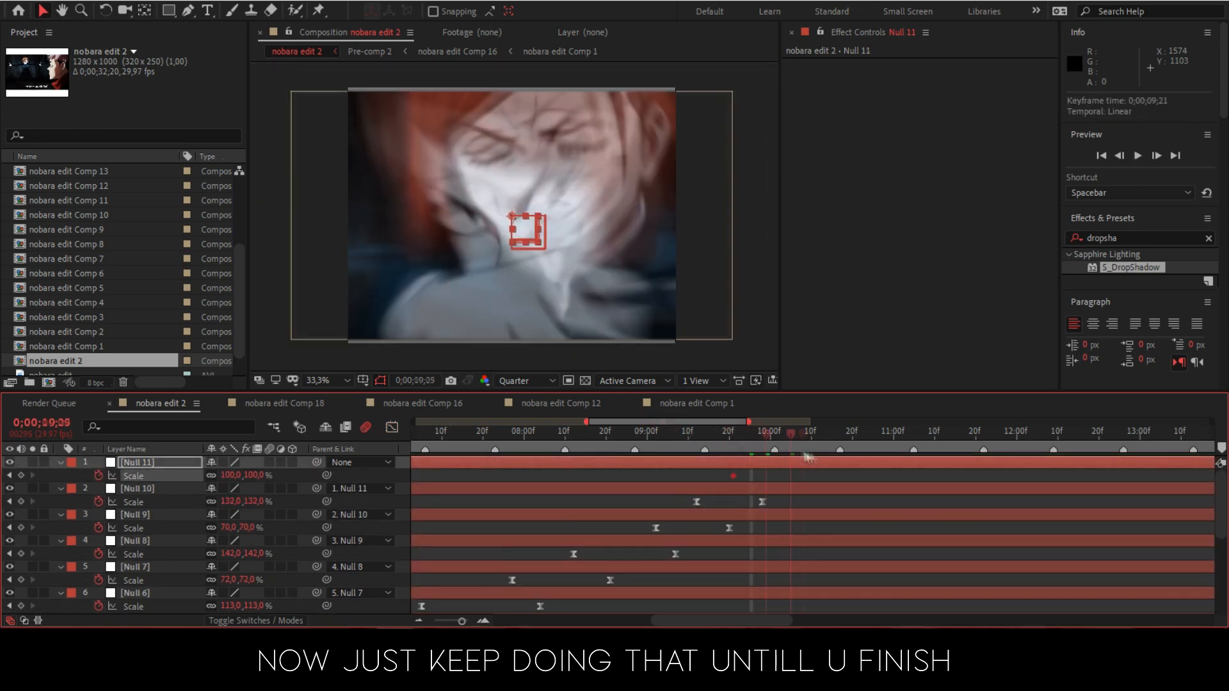
{"action": "key", "text": "shift+F3"}
{"action": "left_click", "coordinate": [706, 435]}
{"action": "key", "text": "space"}
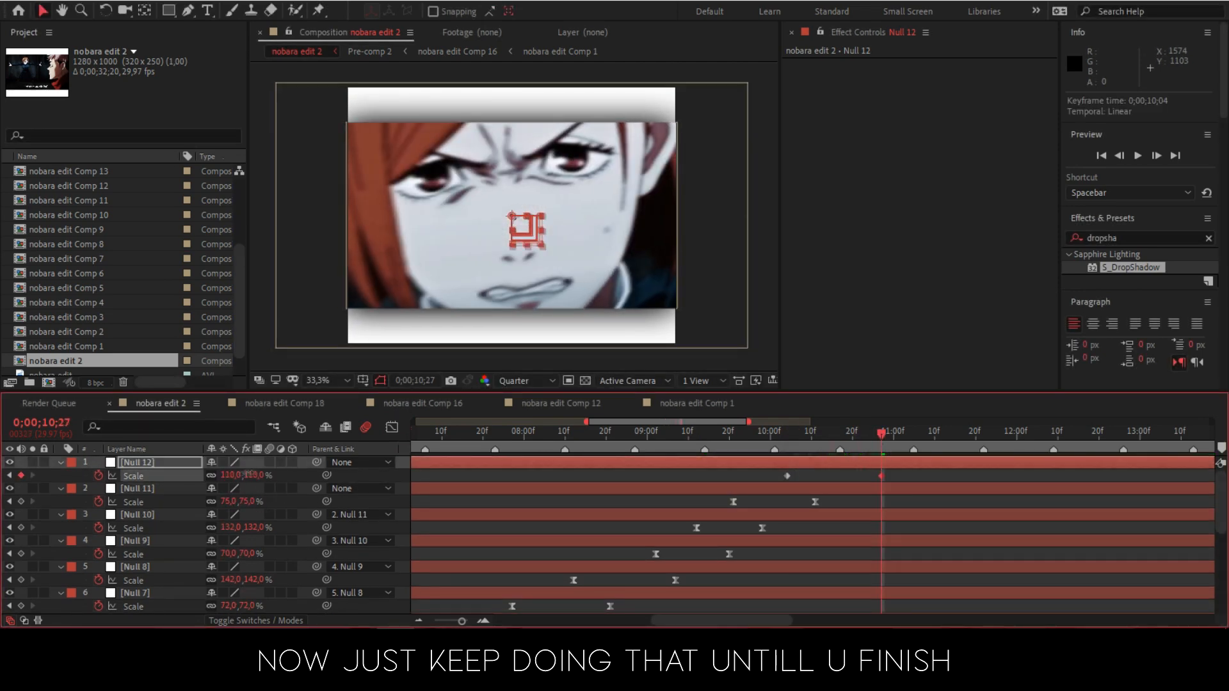
Step: Parent Null 11 to Null 12, scale Null 12 to 142% from a keyframe at 0;00;10;04, shape its speed peak, and preview
{"action": "key", "text": "shift+F3"}
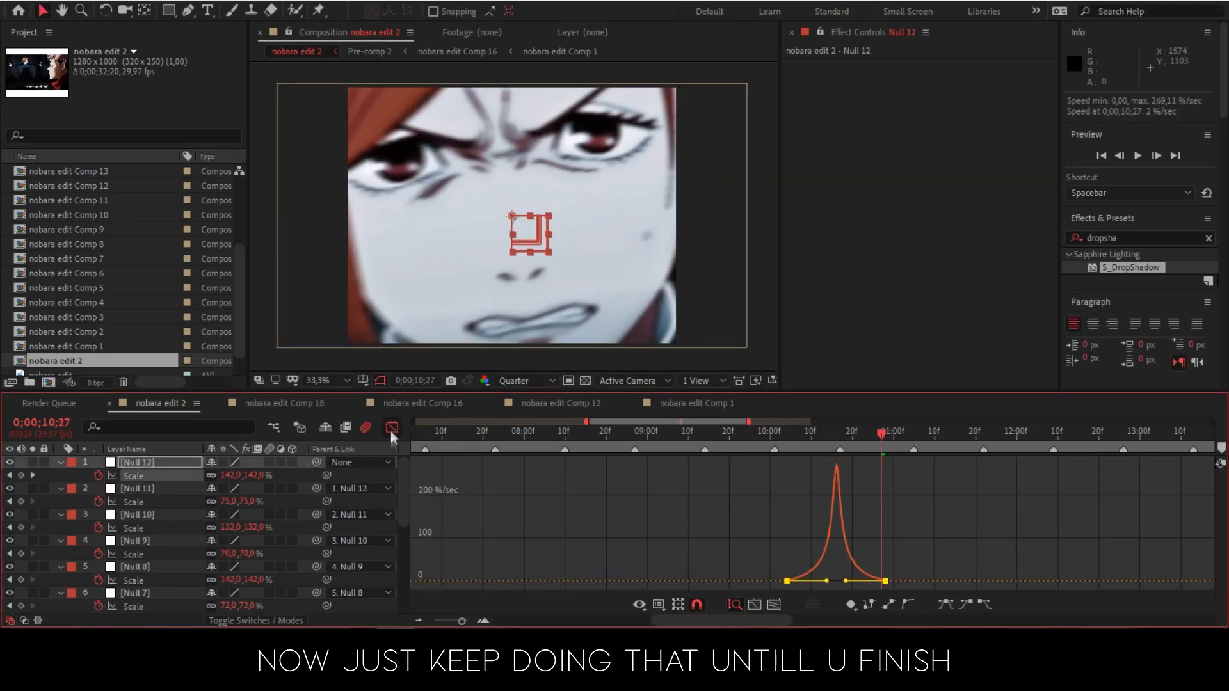
{"action": "key", "text": "shift+F3"}
{"action": "left_click", "coordinate": [729, 435]}
{"action": "key", "text": "space"}
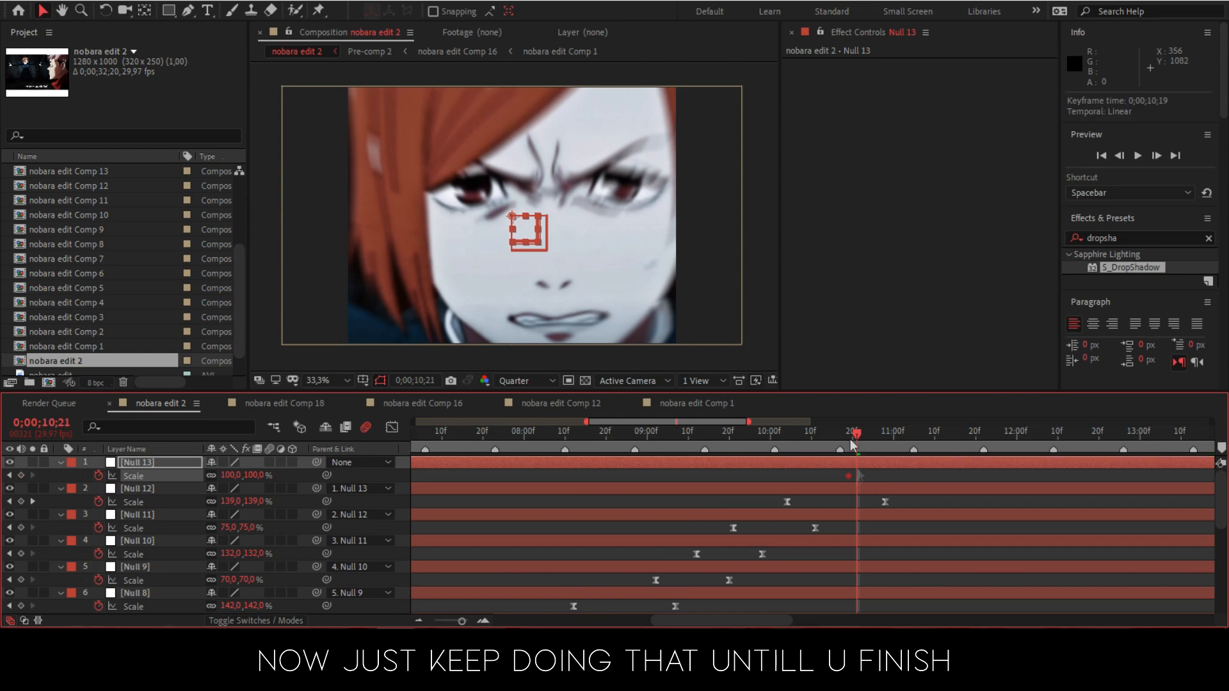
Step: Scale Null 13 from 100% at about 0;00;10;21 to 70% at about 0;00;11;16, shape its speed curve, and preview
{"action": "key", "text": "shift+F3"}
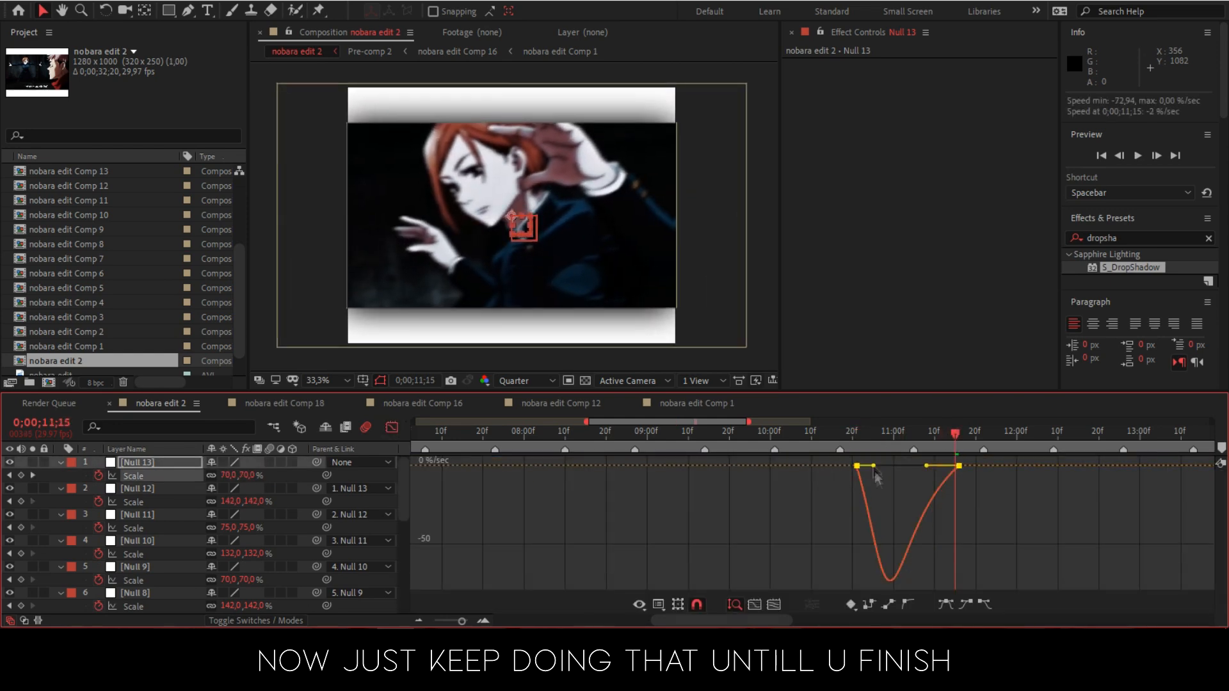
{"action": "left_click", "coordinate": [815, 434]}
{"action": "key", "text": "space"}
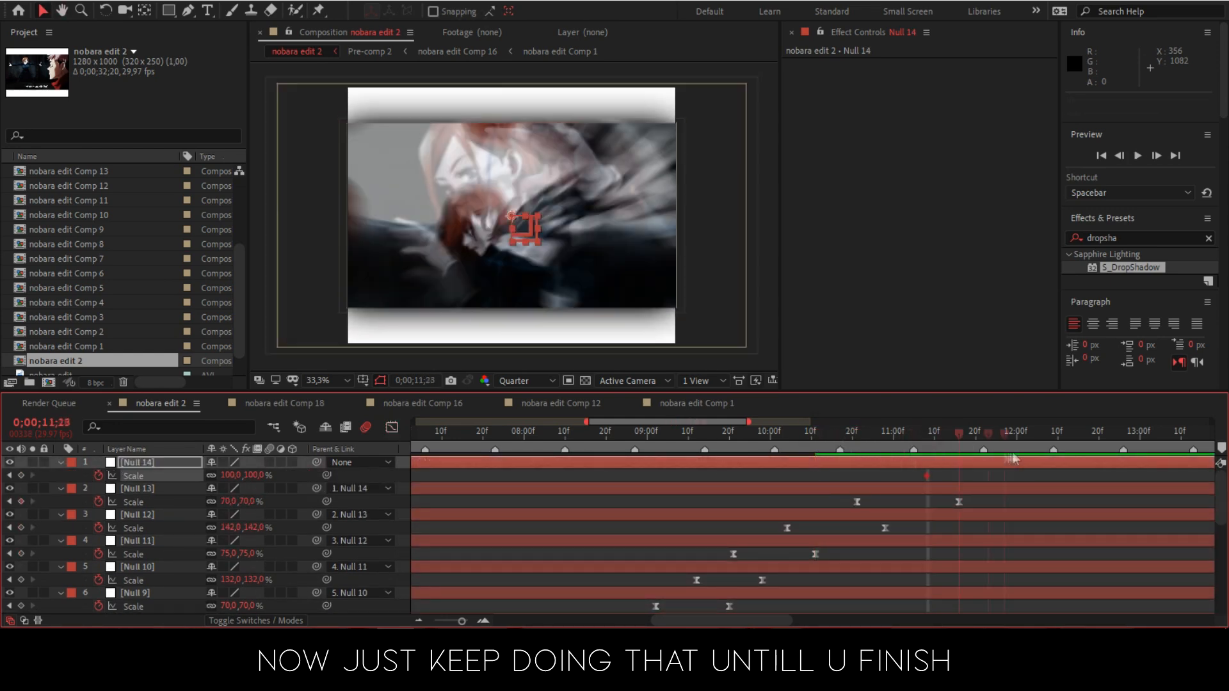
Step: Continue the chain with Nulls 14 to 18, ending scales at 146, 70, 133, 75 and 141%, and ease Null 18's keyframes
{"action": "key", "text": "shift+F3"}
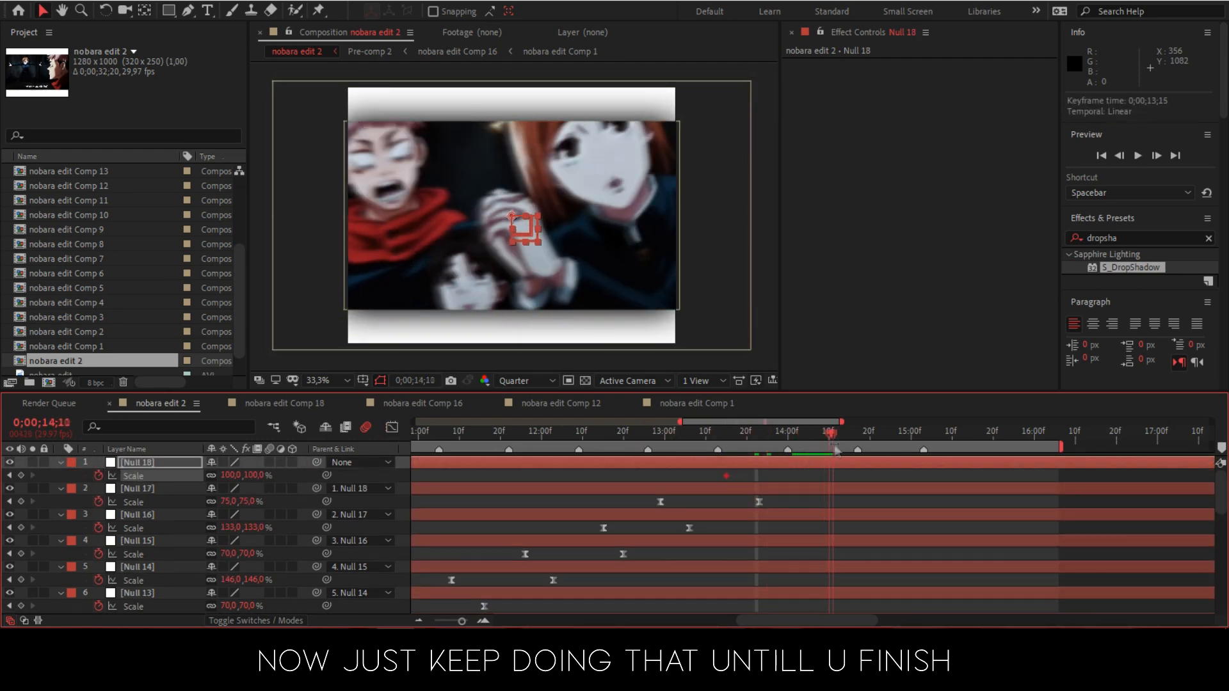
{"action": "left_click_drag", "start_coordinate": [859, 481], "coordinate": [714, 471]}
{"action": "key", "text": "F9"}
Step: Pull in the influence handles of Null 18's scale keyframes to form a steep speed peak, and preview it
{"action": "left_click_drag", "start_coordinate": [833, 433], "coordinate": [785, 434]}
{"action": "left_click", "coordinate": [392, 427]}
{"action": "left_click_drag", "start_coordinate": [744, 581], "coordinate": [794, 581]}
{"action": "mouse_move", "coordinate": [785, 434]}
{"action": "left_mouse_down"}
{"action": "mouse_move", "coordinate": [717, 433]}
{"action": "mouse_move", "coordinate": [767, 434]}
{"action": "left_mouse_up"}
{"action": "left_click_drag", "start_coordinate": [794, 581], "coordinate": [802, 580]}
{"action": "key", "text": "space"}
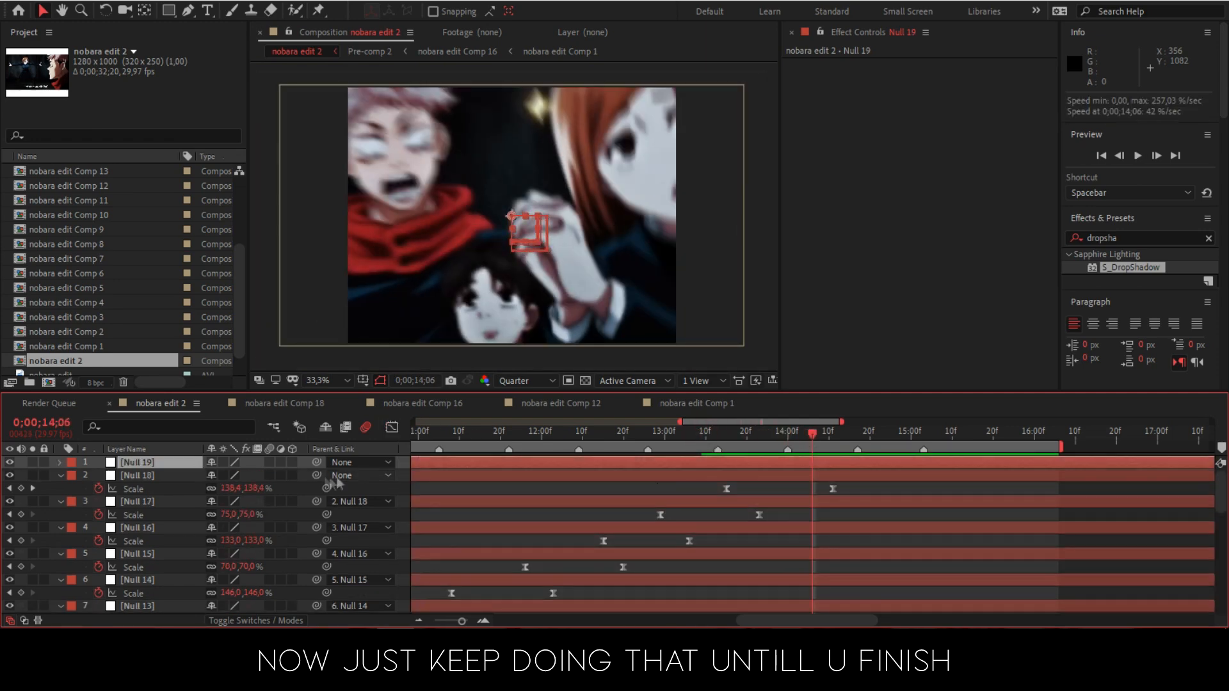
Step: Parent Null 18 to Null 19, scale Null 19 down to 70%, apply Easy Ease, and shape its speed curve
{"action": "key", "text": "F9"}
{"action": "left_click", "coordinate": [392, 427]}
{"action": "left_click", "coordinate": [392, 427]}
Step: Add Null 20, parent Null 19 to it, and keyframe its scale from 100% up to 142% at 0;00;15;12
{"action": "key", "text": "ctrl+alt+shift+y"}
{"action": "left_click_drag", "start_coordinate": [894, 442], "coordinate": [963, 442]}
{"action": "left_click_drag", "start_coordinate": [229, 475], "coordinate": [250, 475]}
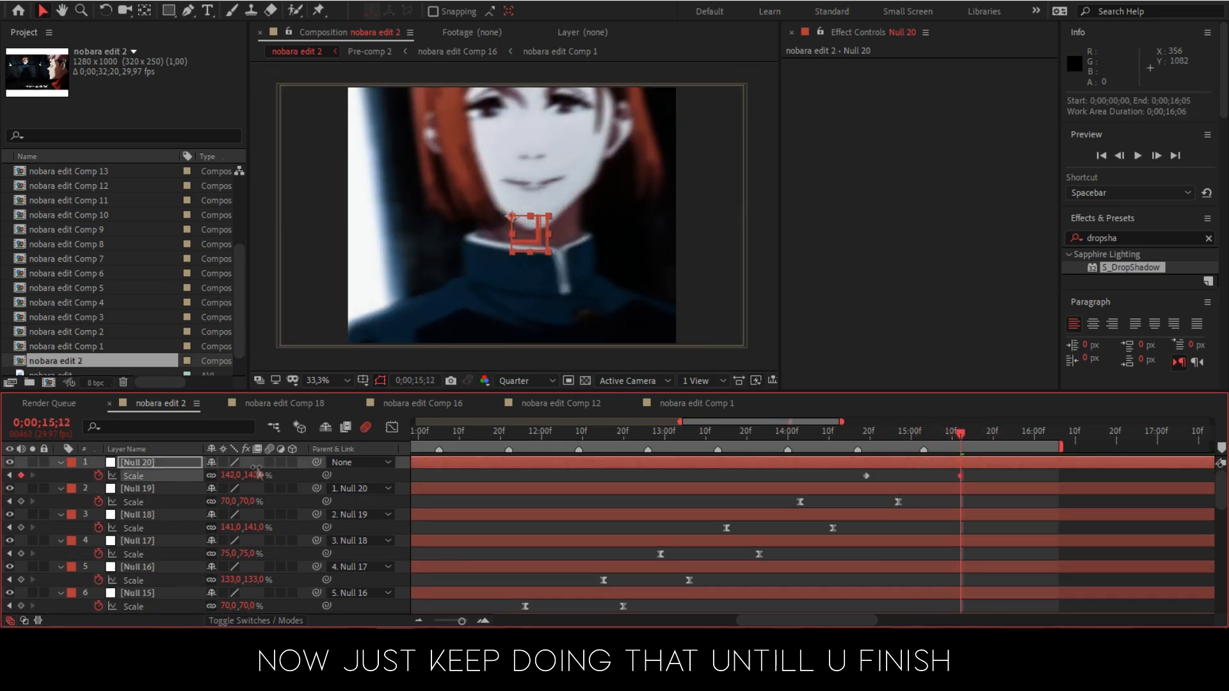
Step: Ease Null 20's scale keyframes, shape their speed curve in the graph editor, and scrub through the result
{"action": "key", "text": "F9"}
{"action": "left_click", "coordinate": [392, 427]}
{"action": "left_click_drag", "start_coordinate": [1005, 544], "coordinate": [930, 581]}
{"action": "left_click_drag", "start_coordinate": [847, 445], "coordinate": [986, 442]}
{"action": "key", "text": "shift+F3"}
Step: Add Null 21, parent Null 20 to it, and add a 100% scale keyframe near 0;00;15;16
{"action": "scroll", "coordinate": [999, 493], "scroll_direction": "down", "scroll_amount": 10}
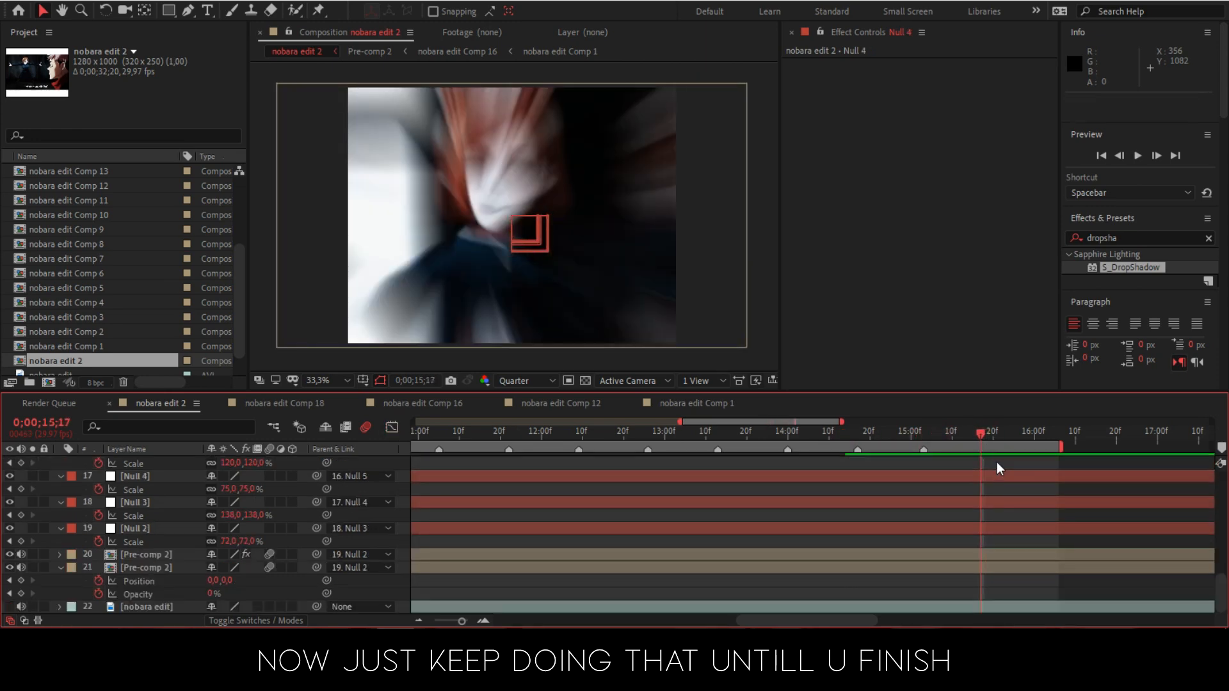
{"action": "key", "text": "ctrl+alt+shift+y"}
{"action": "left_click_drag", "start_coordinate": [316, 475], "coordinate": [309, 464]}
{"action": "key", "text": "alt+shift+s"}
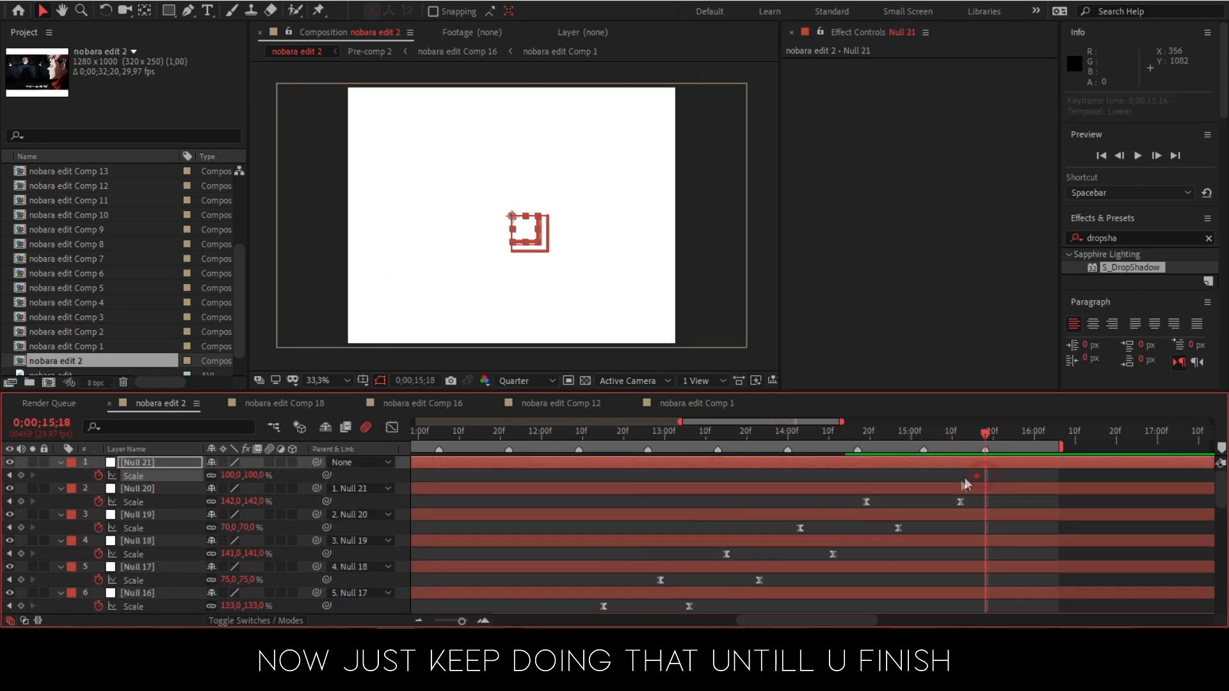
Step: Lower Null 21's scale for a second keyframe and space the pair at about 0;00;15;08 and 0;00;16;01
{"action": "left_click_drag", "start_coordinate": [1029, 443], "coordinate": [962, 437]}
{"action": "left_click_drag", "start_coordinate": [238, 475], "coordinate": [219, 475]}
{"action": "left_click_drag", "start_coordinate": [964, 477], "coordinate": [1044, 477]}
{"action": "left_click_drag", "start_coordinate": [916, 472], "coordinate": [1059, 481]}
{"action": "mouse_move", "coordinate": [1064, 467]}
{"action": "left_mouse_down"}
{"action": "mouse_move", "coordinate": [996, 466]}
{"action": "mouse_move", "coordinate": [981, 489]}
{"action": "mouse_move", "coordinate": [1053, 484]}
{"action": "left_mouse_up"}
{"action": "key", "text": "ctrl+z"}
Step: Apply Easy Ease to Null 21's scale keyframes, shape their speed curve into a steep central dip, and leave the graph editor
{"action": "key", "text": "F9"}
{"action": "left_click_drag", "start_coordinate": [963, 436], "coordinate": [999, 467]}
{"action": "key", "text": "shift+F3"}
{"action": "left_click_drag", "start_coordinate": [959, 466], "coordinate": [978, 467]}
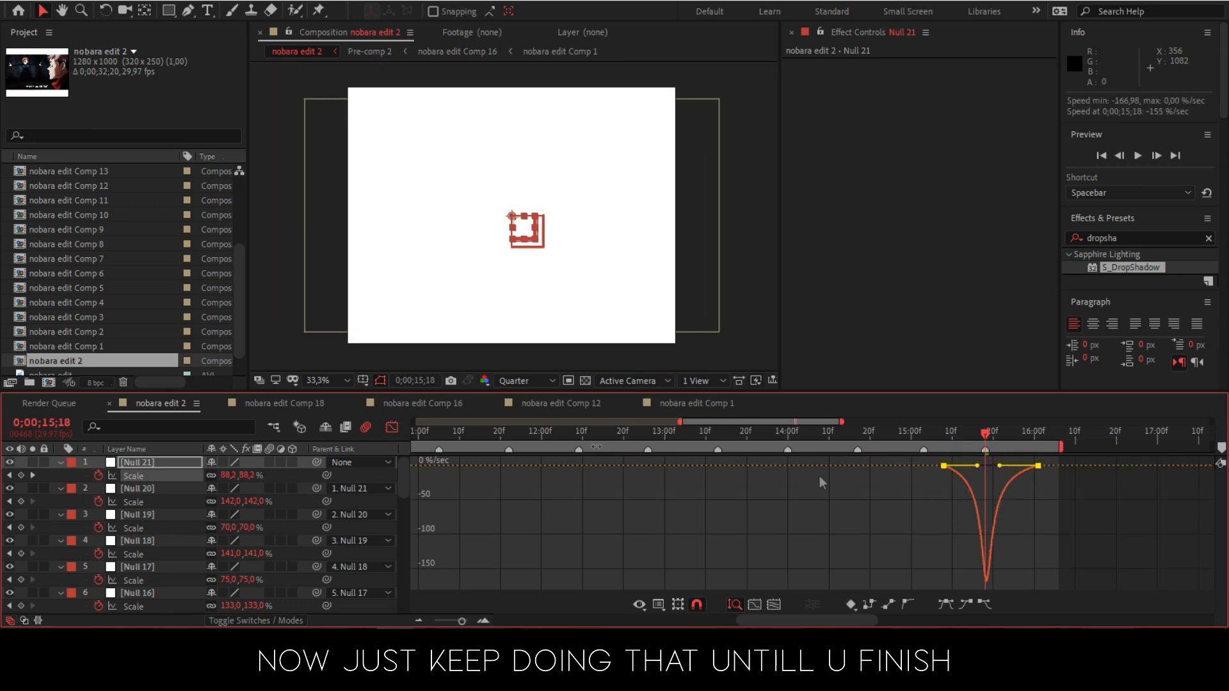
{"action": "key", "text": "shift+F3"}
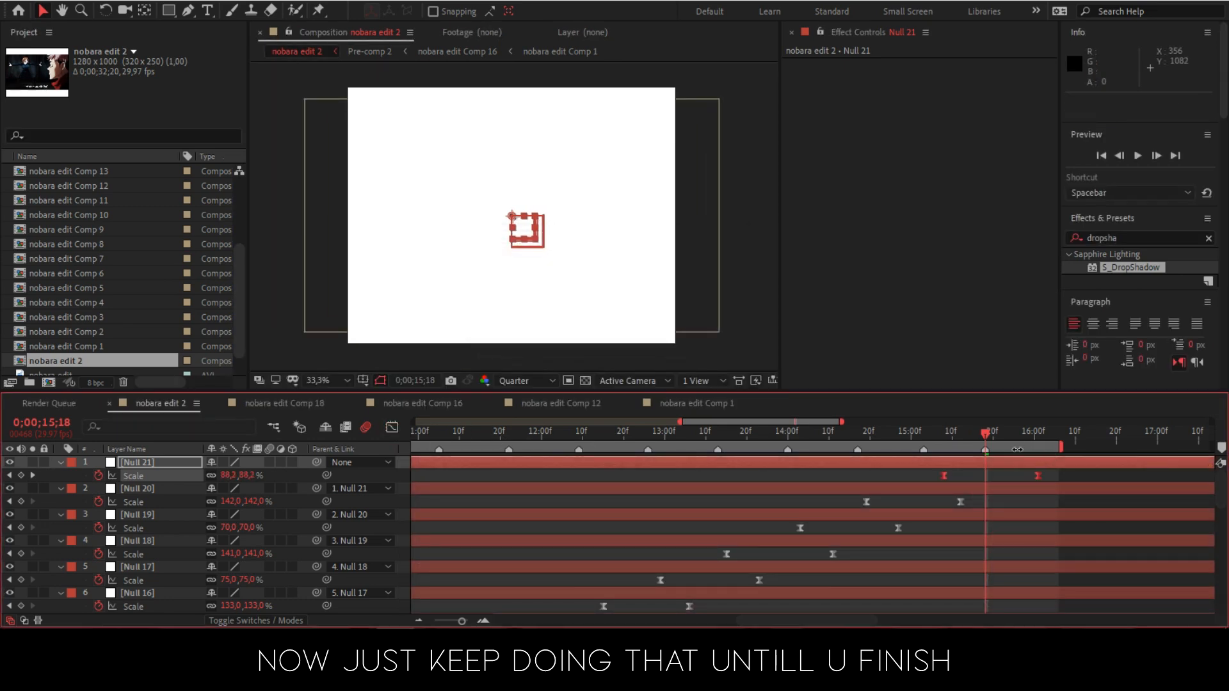